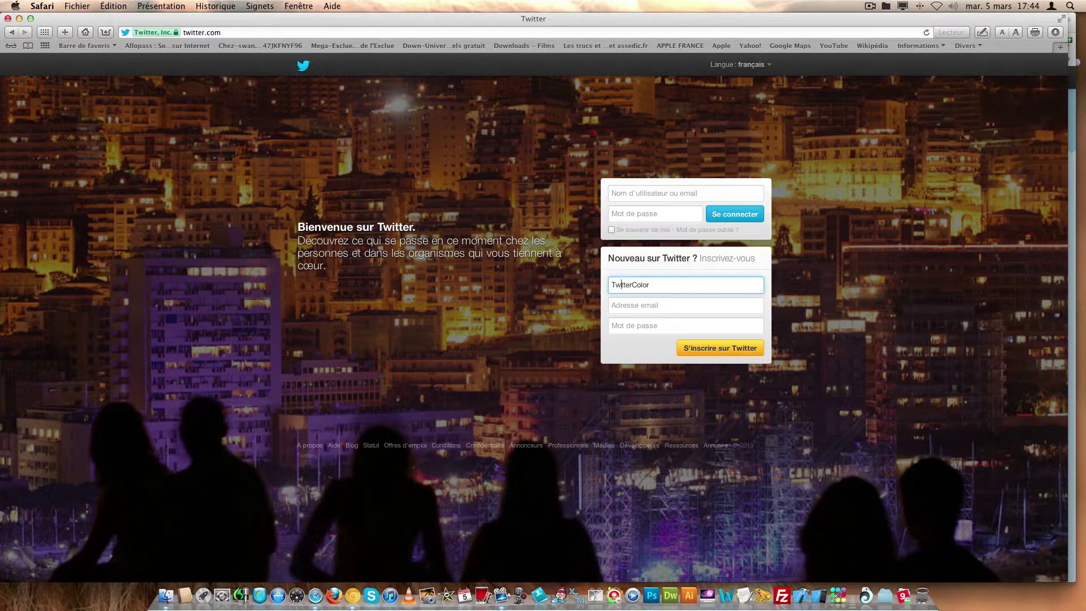
- Correct the name to TweetterColor and enter the account's e-mail address
{"action": "type", "text": "i"}
{"action": "key", "text": "BackSpace"}
{"action": "key", "text": "BackSpace"}
{"action": "type", "text": "ee"}
{"action": "left_click", "coordinate": [690, 304]}
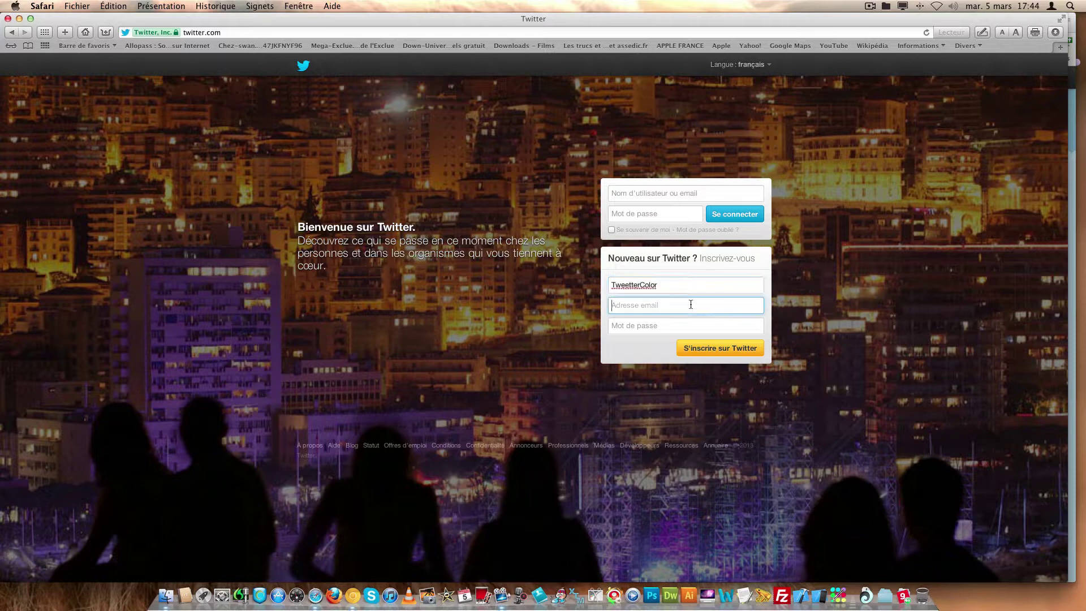
- Enter the account password and submit the sign-up details
{"action": "left_click", "coordinate": [683, 320]}
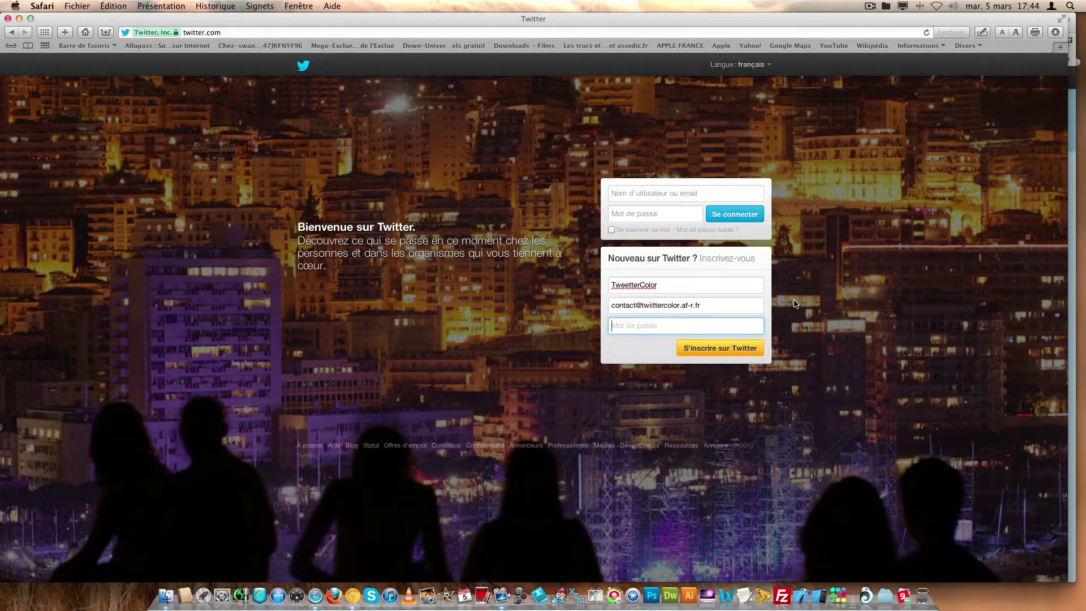
{"action": "type", "text": "•••••••"}
{"action": "key", "text": "BackSpace"}
{"action": "key", "text": "BackSpace"}
{"action": "key", "text": "BackSpace"}
{"action": "key", "text": "BackSpace"}
{"action": "key", "text": "BackSpace"}
{"action": "key", "text": "BackSpace"}
{"action": "type", "text": "••••••••"}
{"action": "left_click", "coordinate": [758, 349]}
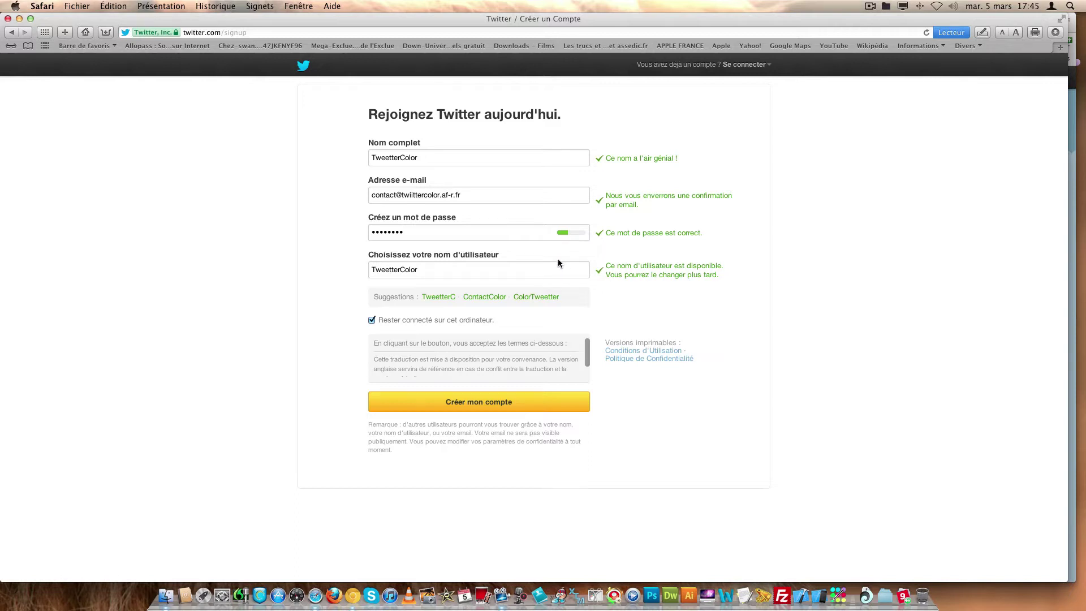
- Try apple7777 as the username, then clear it because it is already taken
{"action": "left_click", "coordinate": [514, 278]}
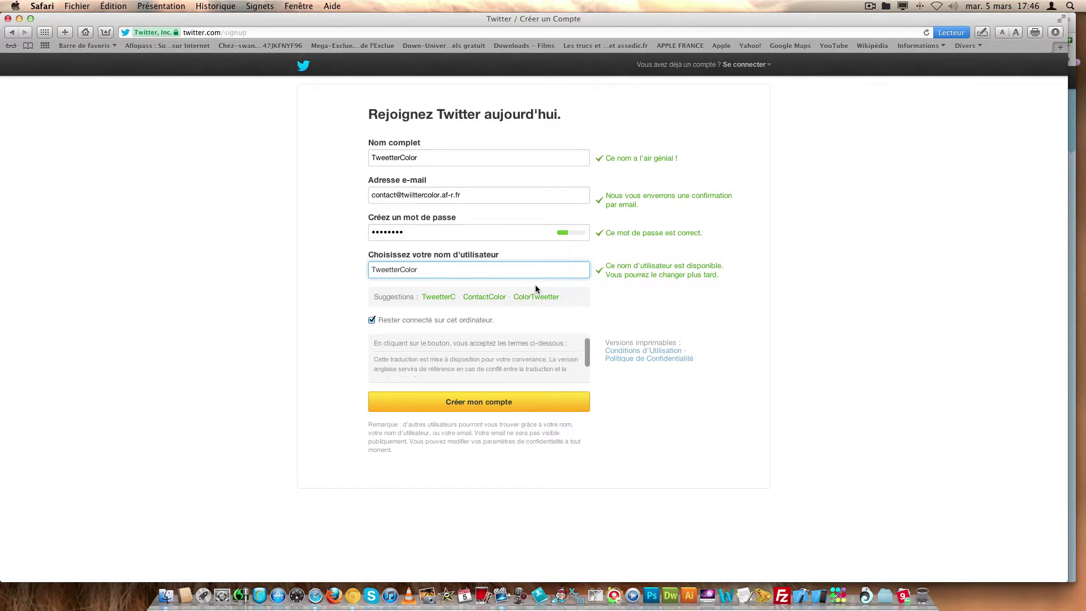
{"action": "key", "text": "BackSpace"}
{"action": "key", "text": "BackSpace"}
{"action": "key", "text": "BackSpace"}
{"action": "key", "text": "BackSpace"}
{"action": "key", "text": "BackSpace"}
{"action": "key", "text": "BackSpace"}
{"action": "key", "text": "BackSpace"}
{"action": "key", "text": "BackSpace"}
{"action": "key", "text": "BackSpace"}
{"action": "key", "text": "BackSpace"}
{"action": "key", "text": "BackSpace"}
{"action": "key", "text": "BackSpace"}
{"action": "key", "text": "BackSpace"}
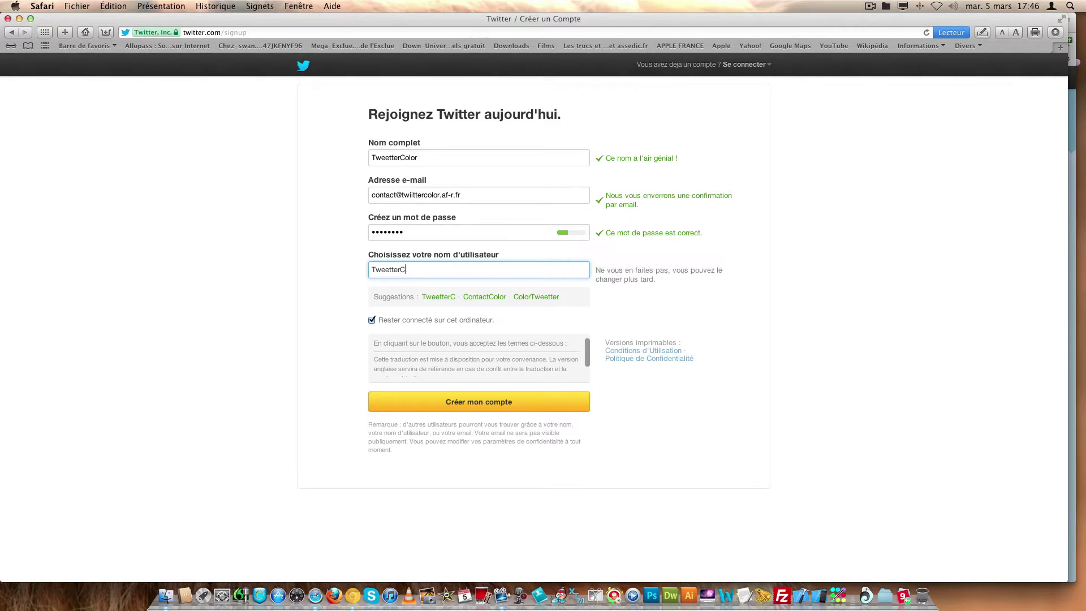
{"action": "type", "text": "apple"}
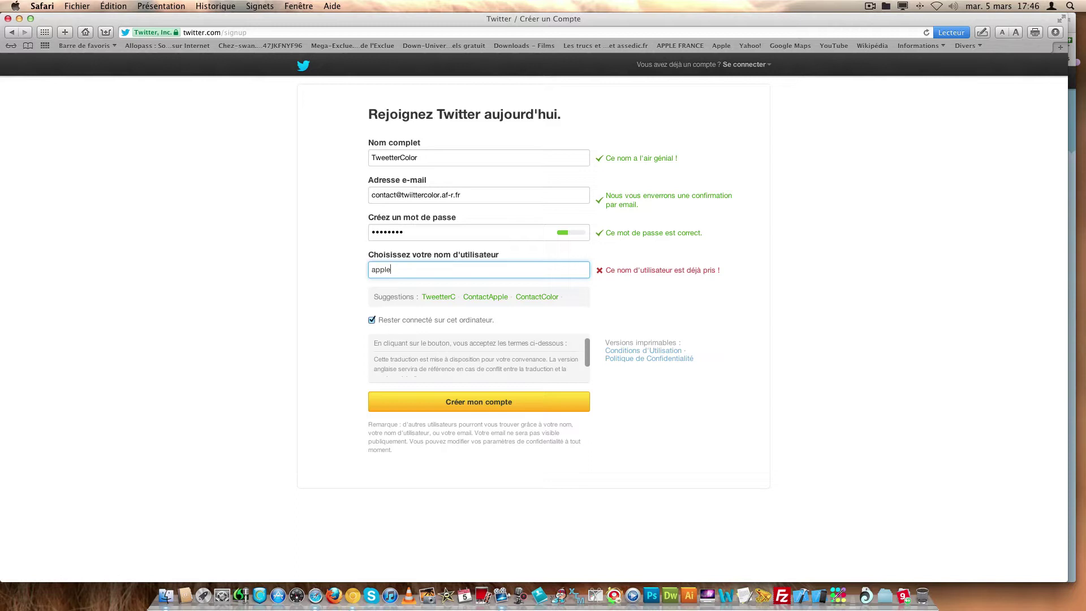
{"action": "type", "text": "7777"}
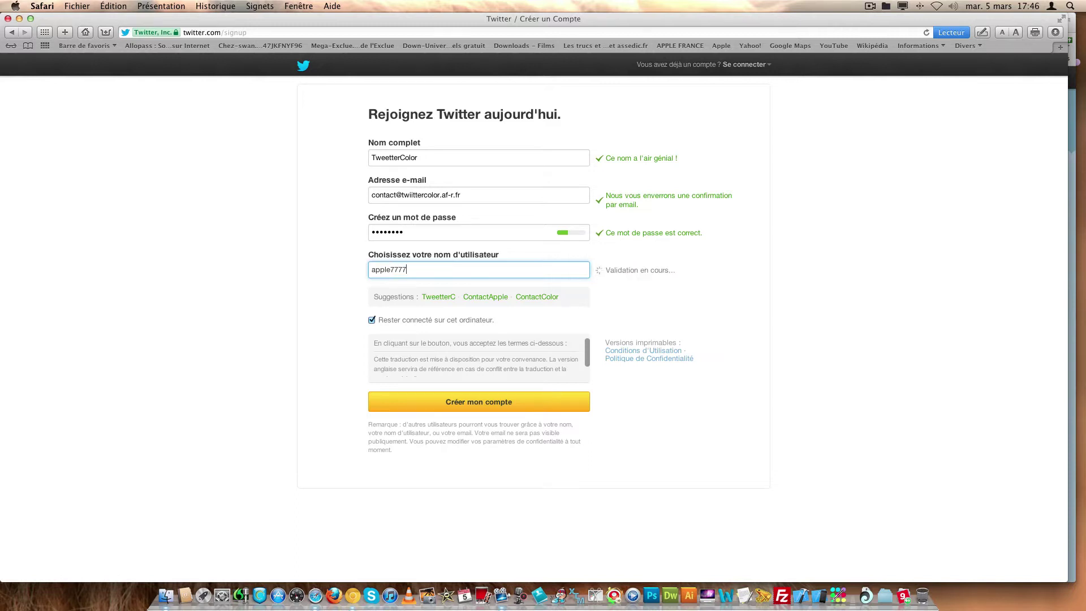
{"action": "key", "text": "BackSpace"}
{"action": "key", "text": "BackSpace"}
{"action": "key", "text": "BackSpace"}
{"action": "key", "text": "BackSpace"}
{"action": "key", "text": "BackSpace"}
{"action": "key", "text": "BackSpace"}
{"action": "key", "text": "BackSpace"}
{"action": "key", "text": "BackSpace"}
{"action": "key", "text": "BackSpace"}
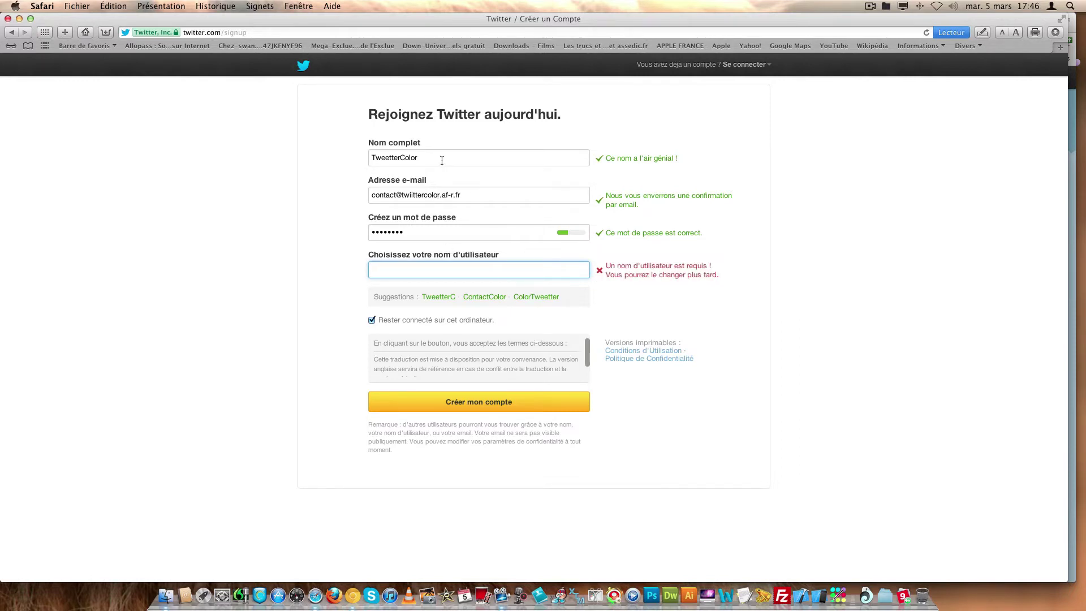
- Copy the full name TweetterColor into the username field and create the account
{"action": "left_click_drag", "start_coordinate": [441, 160], "coordinate": [361, 157]}
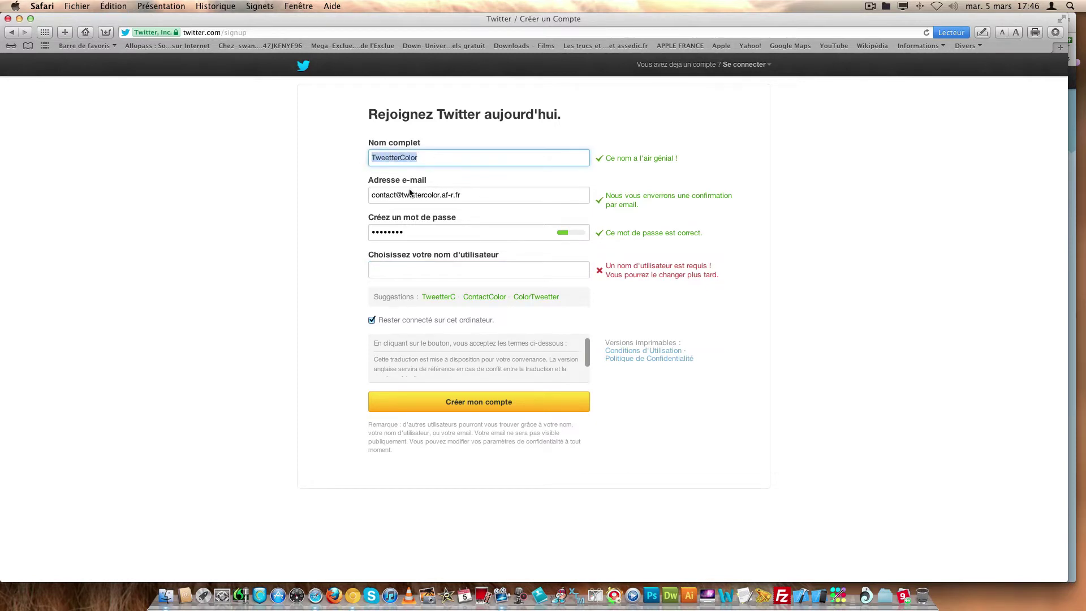
{"action": "key", "text": "super+c"}
{"action": "left_click", "coordinate": [478, 271]}
{"action": "key", "text": "super+v"}
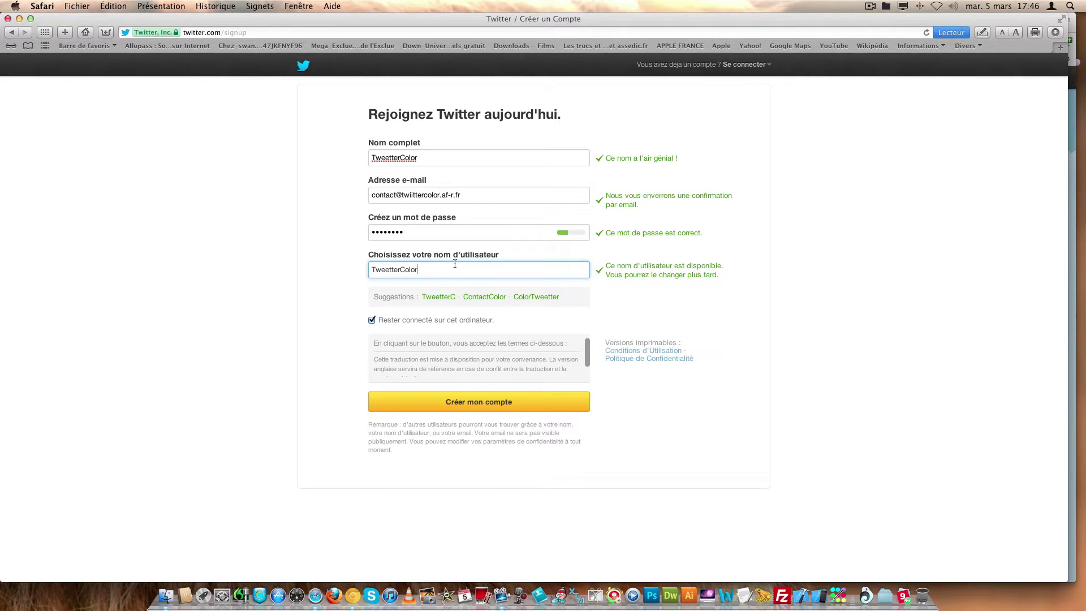
{"action": "left_click", "coordinate": [457, 401]}
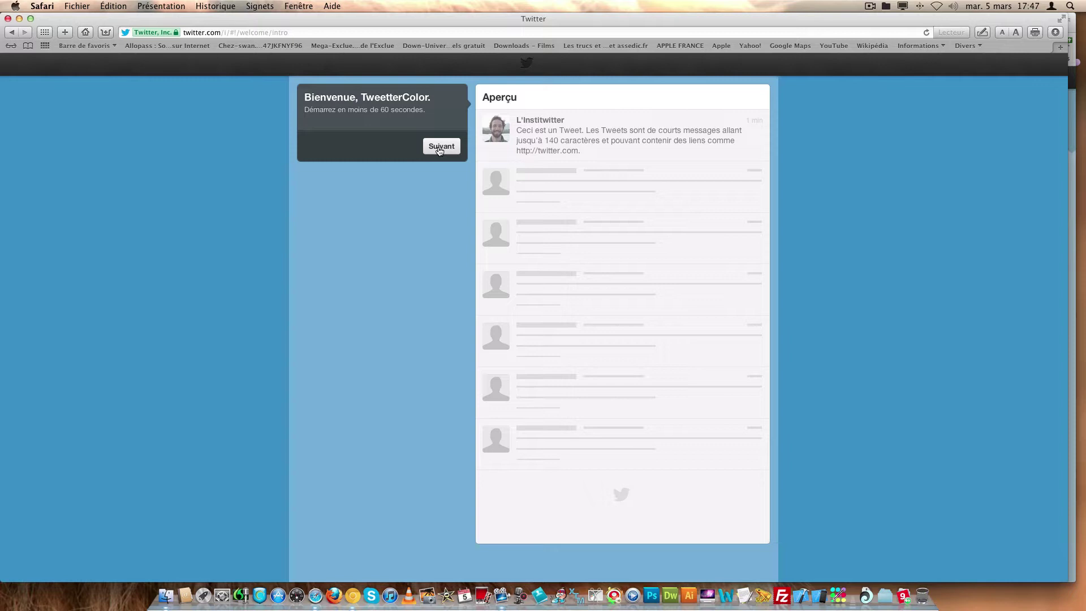
- Continue past the welcome panel and scroll through the suggested accounts, returning to the top
{"action": "left_click", "coordinate": [440, 147]}
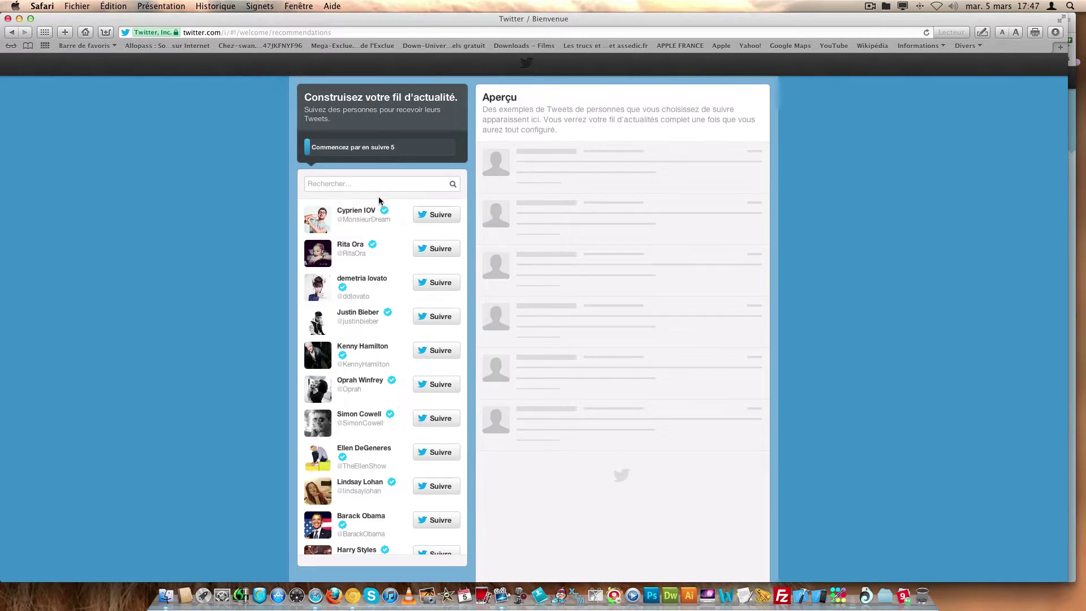
{"action": "scroll", "coordinate": [362, 249], "scroll_direction": "down", "scroll_amount": 2}
{"action": "scroll", "coordinate": [362, 249], "scroll_direction": "down", "scroll_amount": 10}
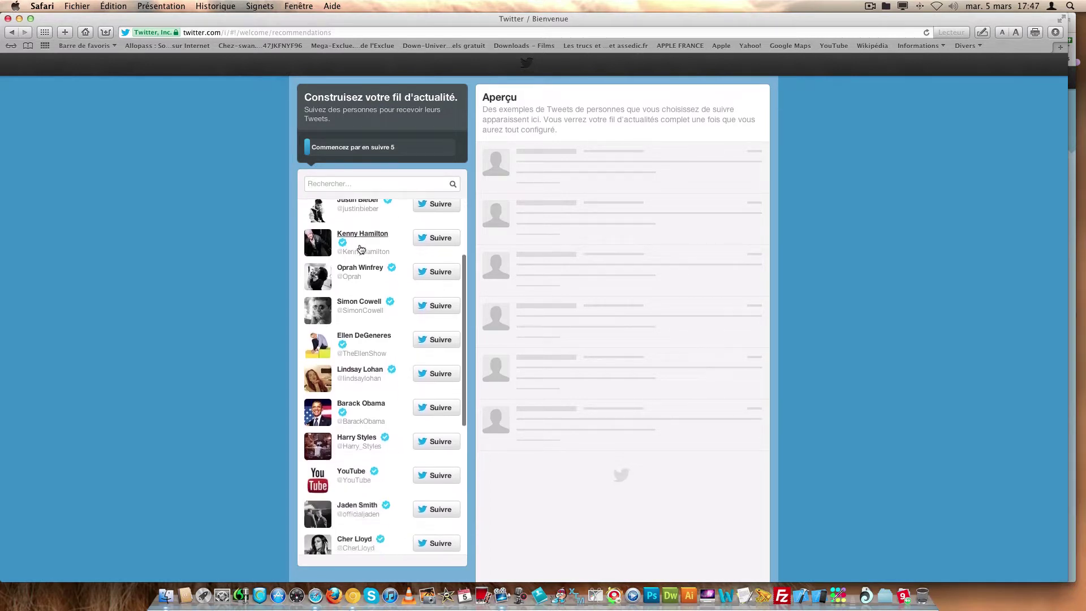
{"action": "scroll", "coordinate": [368, 257], "scroll_direction": "down", "scroll_amount": 9}
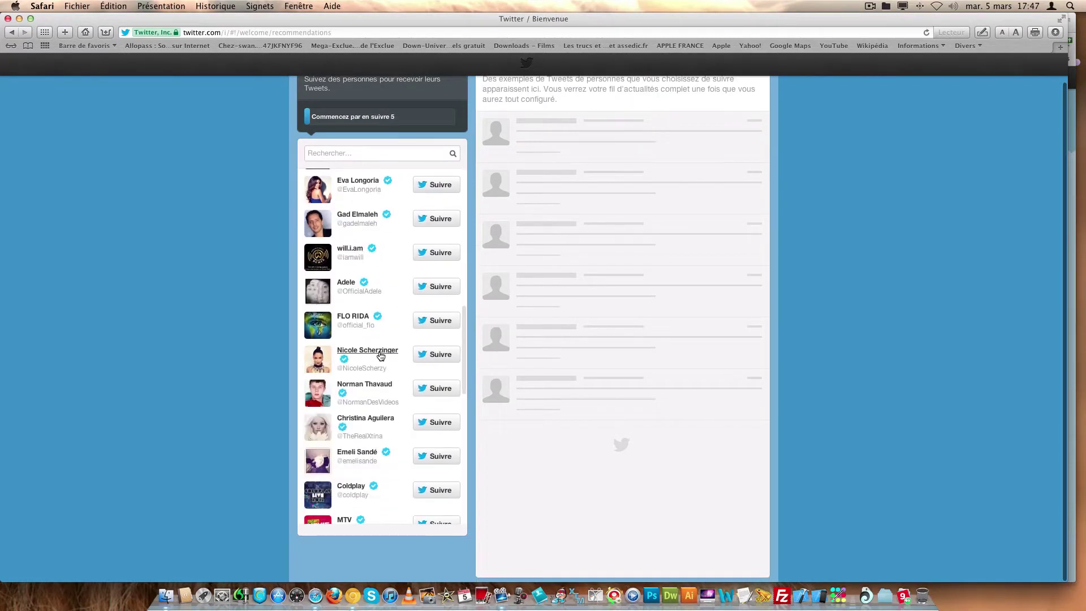
{"action": "scroll", "coordinate": [378, 359], "scroll_direction": "down", "scroll_amount": 8}
{"action": "scroll", "coordinate": [376, 365], "scroll_direction": "down", "scroll_amount": 8}
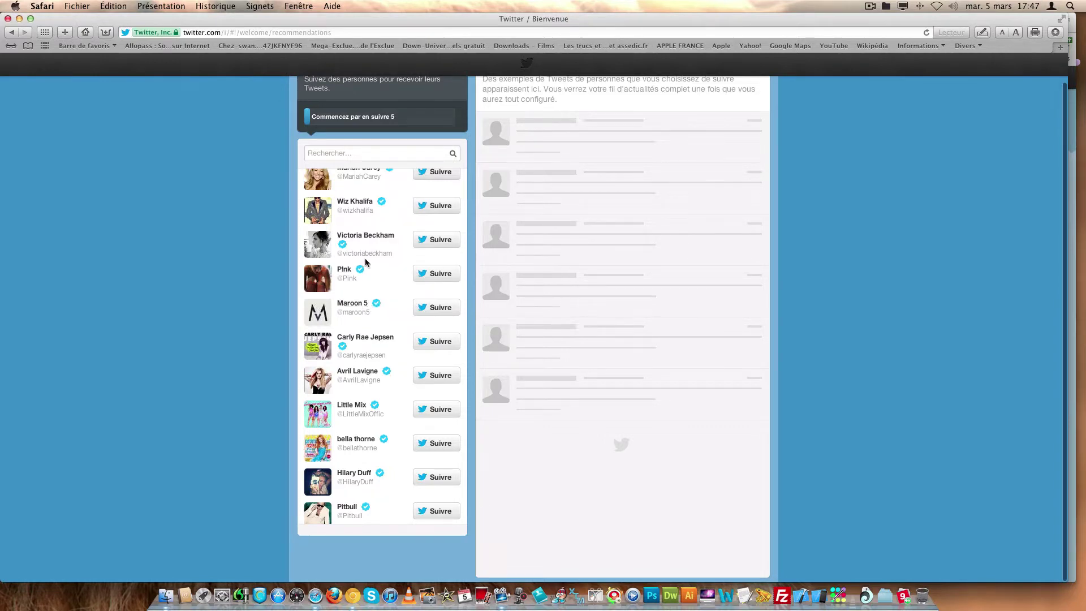
{"action": "scroll", "coordinate": [362, 263], "scroll_direction": "up", "scroll_amount": 15}
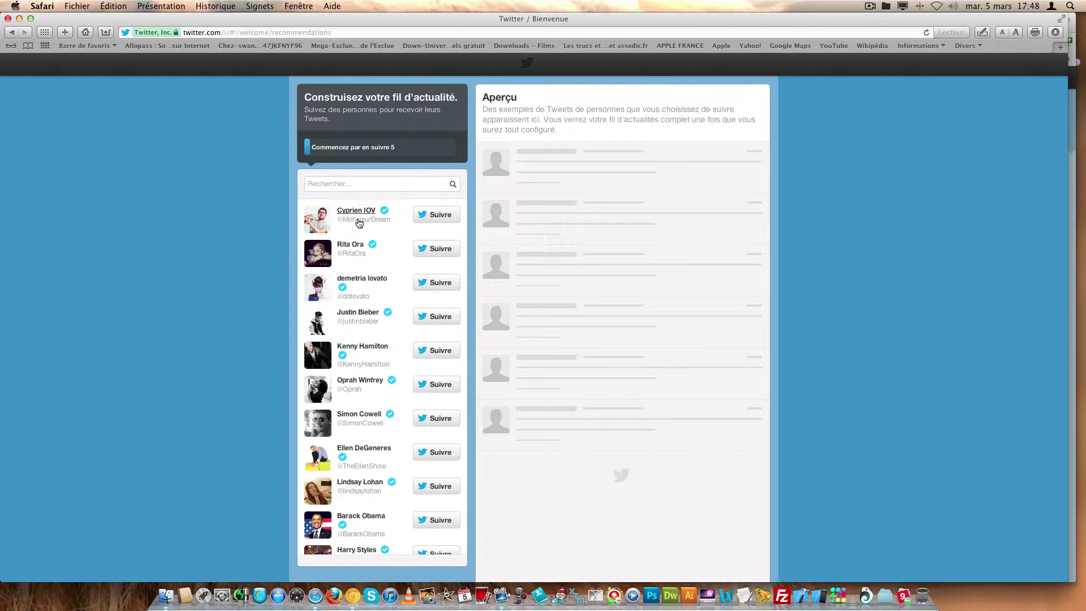
- Search dewebner and follow DeWebNer, then replace the search text with Apple_france
{"action": "left_click", "coordinate": [385, 184]}
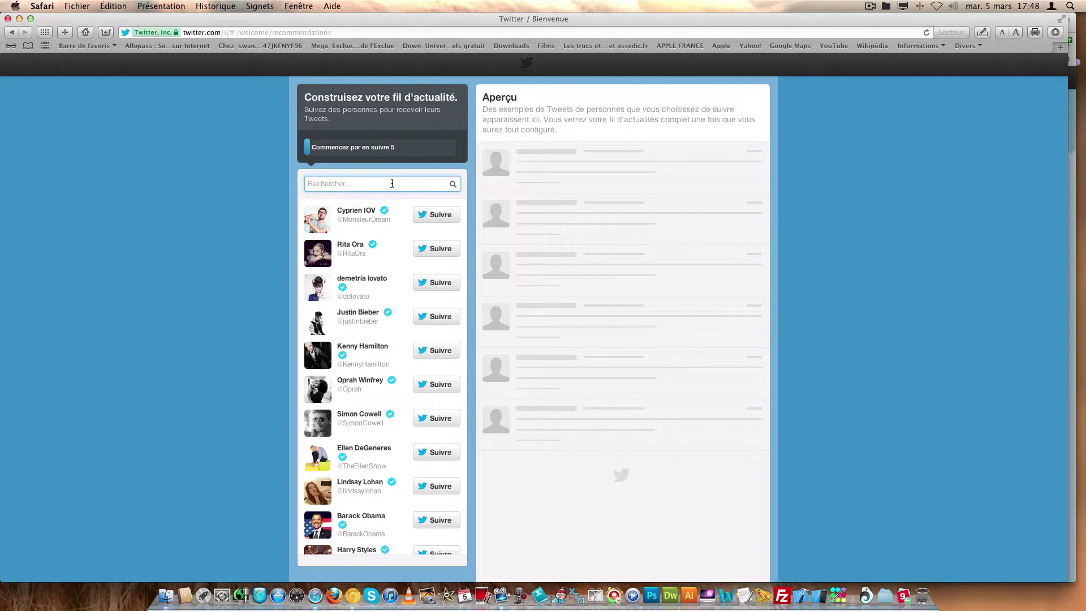
{"action": "type", "text": "dewebner"}
{"action": "key", "text": "Return"}
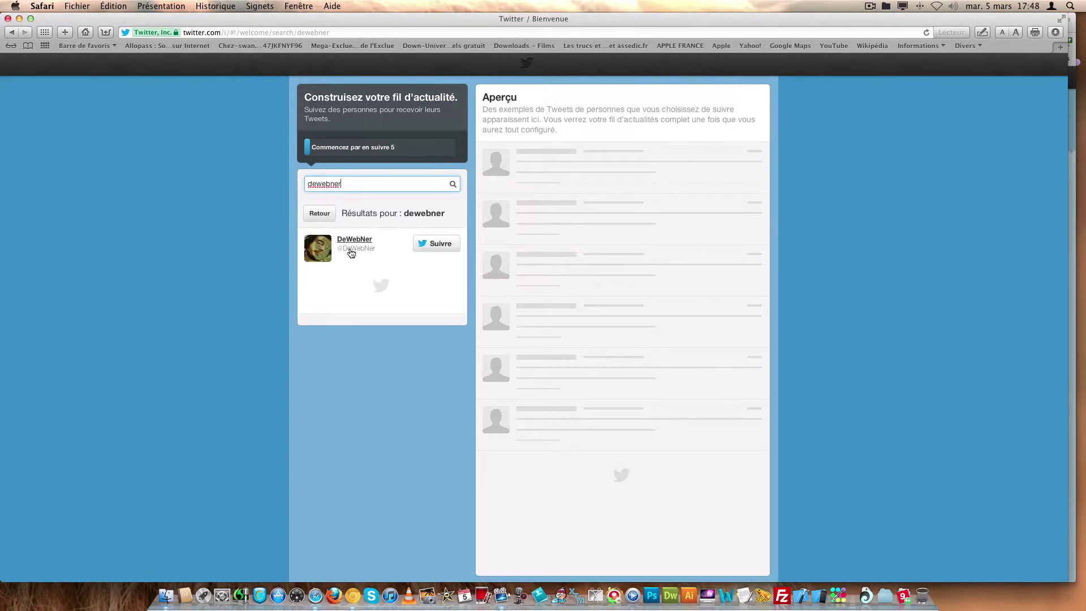
{"action": "left_click", "coordinate": [445, 244]}
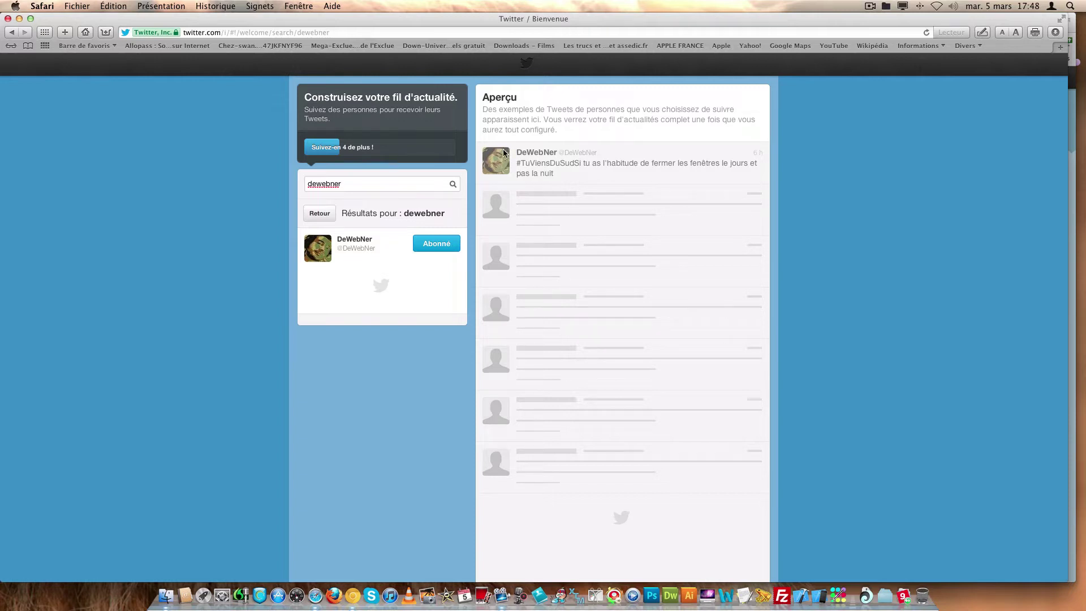
{"action": "double_click", "coordinate": [367, 184]}
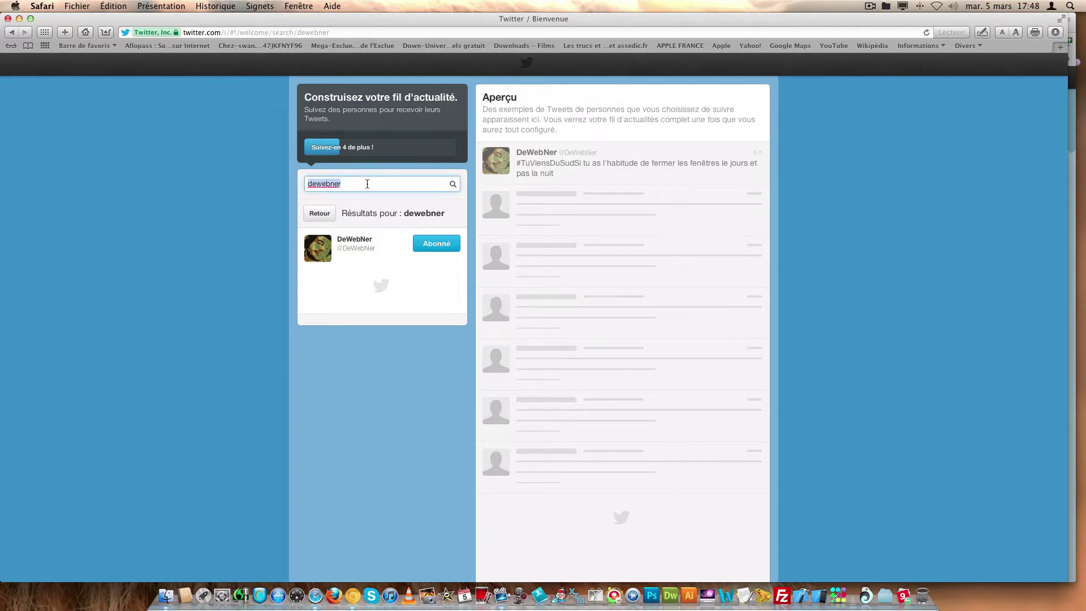
{"action": "type", "text": "Apple_france"}
- Show all Apple_france results and follow Apple-france.ws, I buzz you and MacGeneration
{"action": "key", "text": "Return"}
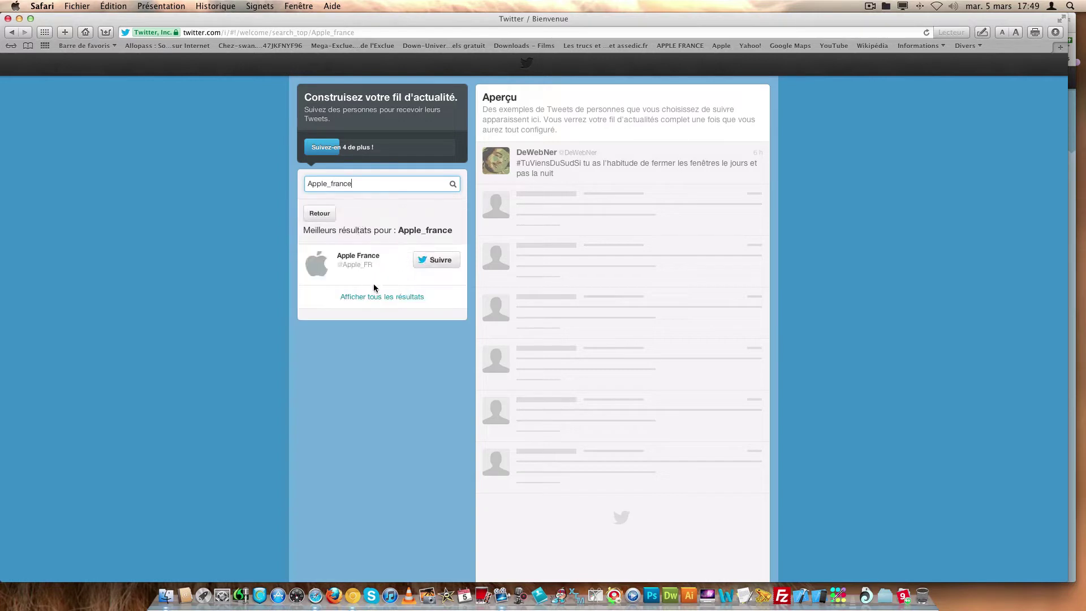
{"action": "left_click", "coordinate": [375, 297]}
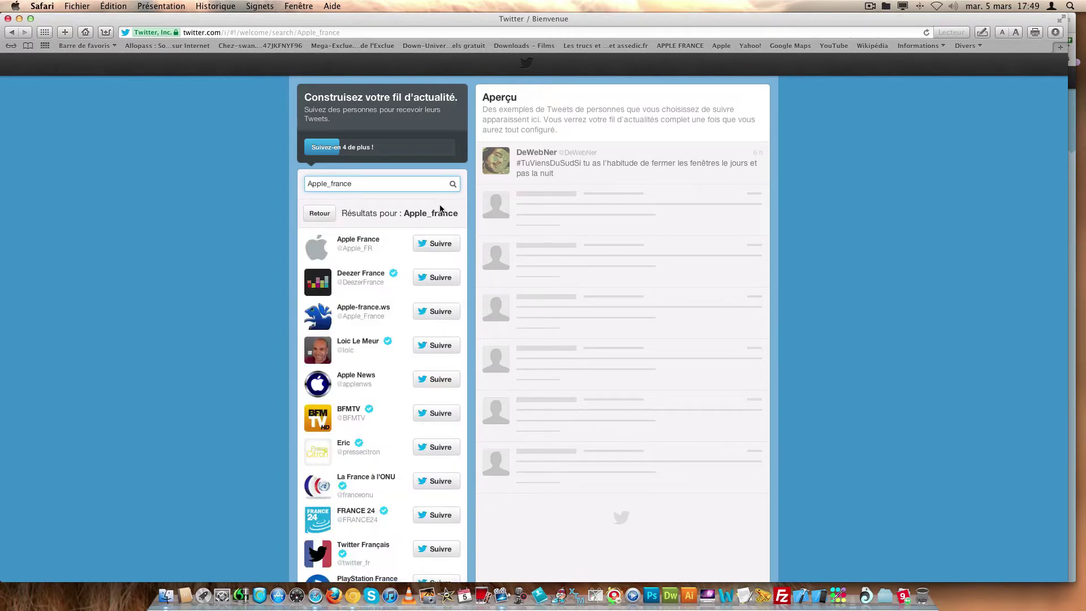
{"action": "left_click", "coordinate": [427, 314]}
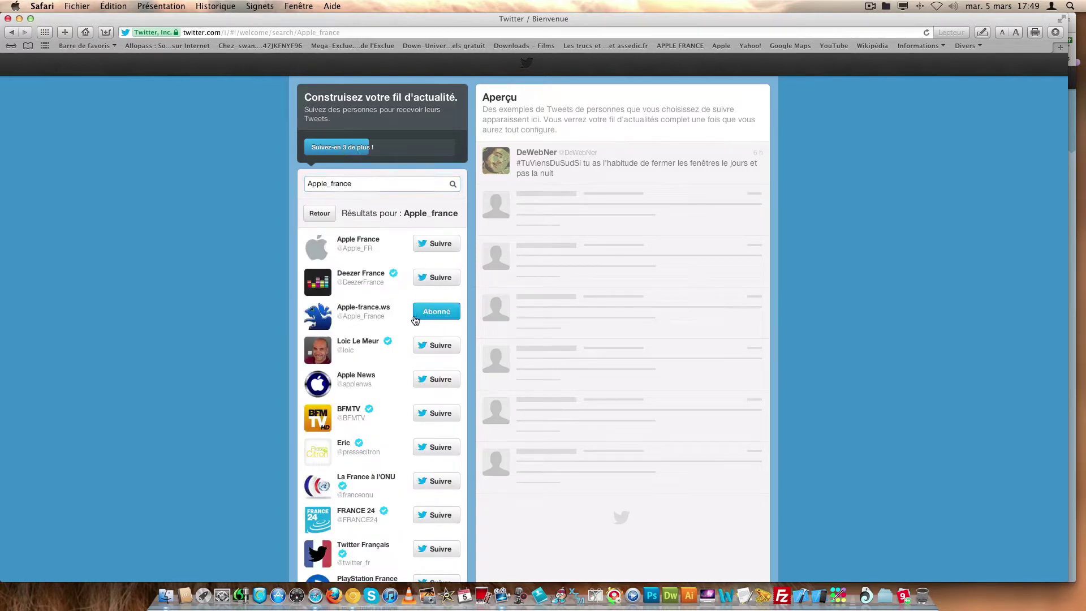
{"action": "scroll", "coordinate": [419, 316], "scroll_direction": "down", "scroll_amount": 5}
{"action": "scroll", "coordinate": [411, 321], "scroll_direction": "down", "scroll_amount": 10}
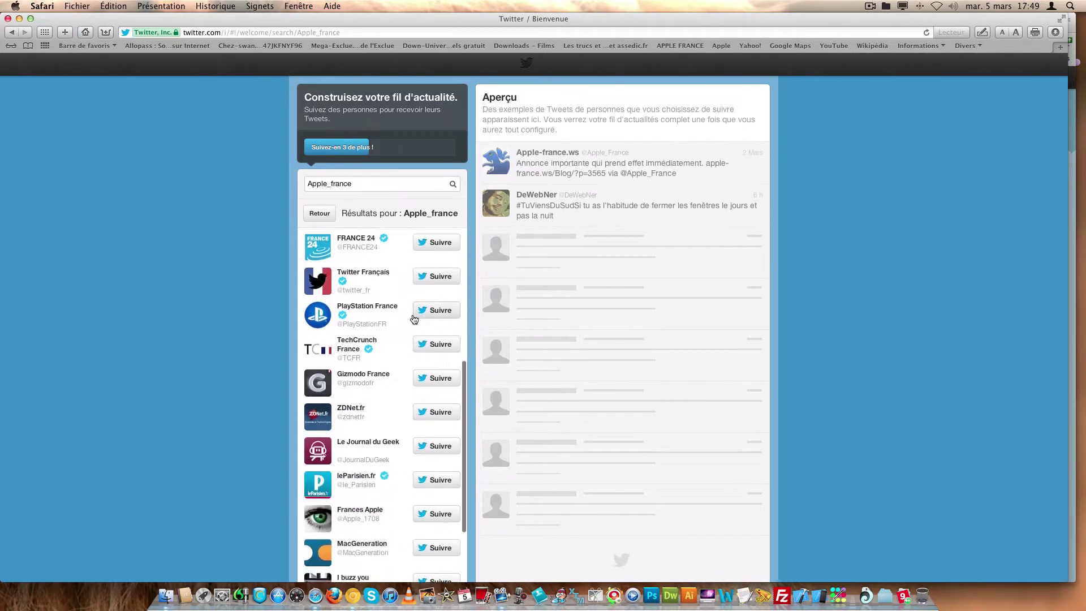
{"action": "left_click", "coordinate": [433, 430]}
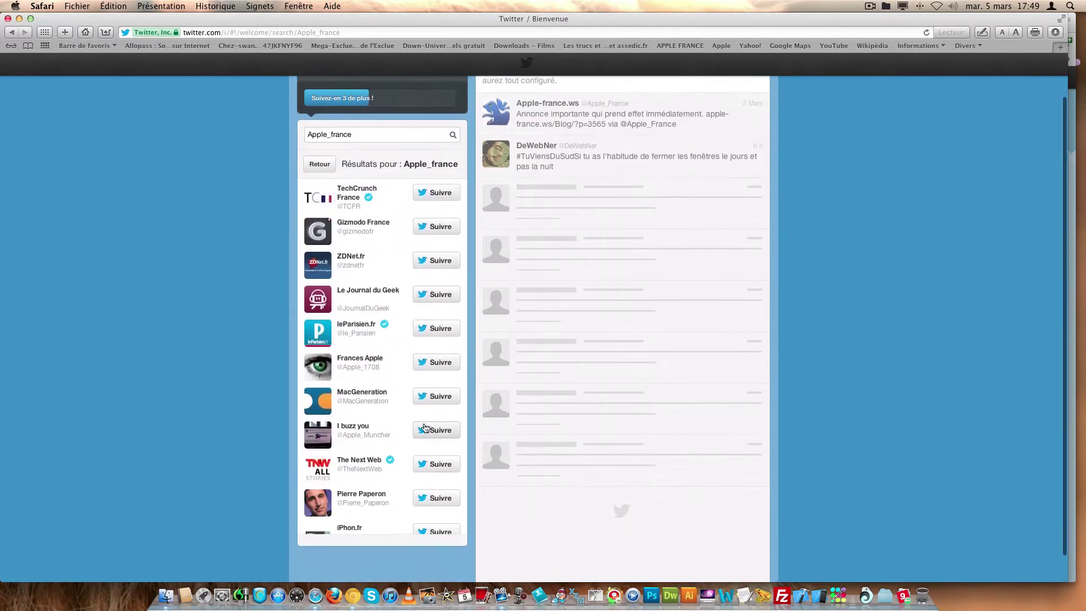
{"action": "left_click", "coordinate": [435, 401]}
{"action": "scroll", "coordinate": [419, 396], "scroll_direction": "down", "scroll_amount": 10}
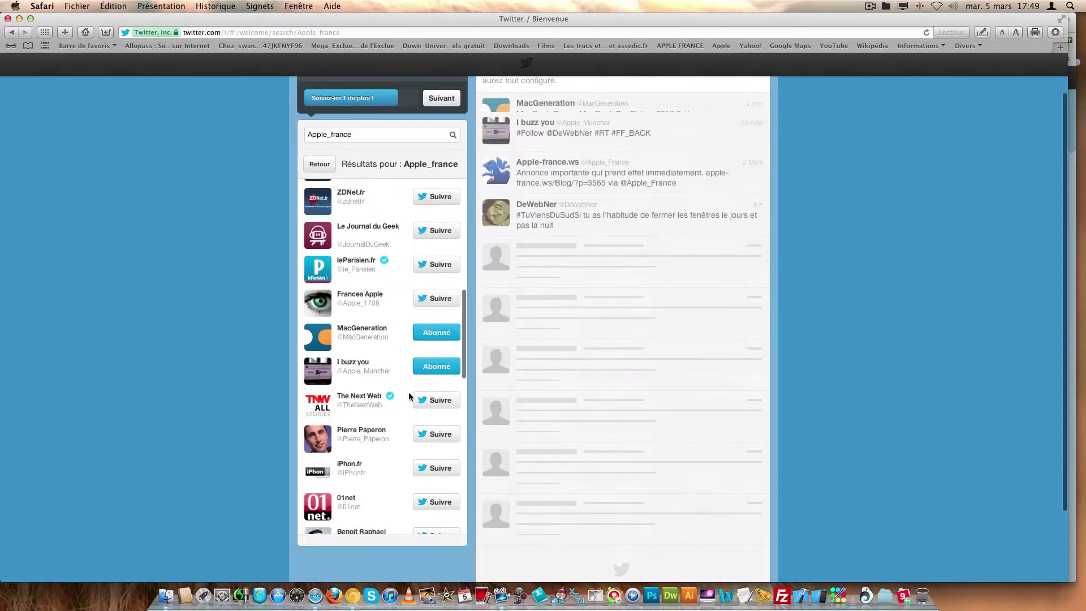
{"action": "scroll", "coordinate": [408, 389], "scroll_direction": "down", "scroll_amount": 10}
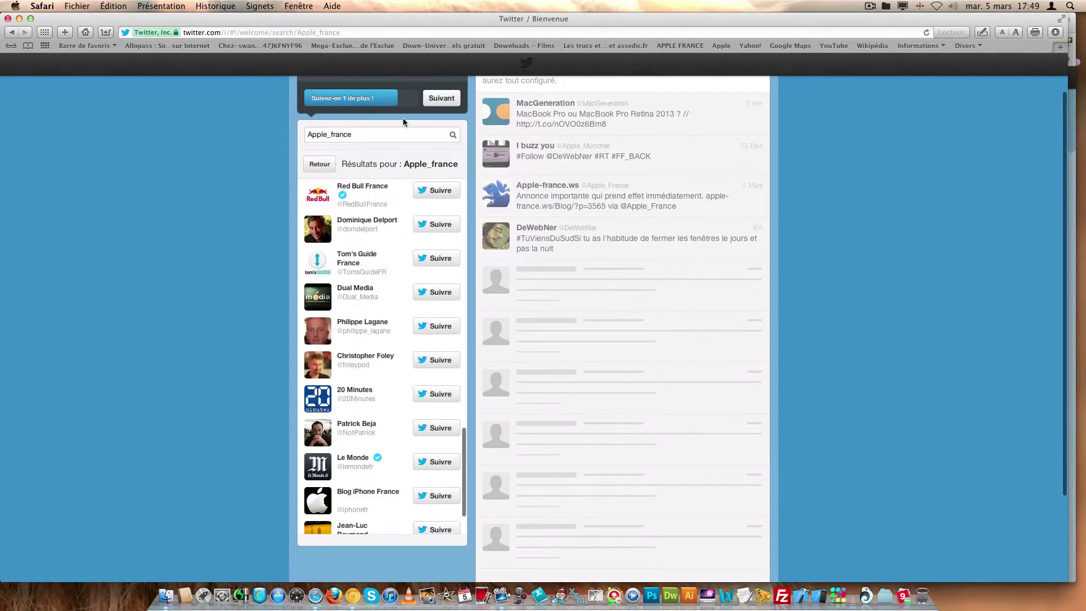
- Search applefrancefr and follow AppleFrance
{"action": "double_click", "coordinate": [374, 136]}
{"action": "type", "text": "ap"}
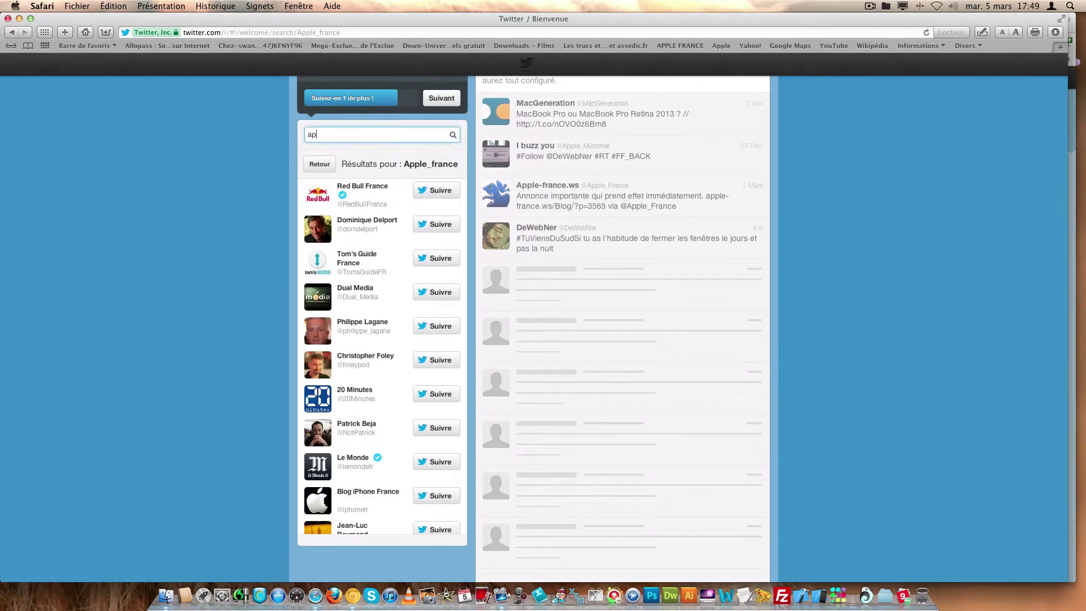
{"action": "type", "text": "plefrancefr"}
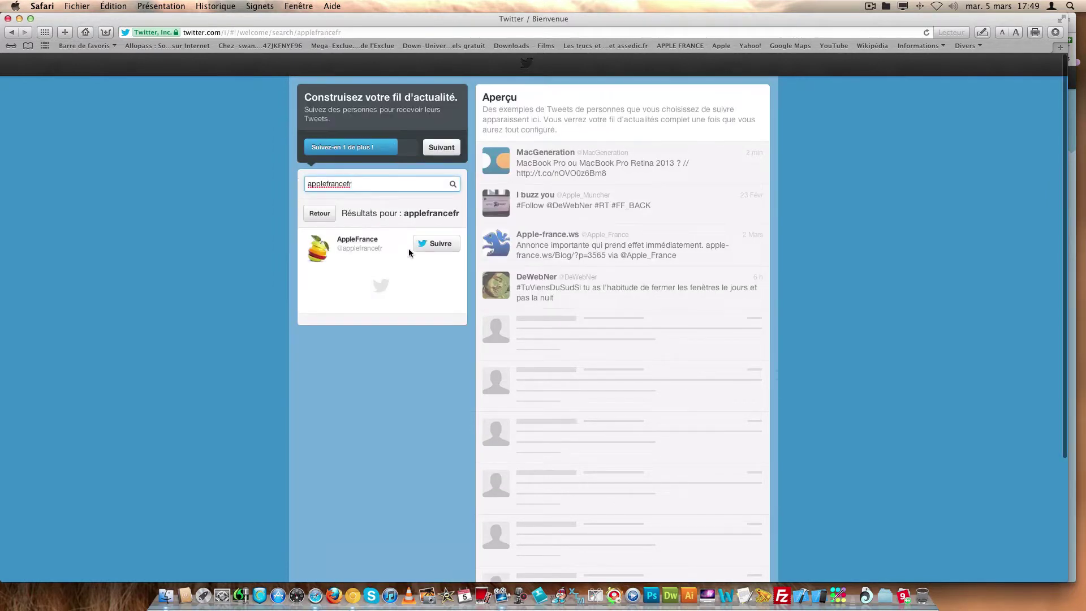
{"action": "left_click", "coordinate": [423, 246]}
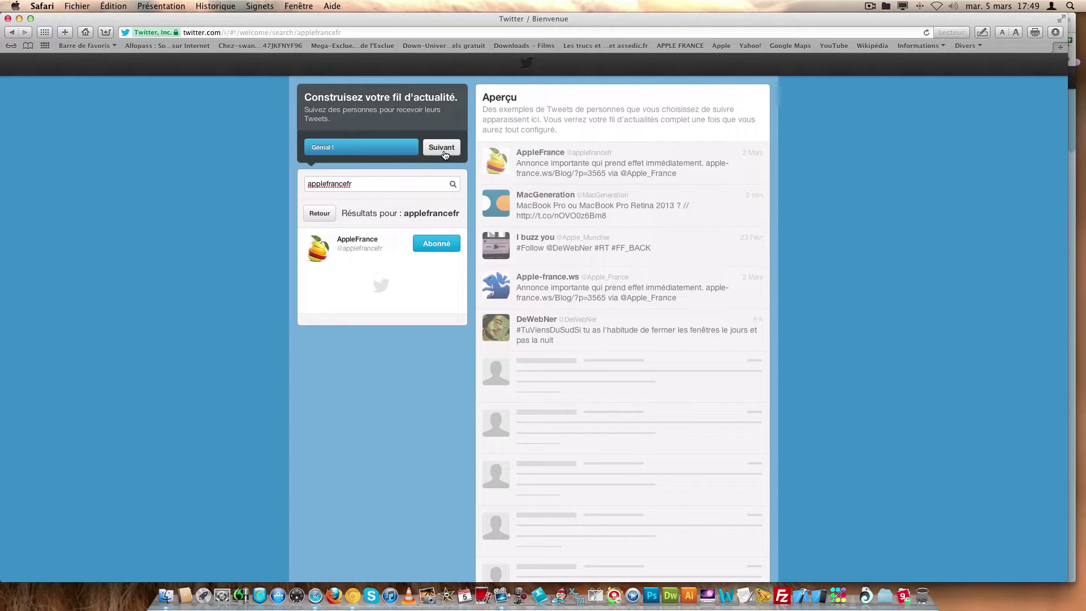
- Follow the official Twitter accounts: Assistance, Translator, Twitter and Twitter Français
{"action": "left_click", "coordinate": [442, 152]}
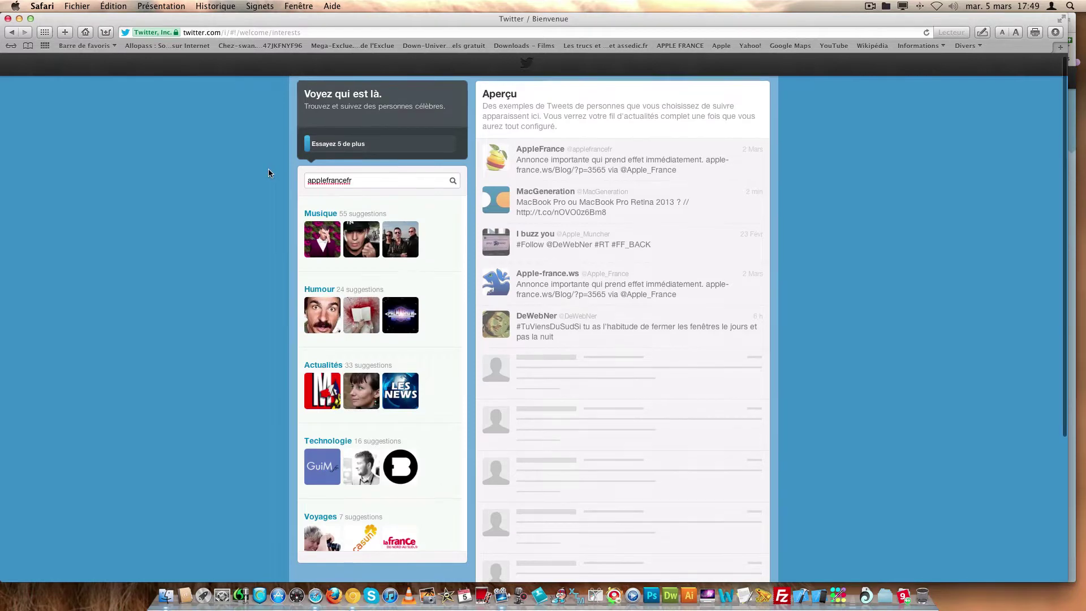
{"action": "scroll", "coordinate": [283, 186], "scroll_direction": "down", "scroll_amount": 1}
{"action": "scroll", "coordinate": [353, 323], "scroll_direction": "down", "scroll_amount": 10}
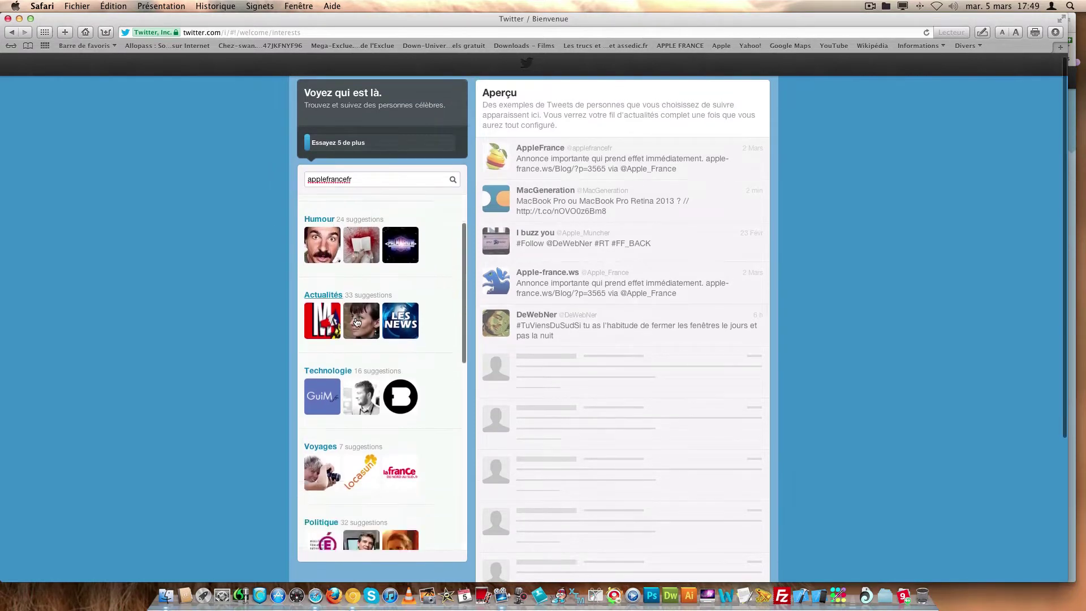
{"action": "scroll", "coordinate": [362, 323], "scroll_direction": "down", "scroll_amount": 3}
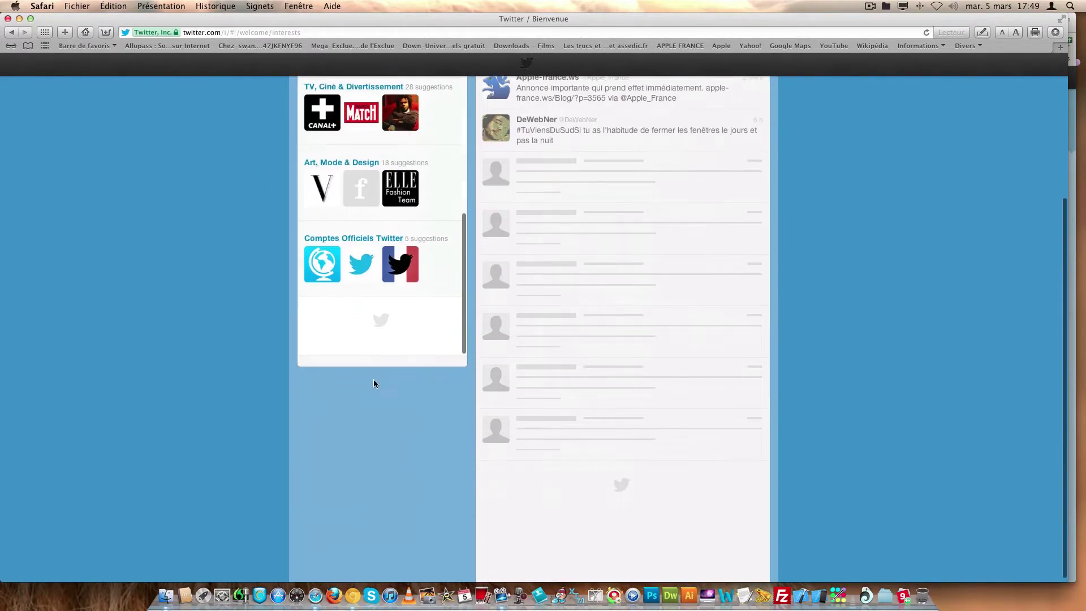
{"action": "left_click", "coordinate": [370, 240]}
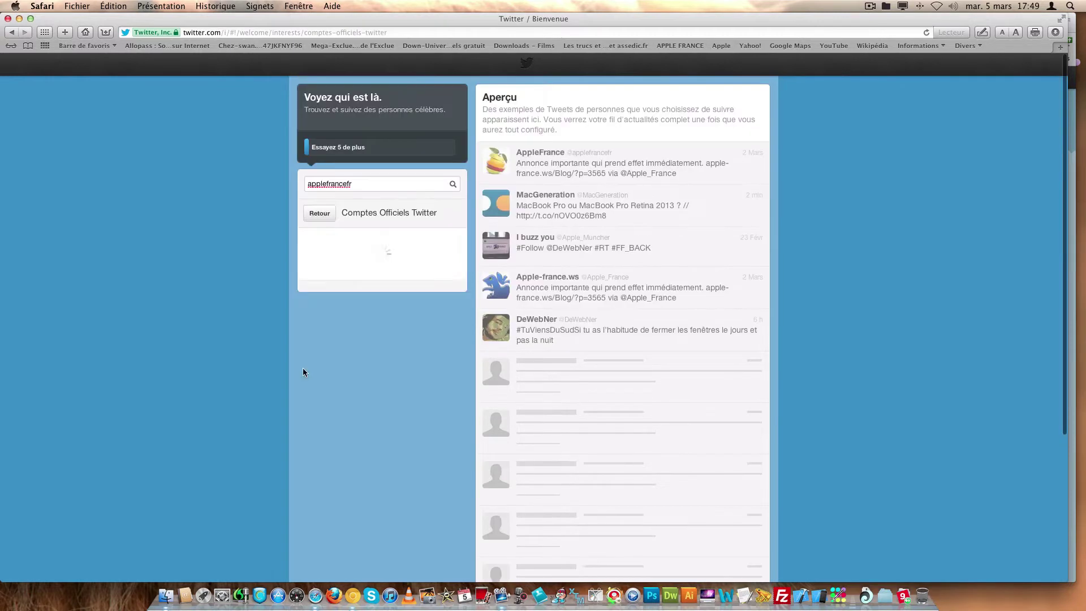
{"action": "left_click", "coordinate": [450, 243]}
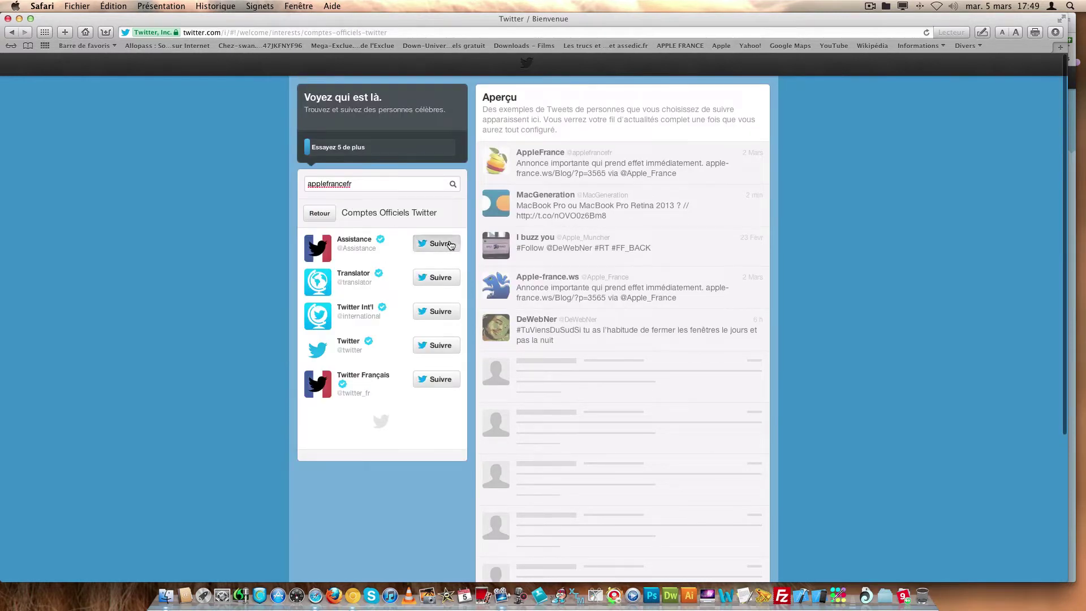
{"action": "left_click", "coordinate": [435, 281]}
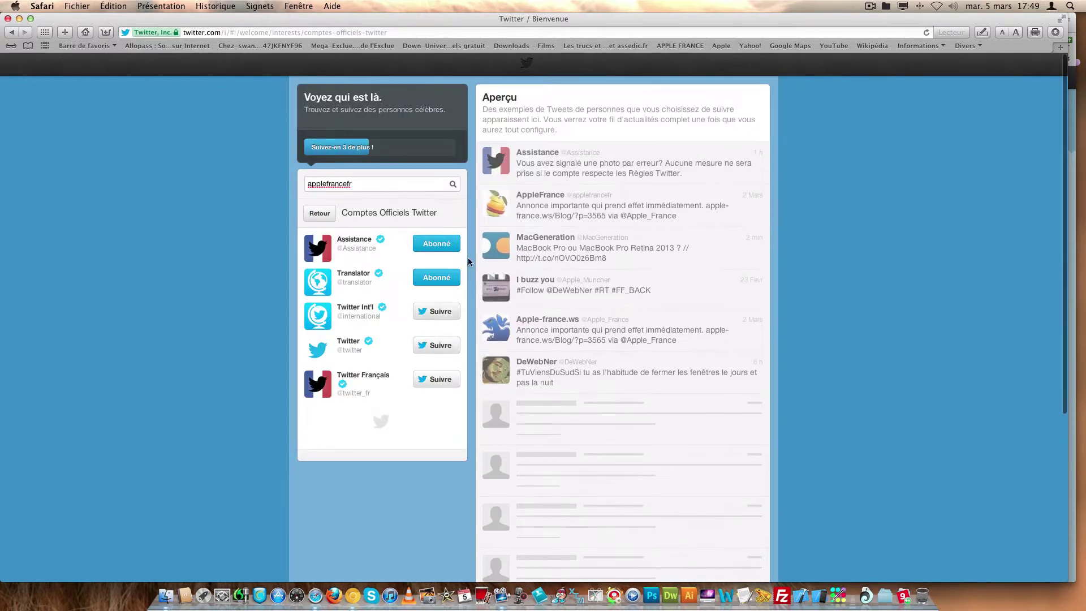
{"action": "left_click", "coordinate": [438, 346]}
{"action": "left_click", "coordinate": [433, 380]}
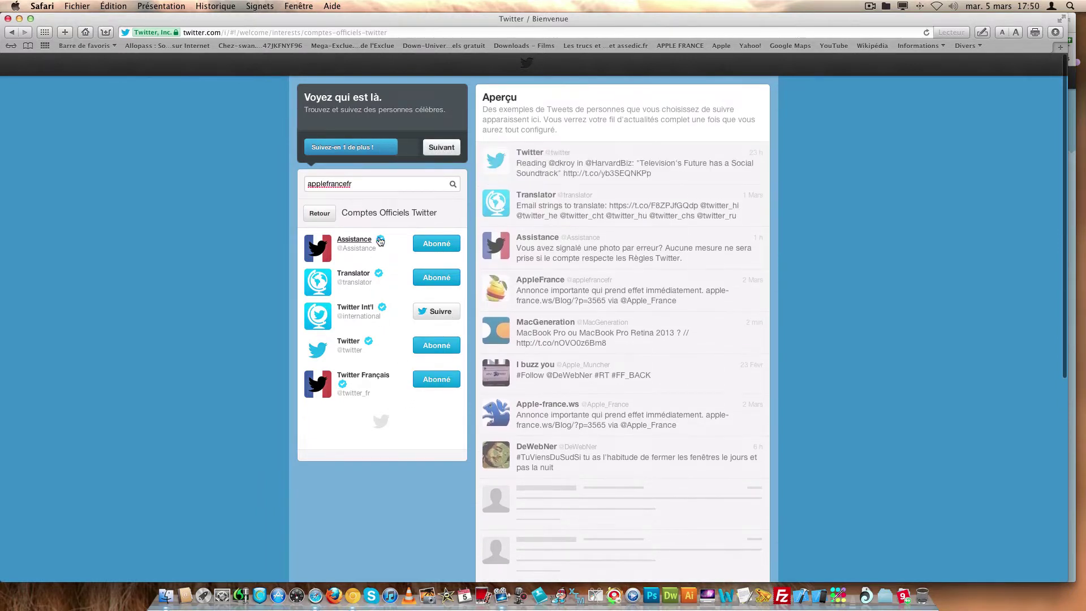
- Search Fastandradio, follow both results, and continue to the next setup step
{"action": "double_click", "coordinate": [373, 185]}
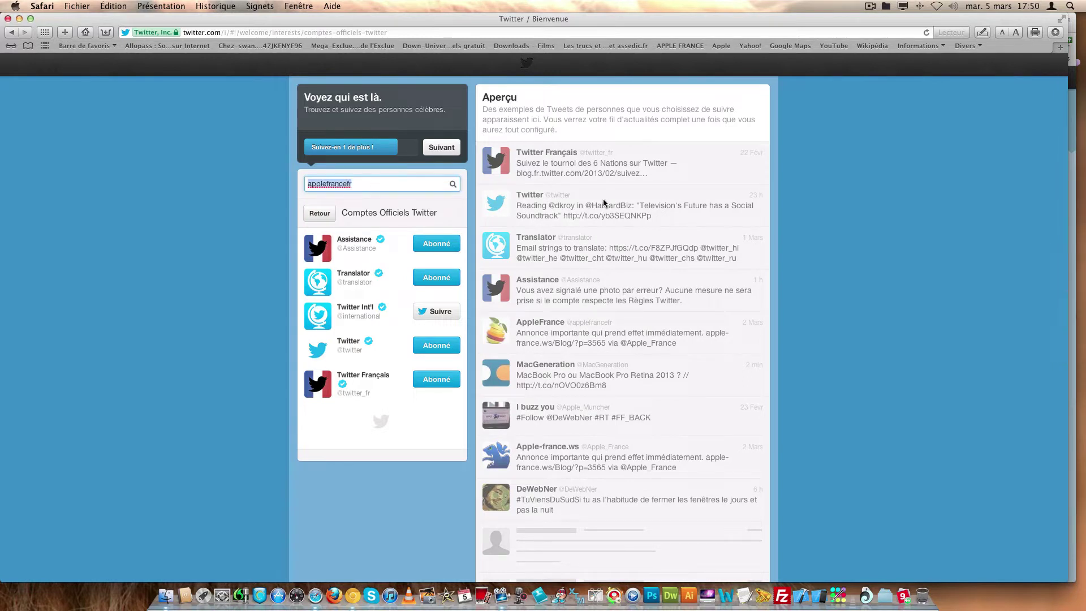
{"action": "type", "text": "Fastandradio"}
{"action": "key", "text": "Return"}
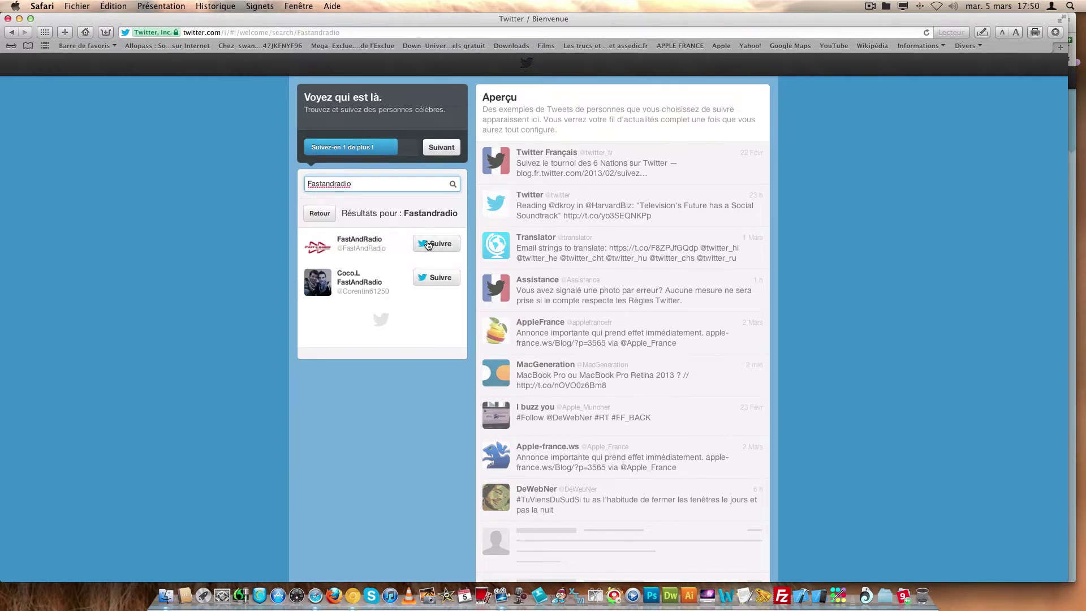
{"action": "left_click", "coordinate": [428, 244]}
{"action": "left_click", "coordinate": [438, 280]}
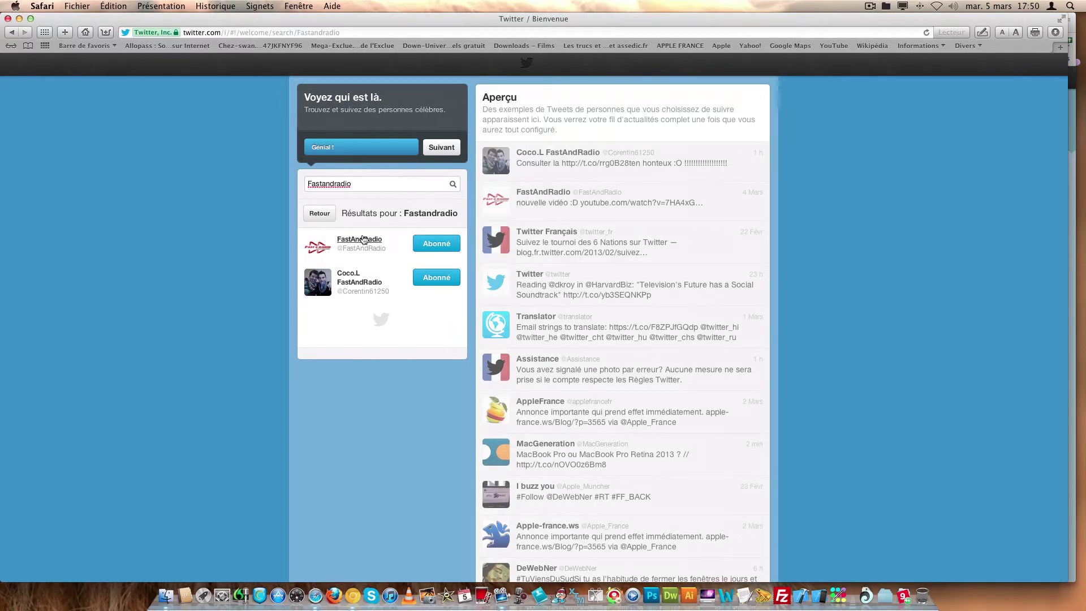
{"action": "left_click", "coordinate": [441, 148]}
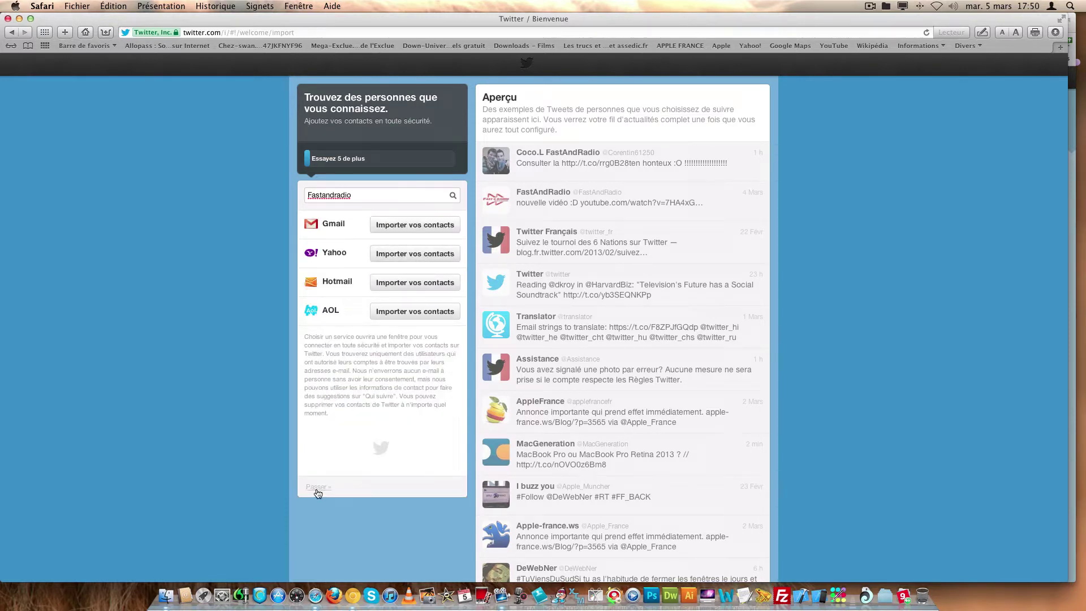
- Skip contact import and cancel choosing a profile photo from the LOGOs folder
{"action": "left_click", "coordinate": [318, 489]}
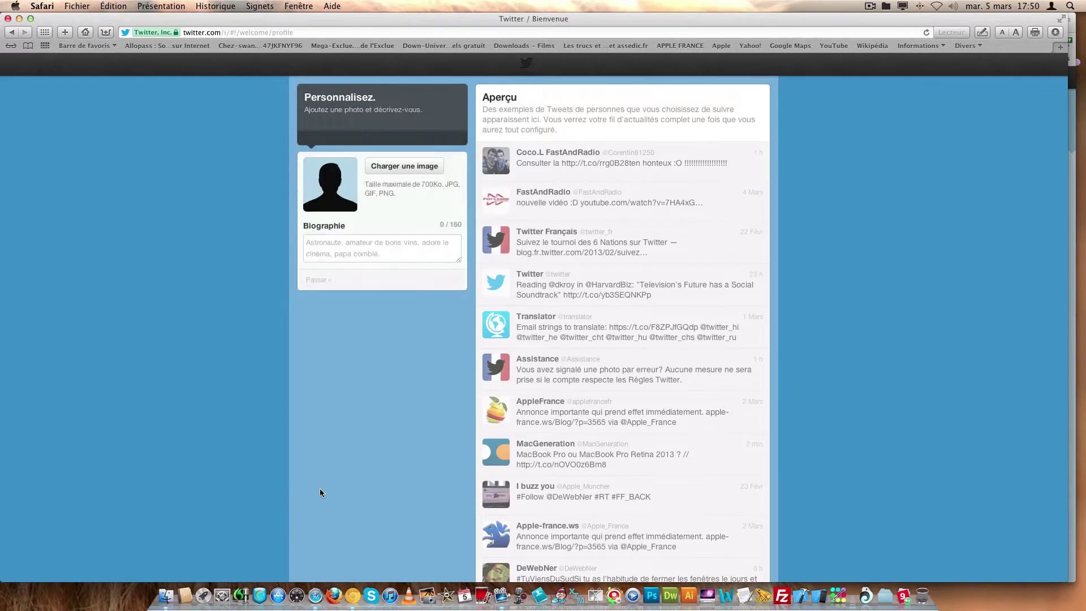
{"action": "left_click", "coordinate": [390, 167]}
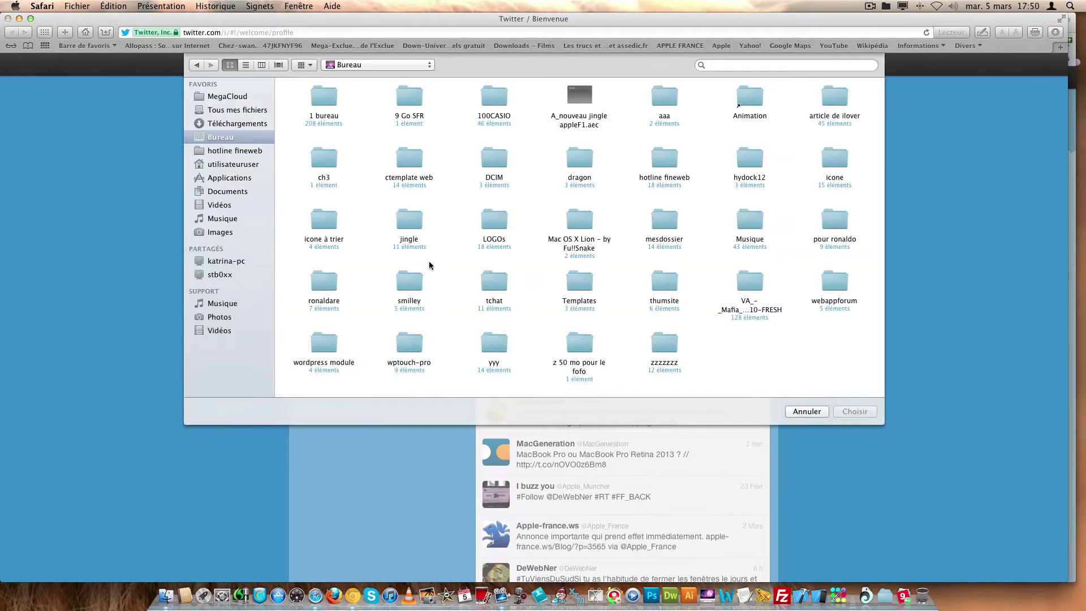
{"action": "double_click", "coordinate": [495, 226]}
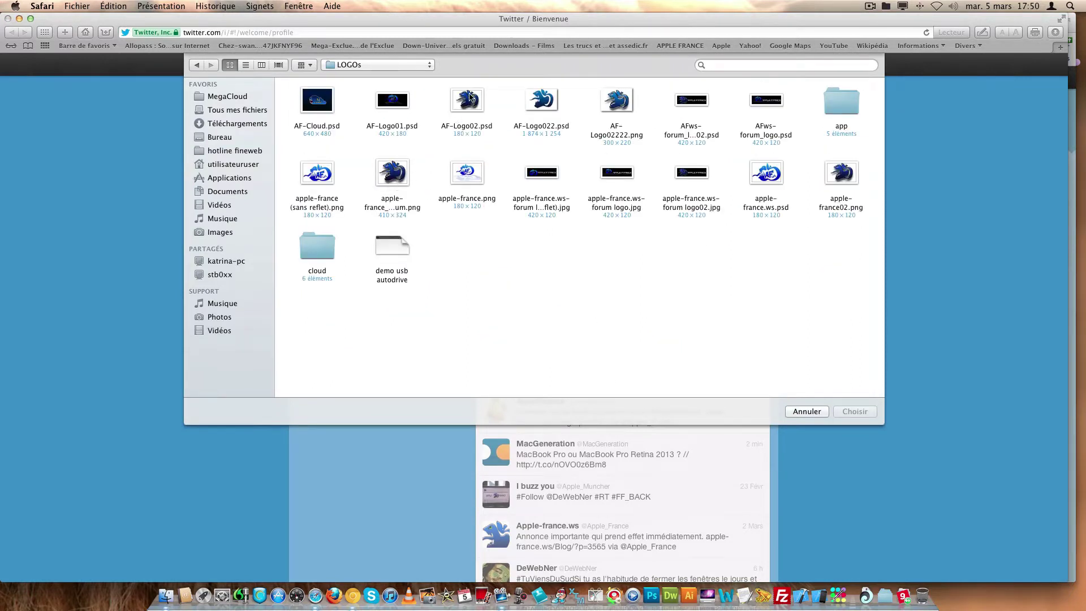
{"action": "left_click", "coordinate": [809, 411]}
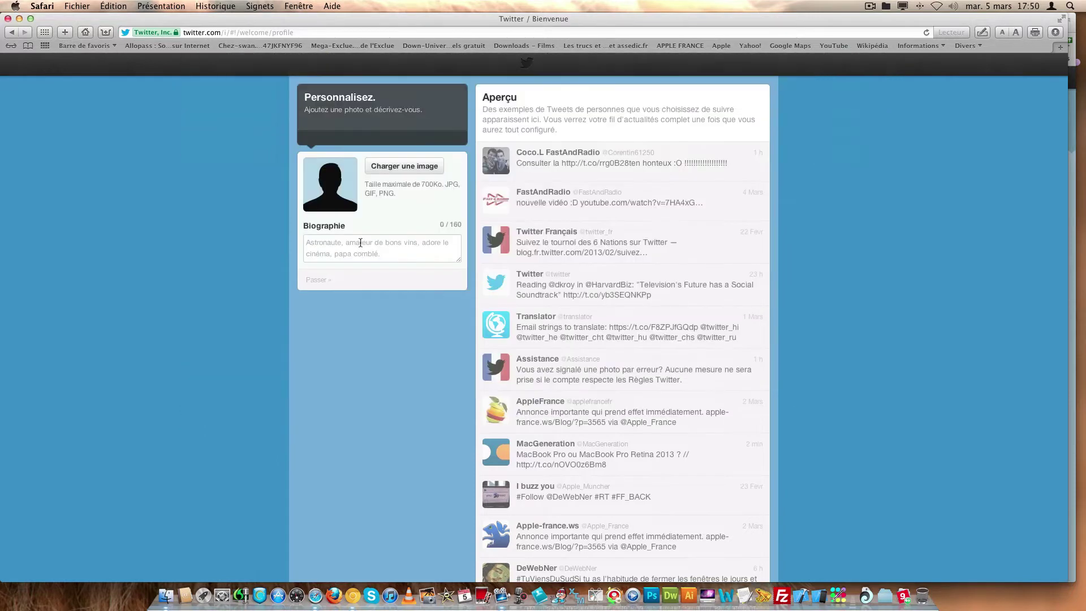
- Set the biography to #TwiitterColor and finish the profile setup
{"action": "left_click", "coordinate": [409, 260]}
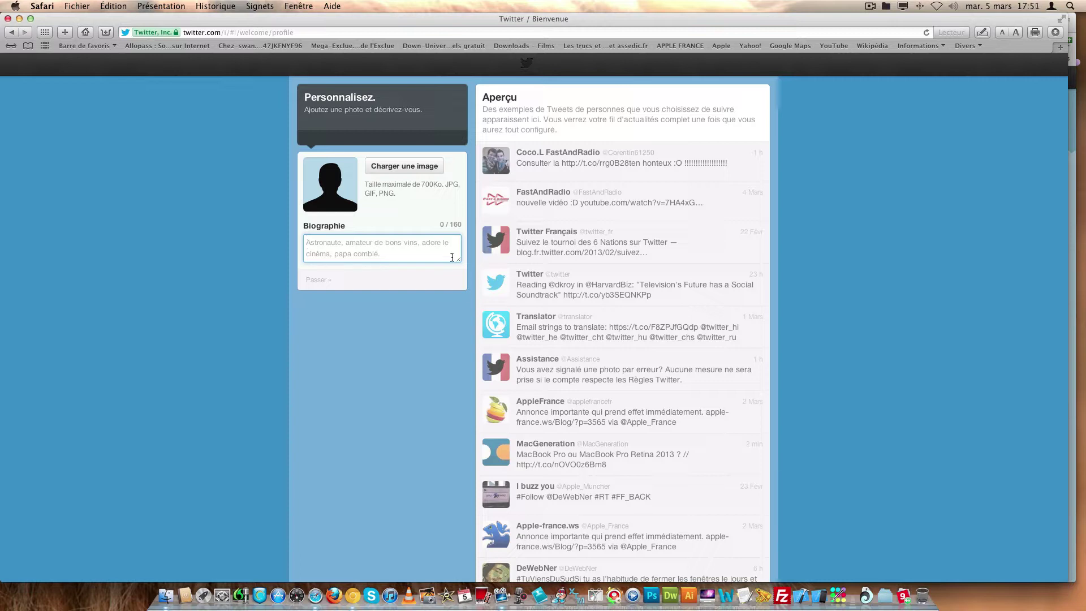
{"action": "type", "text": "#Tw"}
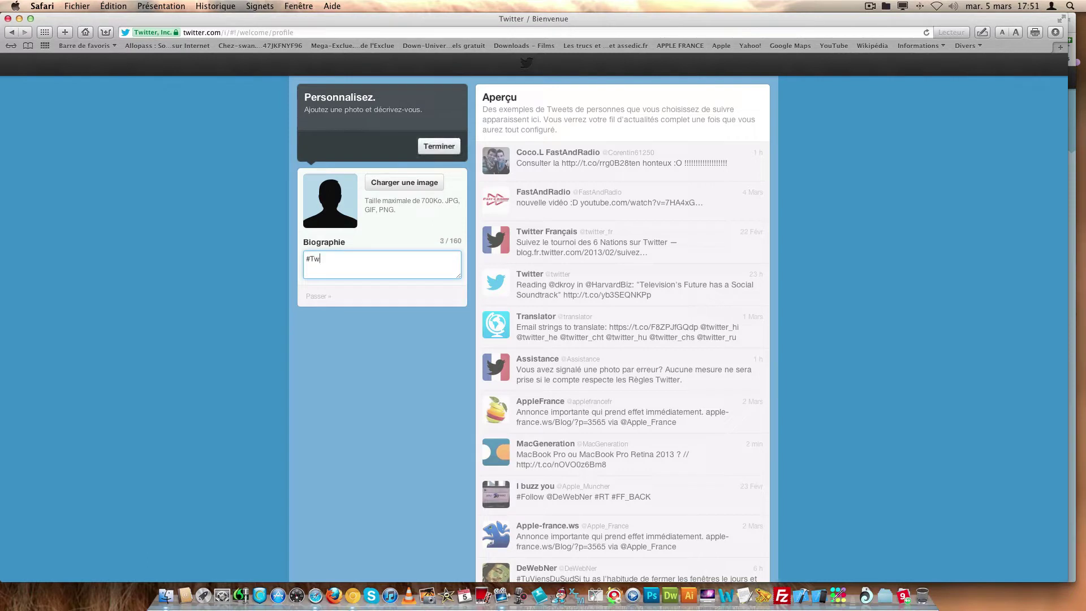
{"action": "type", "text": "eetterColor"}
{"action": "left_click", "coordinate": [325, 258]}
{"action": "key", "text": "BackSpace"}
{"action": "key", "text": "BackSpace"}
{"action": "type", "text": "ii"}
{"action": "left_click", "coordinate": [450, 151]}
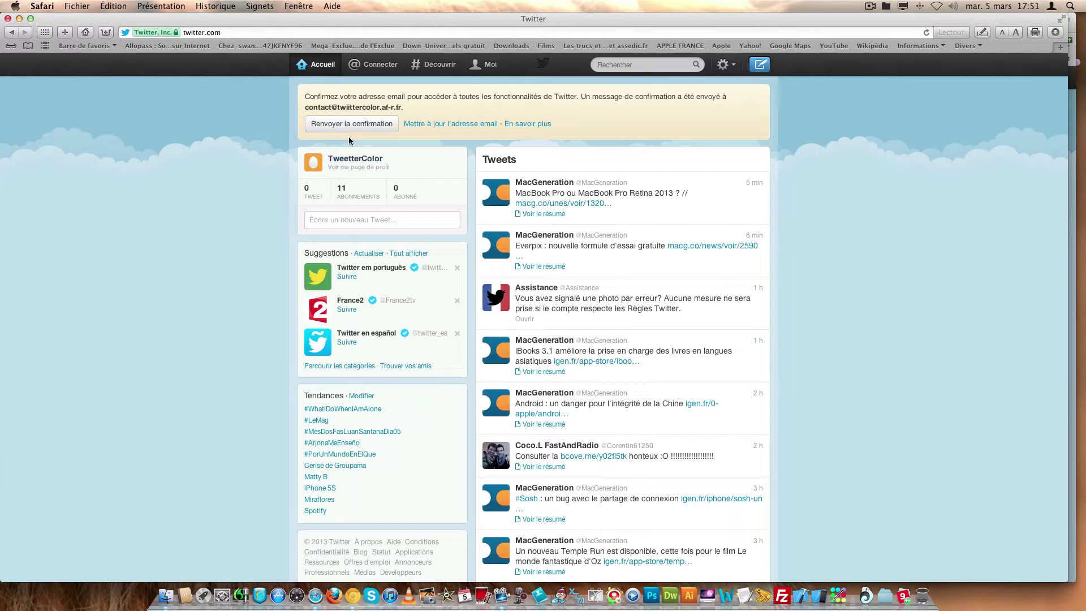
- Open the TweetterColor profile editor, check the Website and Location fields, then go to email notifications
{"action": "left_click", "coordinate": [383, 165]}
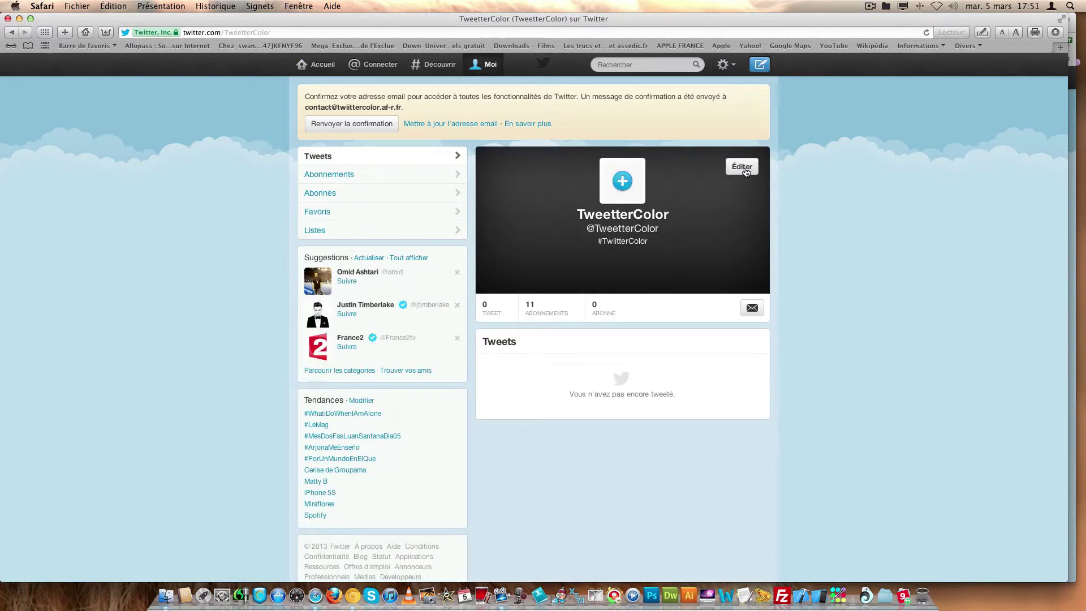
{"action": "left_click", "coordinate": [744, 169]}
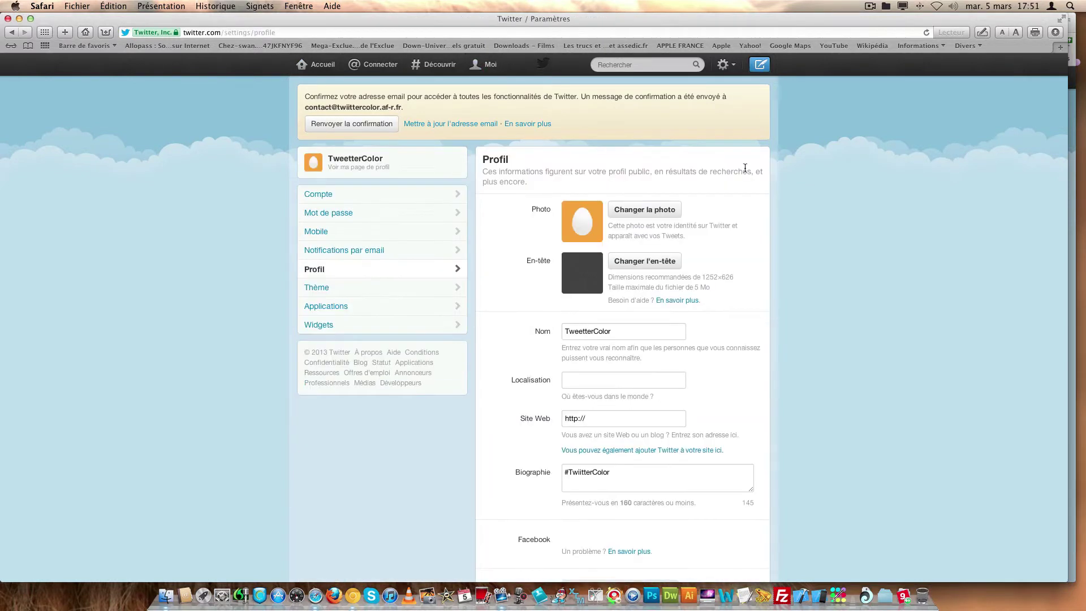
{"action": "scroll", "coordinate": [772, 181], "scroll_direction": "down", "scroll_amount": 2}
{"action": "scroll", "coordinate": [772, 182], "scroll_direction": "down", "scroll_amount": 3}
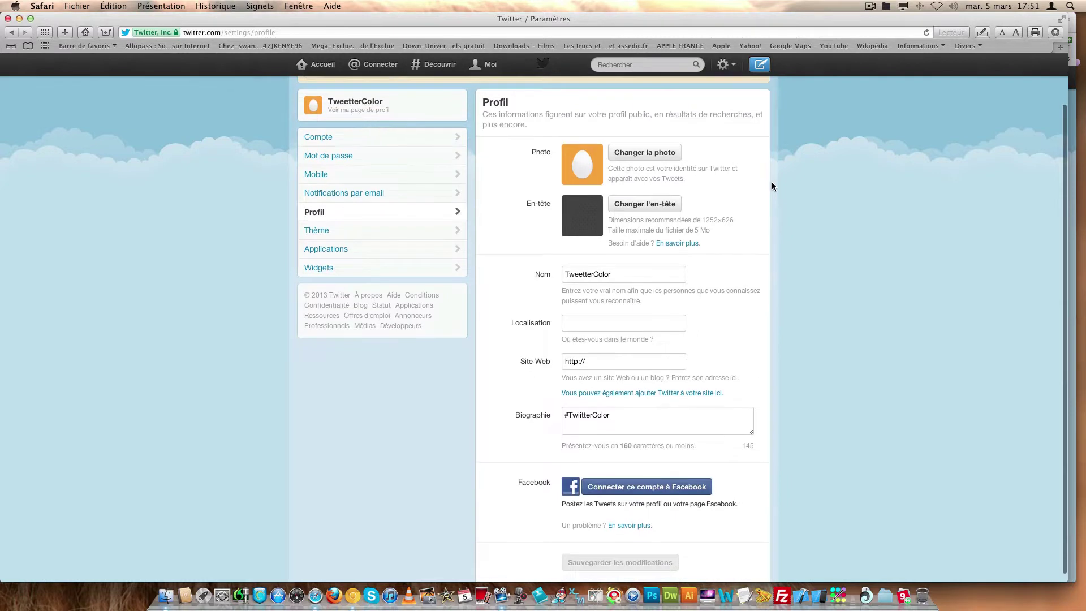
{"action": "scroll", "coordinate": [772, 184], "scroll_direction": "down", "scroll_amount": 1}
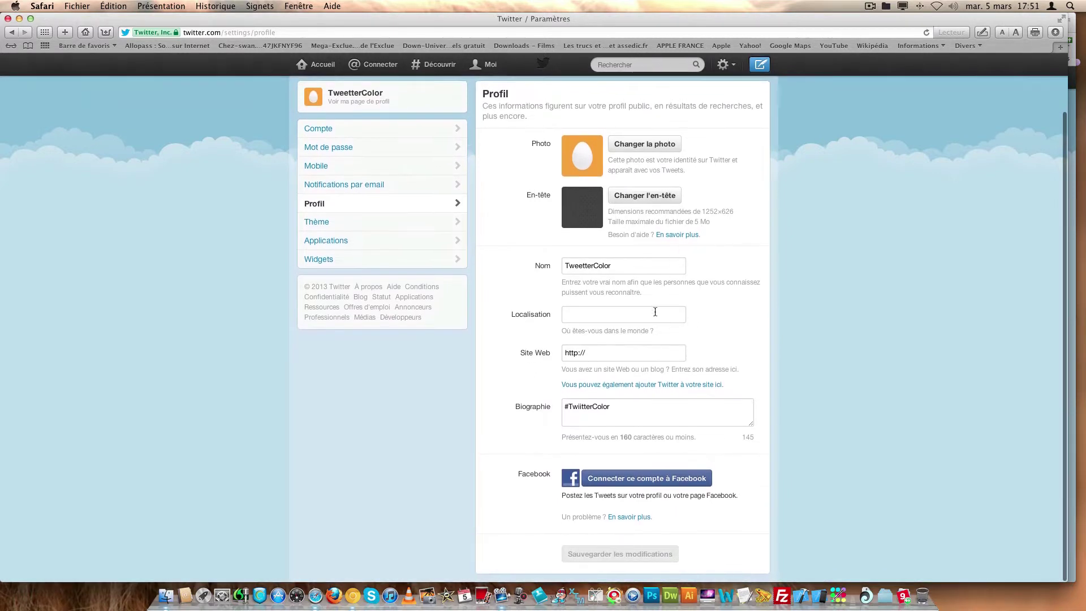
{"action": "left_click", "coordinate": [649, 352]}
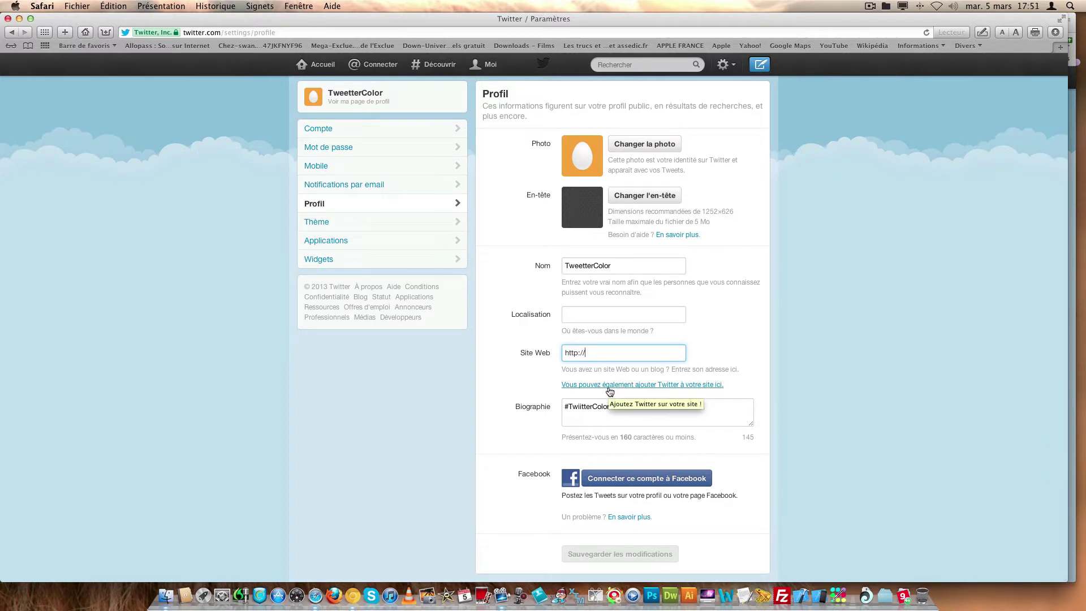
{"action": "left_click", "coordinate": [586, 318]}
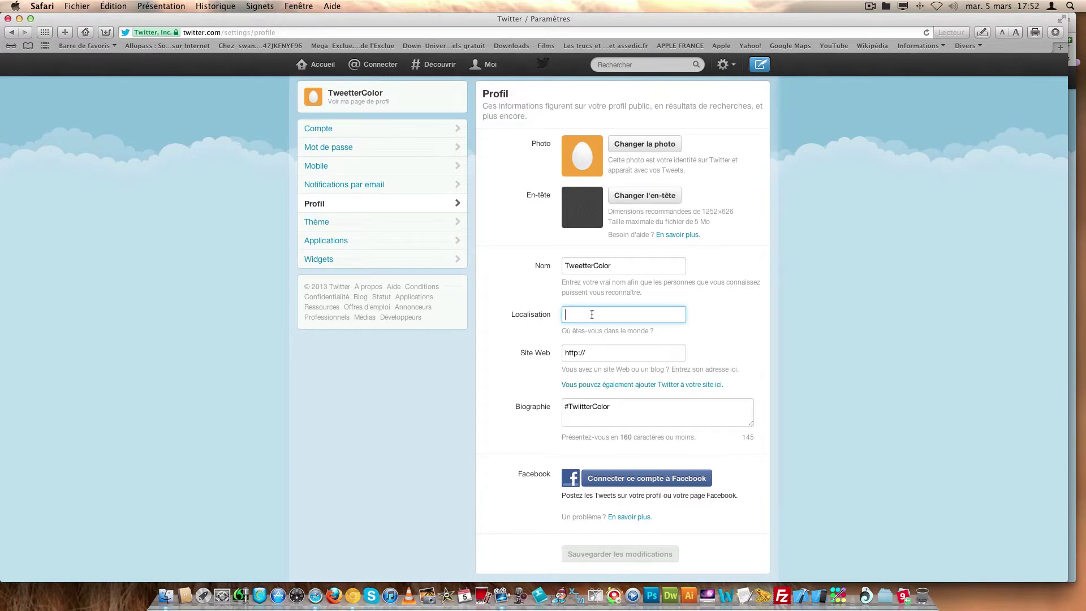
{"action": "scroll", "coordinate": [548, 317], "scroll_direction": "up", "scroll_amount": 3}
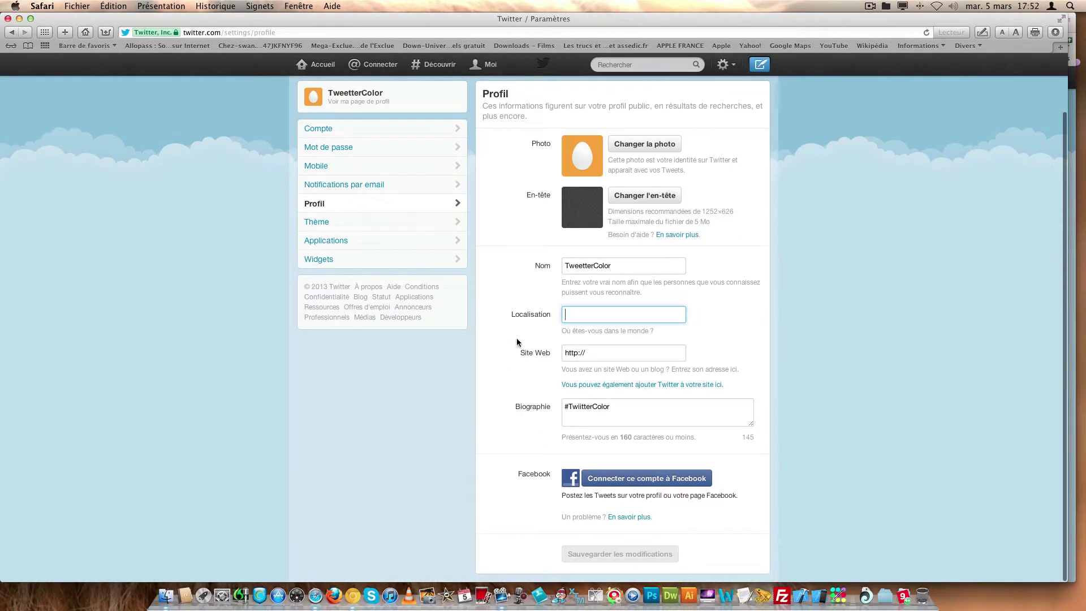
{"action": "left_click", "coordinate": [382, 181]}
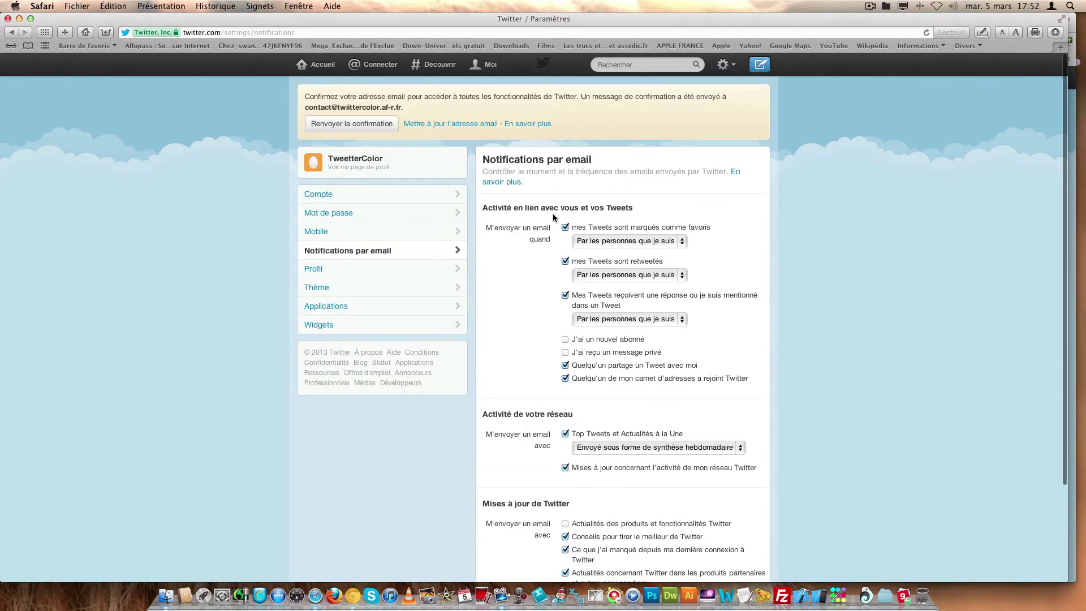
- Untick emails for favourites, retweets, replies and mentions, shared tweets and contacts joining
{"action": "left_click", "coordinate": [566, 228]}
{"action": "left_click", "coordinate": [565, 262]}
{"action": "left_click", "coordinate": [565, 295]}
{"action": "left_click", "coordinate": [565, 366]}
{"action": "left_click", "coordinate": [565, 378]}
- Untick the remaining digest, tips, partner, survey and follow-suggestion emails, save, and open Widgets
{"action": "scroll", "coordinate": [561, 371], "scroll_direction": "down", "scroll_amount": 5}
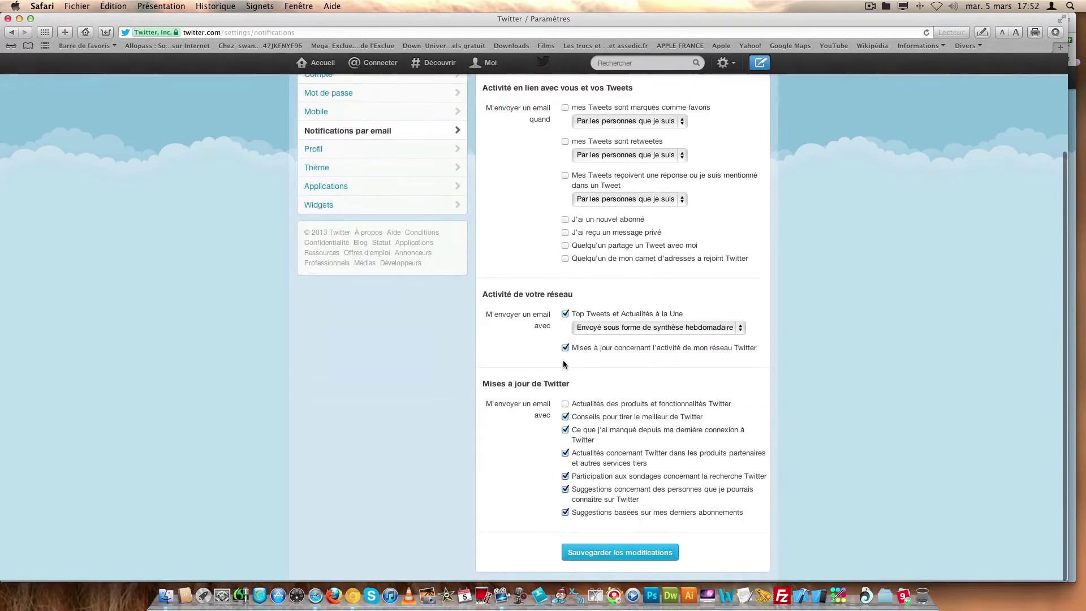
{"action": "left_click", "coordinate": [565, 315]}
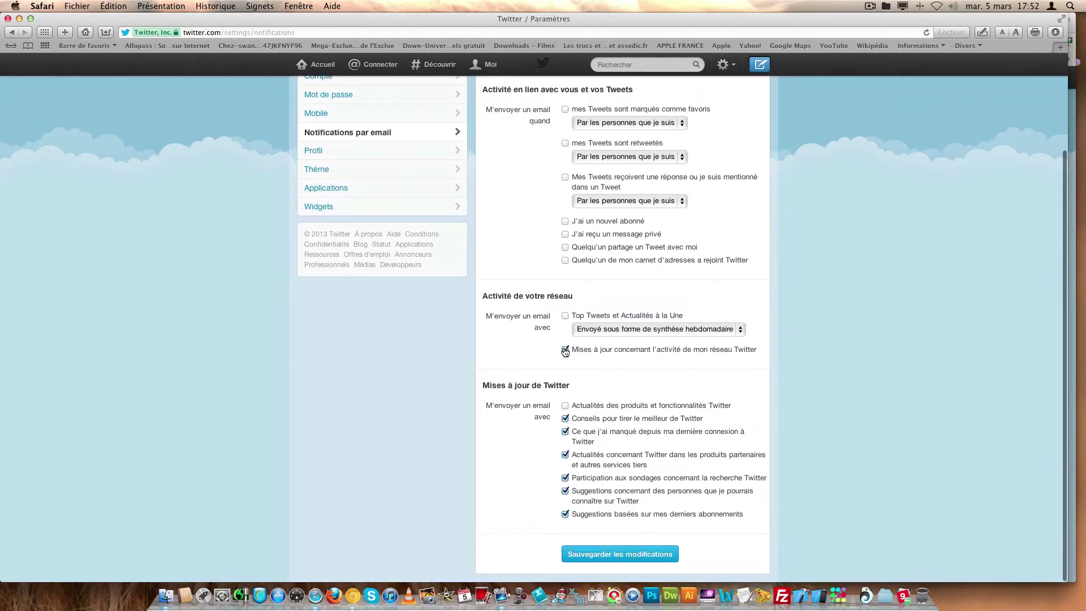
{"action": "left_click", "coordinate": [565, 350]}
{"action": "left_click", "coordinate": [565, 419]}
{"action": "left_click", "coordinate": [565, 432]}
{"action": "left_click", "coordinate": [565, 456]}
{"action": "left_click", "coordinate": [565, 478]}
{"action": "left_click", "coordinate": [565, 491]}
{"action": "left_click", "coordinate": [565, 514]}
{"action": "left_click", "coordinate": [582, 552]}
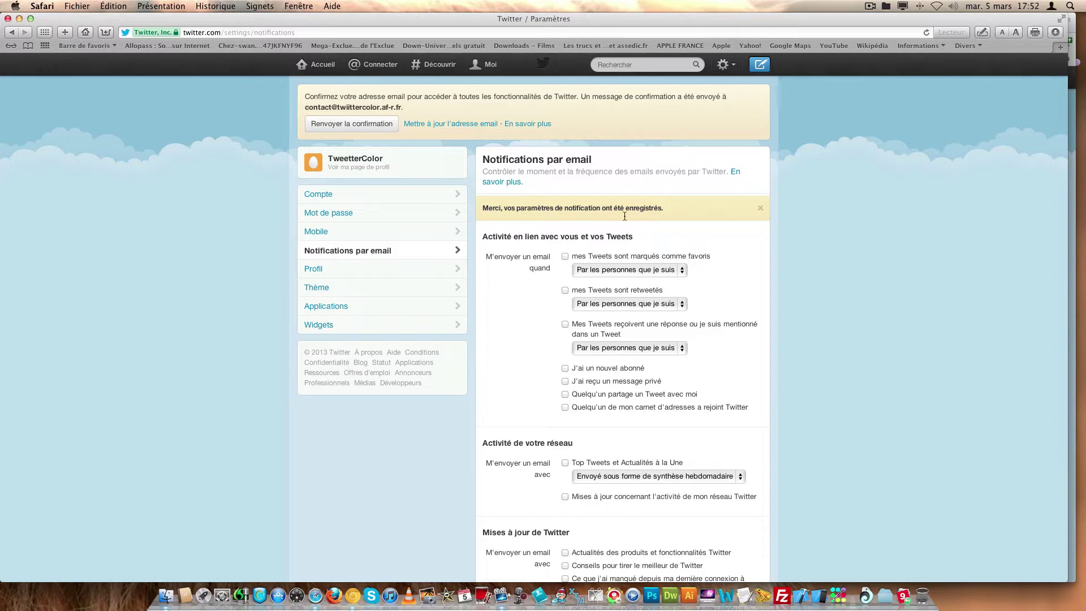
{"action": "left_click", "coordinate": [329, 324]}
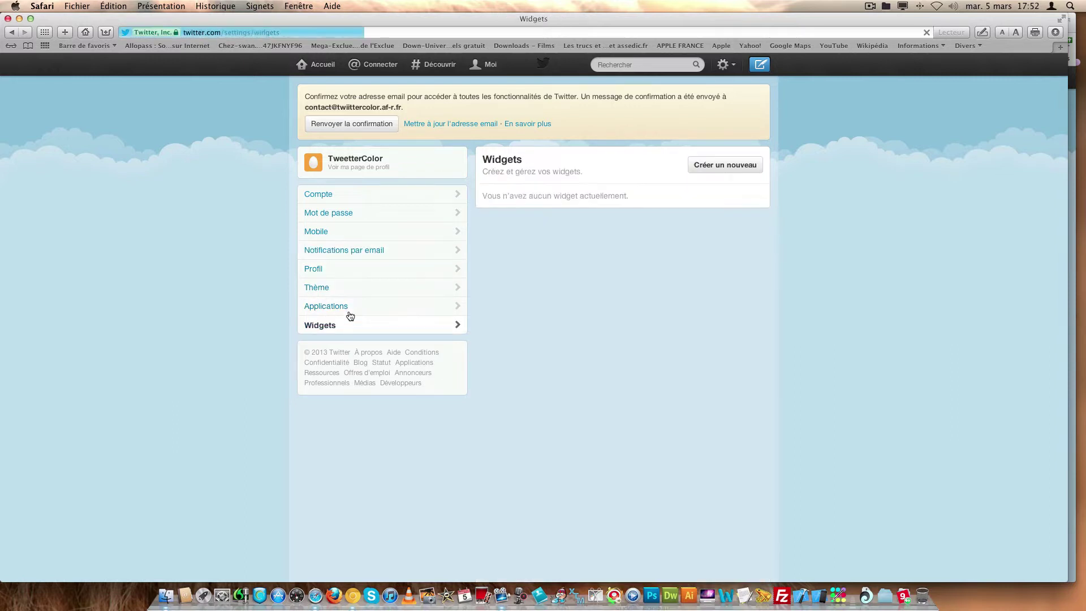
- Start a new widget, switch its source between Favoris, user timeline and Liste, then return to the widgets list
{"action": "left_click", "coordinate": [705, 166]}
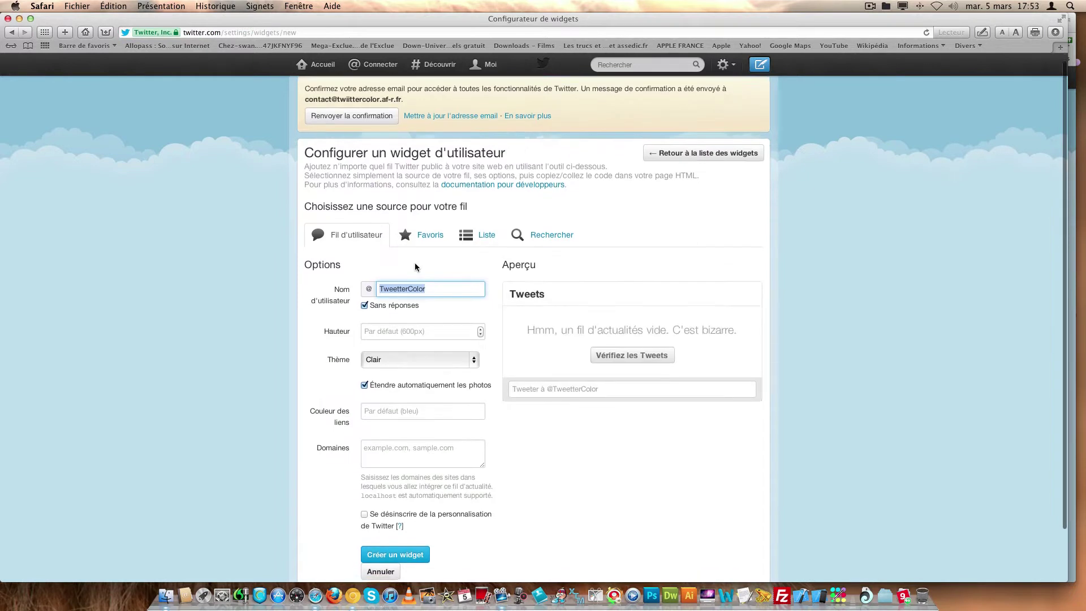
{"action": "scroll", "coordinate": [417, 270], "scroll_direction": "down", "scroll_amount": 2}
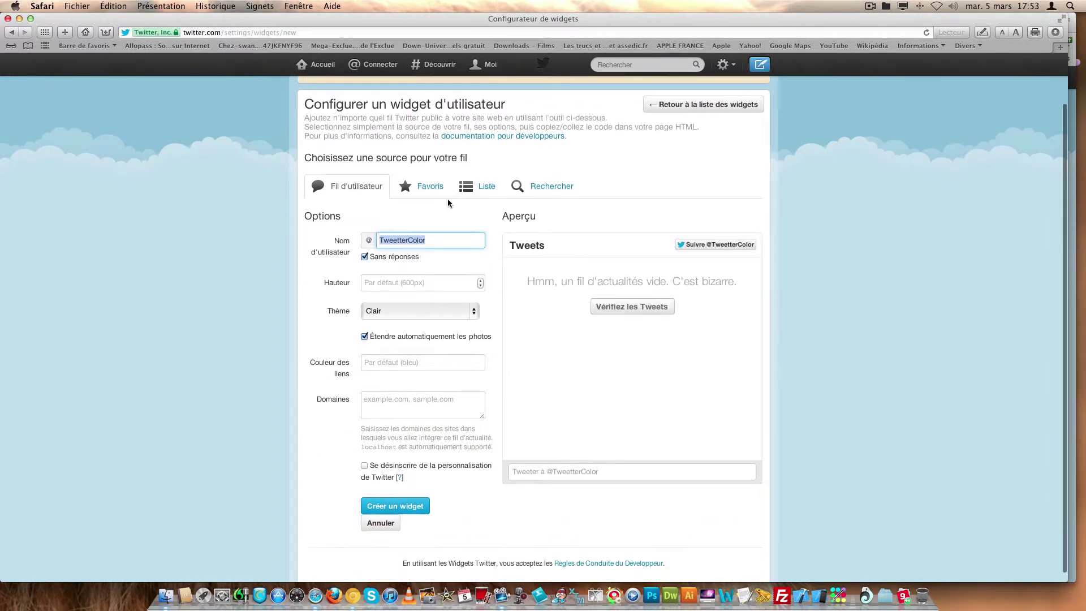
{"action": "left_click", "coordinate": [431, 187]}
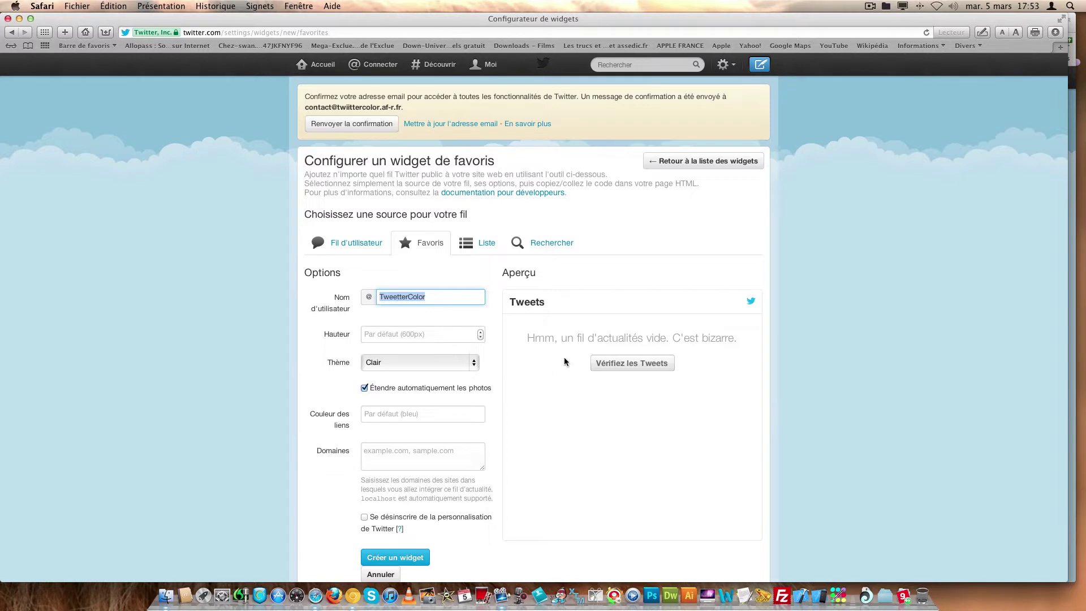
{"action": "left_click", "coordinate": [347, 244]}
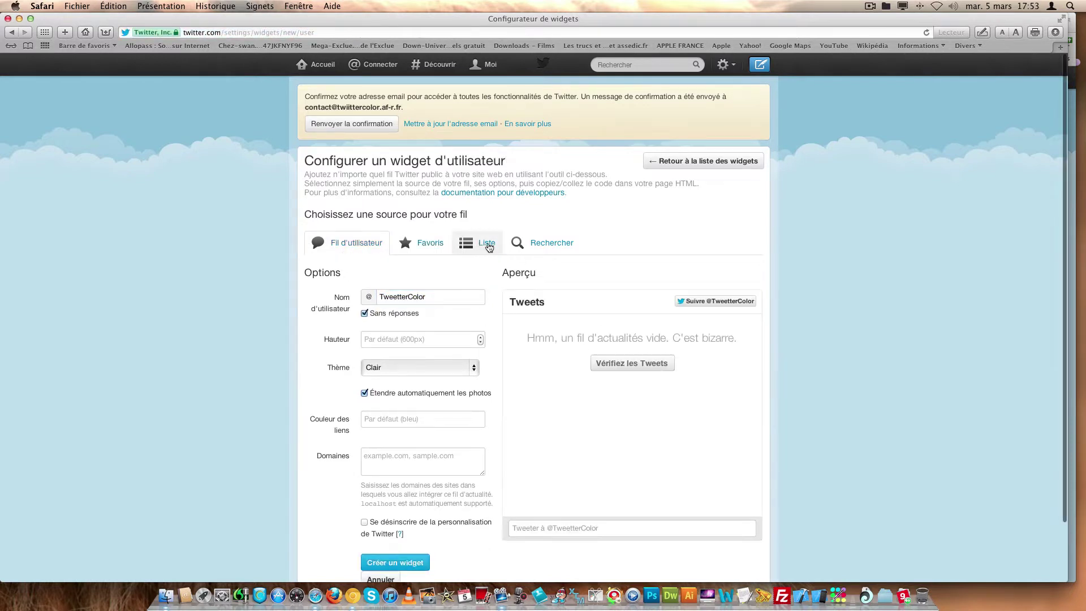
{"action": "left_click", "coordinate": [482, 243]}
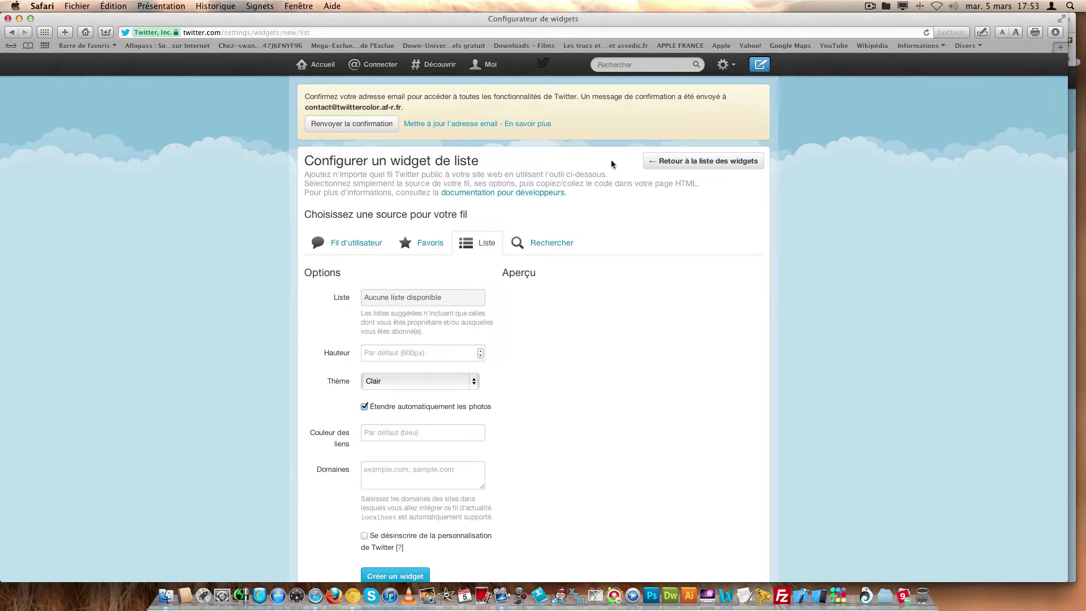
{"action": "left_click", "coordinate": [679, 162]}
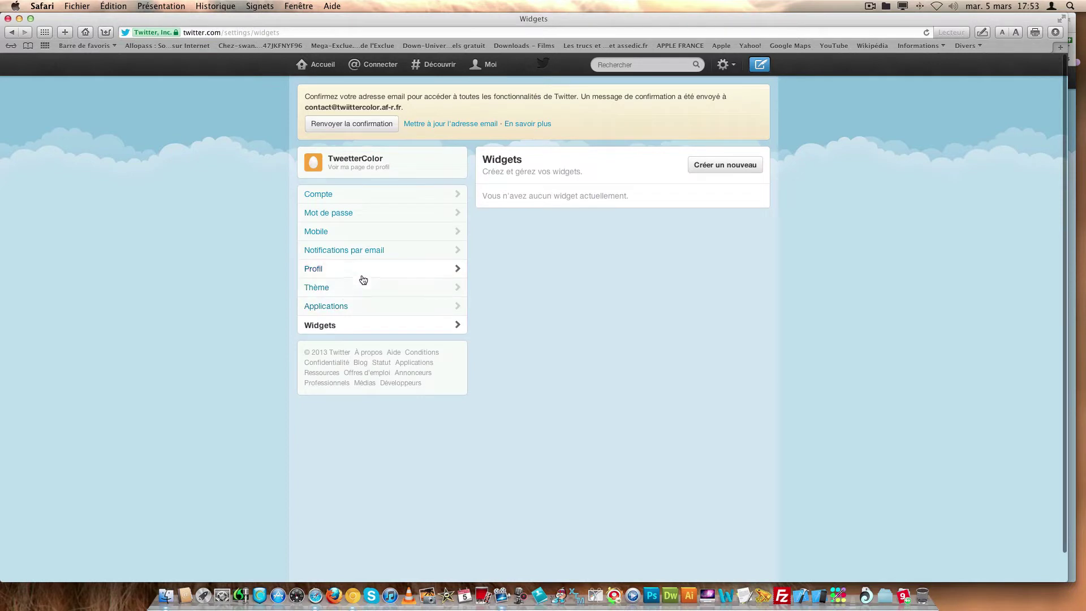
- Open account settings and review the username, profile web address and email fields
{"action": "left_click", "coordinate": [371, 197]}
{"action": "left_click_drag", "start_coordinate": [646, 208], "coordinate": [566, 208]}
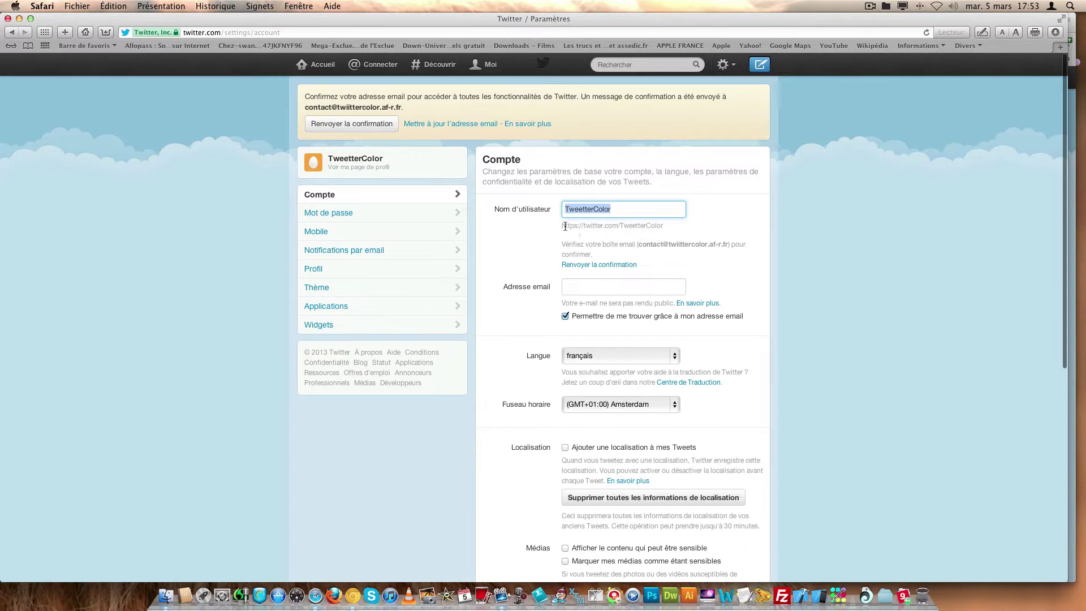
{"action": "left_click_drag", "start_coordinate": [564, 226], "coordinate": [669, 225]}
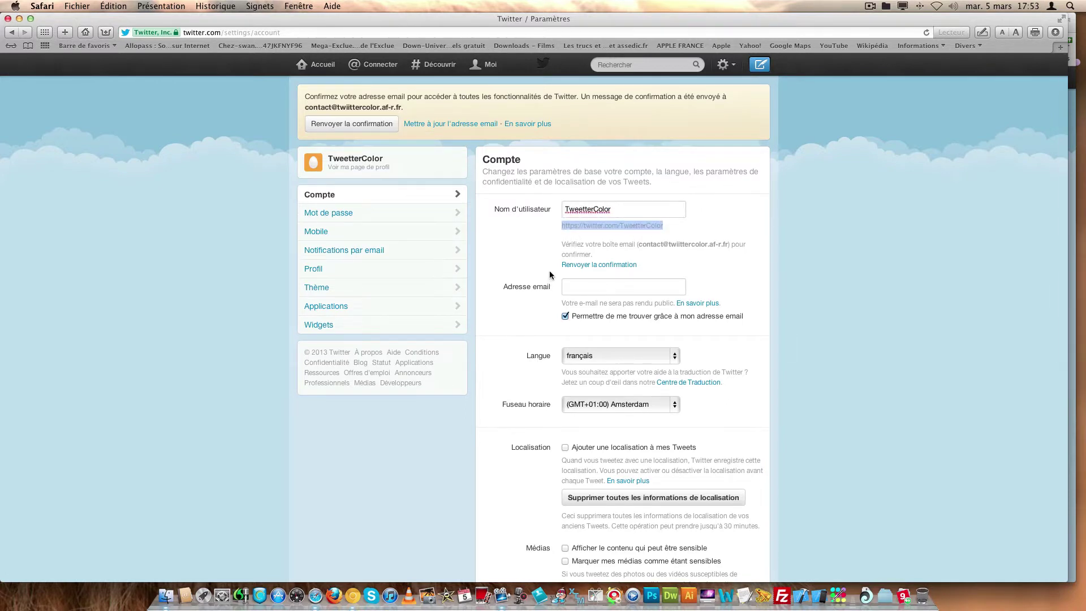
{"action": "scroll", "coordinate": [565, 263], "scroll_direction": "down", "scroll_amount": 3}
{"action": "left_click", "coordinate": [595, 170]}
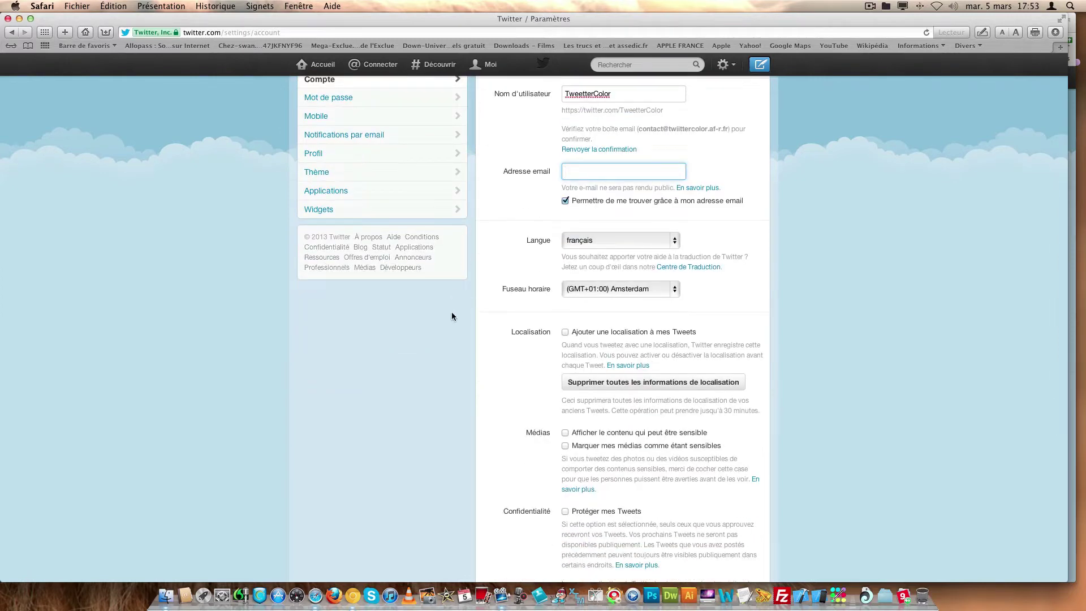
{"action": "scroll", "coordinate": [502, 339], "scroll_direction": "down", "scroll_amount": 5}
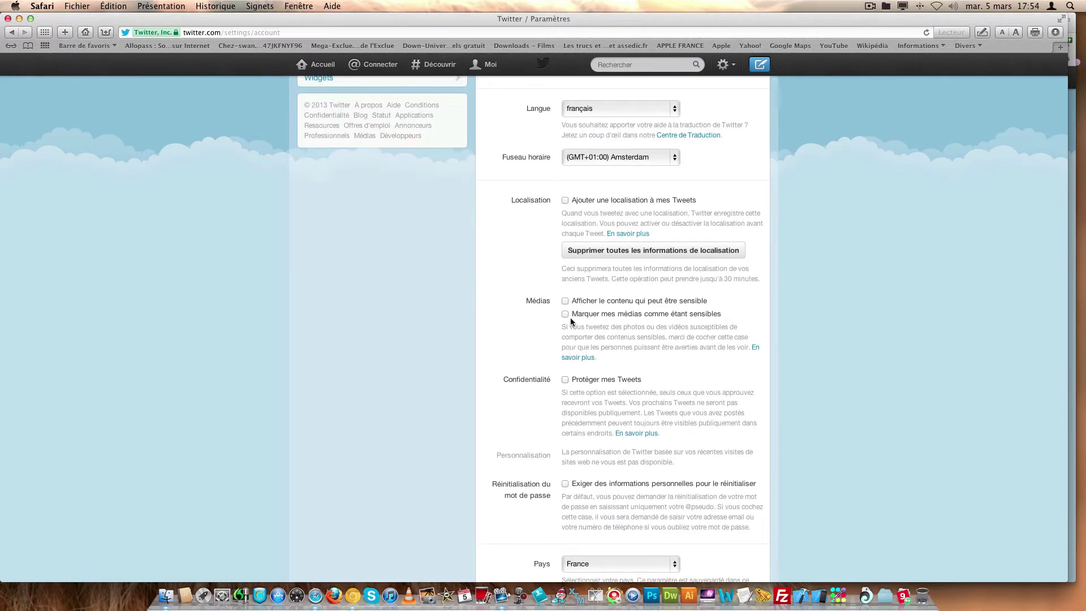
- Enable potentially sensitive content, save with the account password, then view the TweetterColor profile
{"action": "left_click", "coordinate": [564, 302]}
{"action": "scroll", "coordinate": [547, 373], "scroll_direction": "down", "scroll_amount": 5}
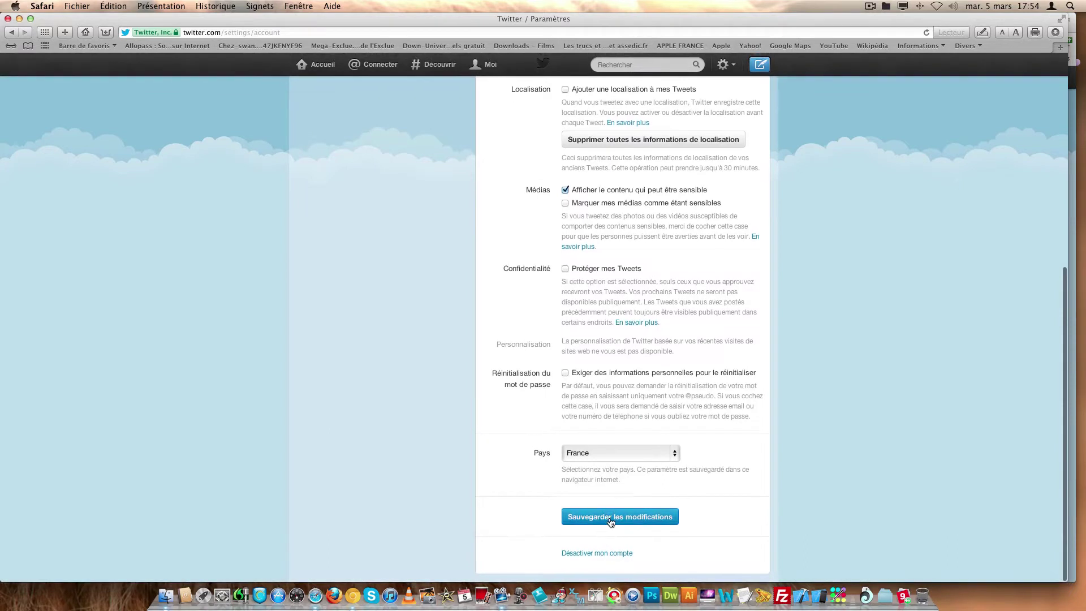
{"action": "left_click", "coordinate": [611, 522]}
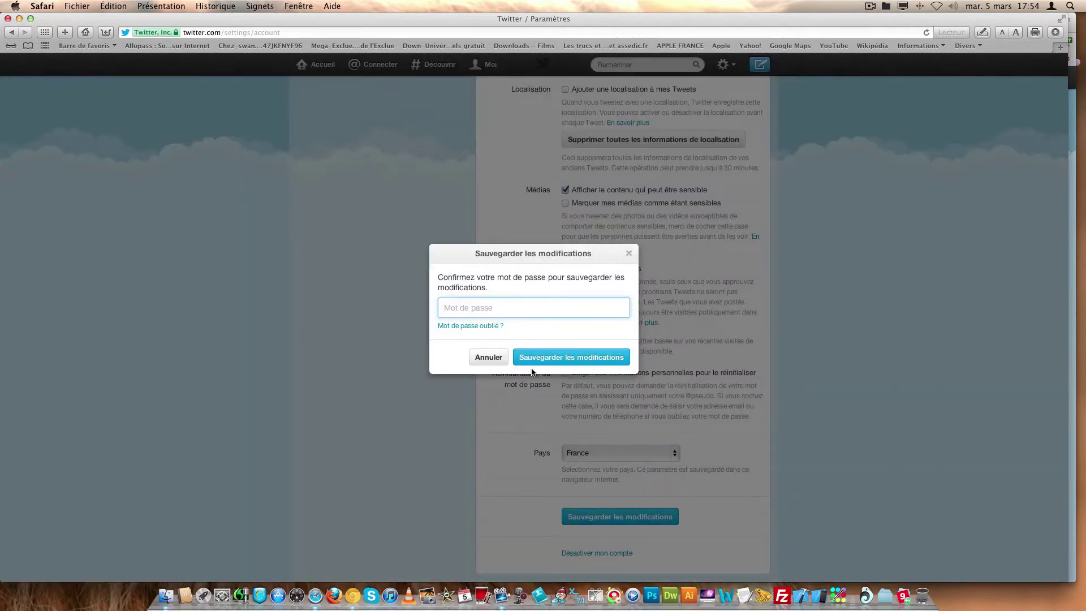
{"action": "type", "text": "••"}
{"action": "key", "text": "Return"}
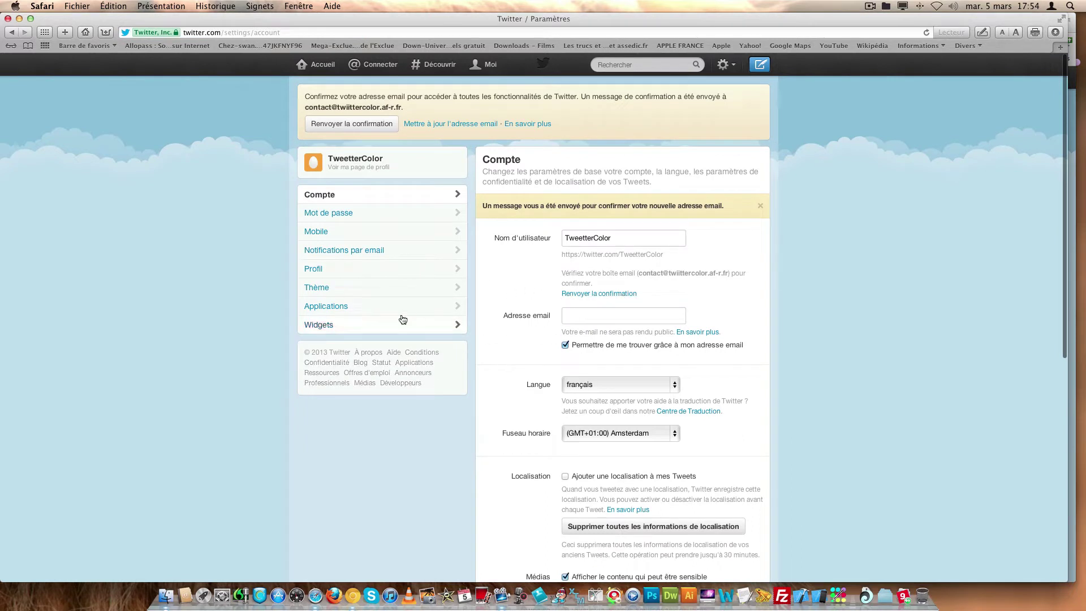
{"action": "left_click", "coordinate": [334, 160]}
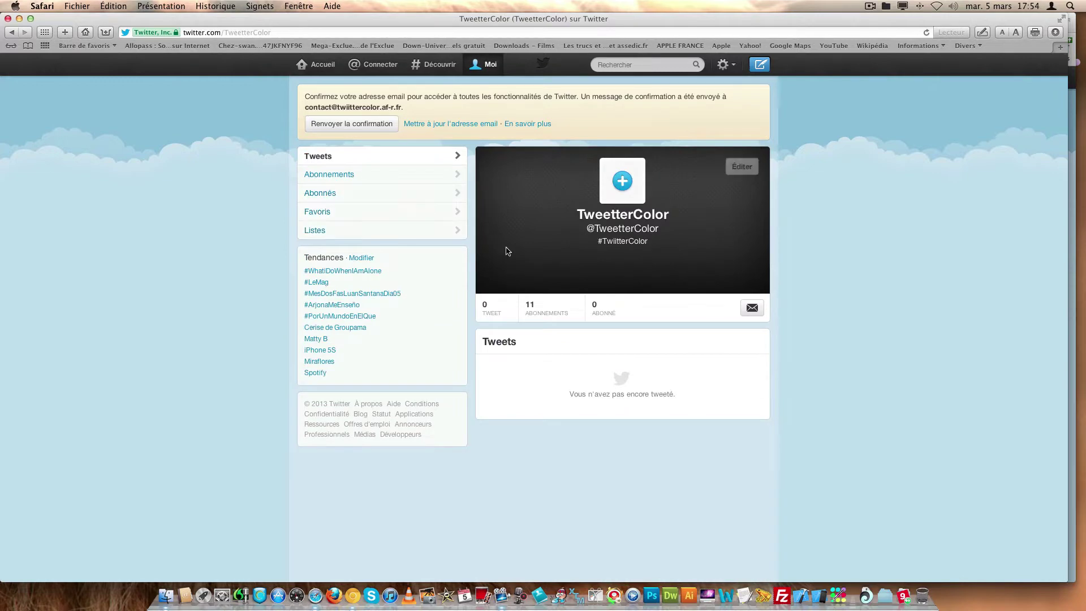
- Scroll the home timeline down to the 2 mars tweets, then back up toward the newest
{"action": "left_click", "coordinate": [325, 72]}
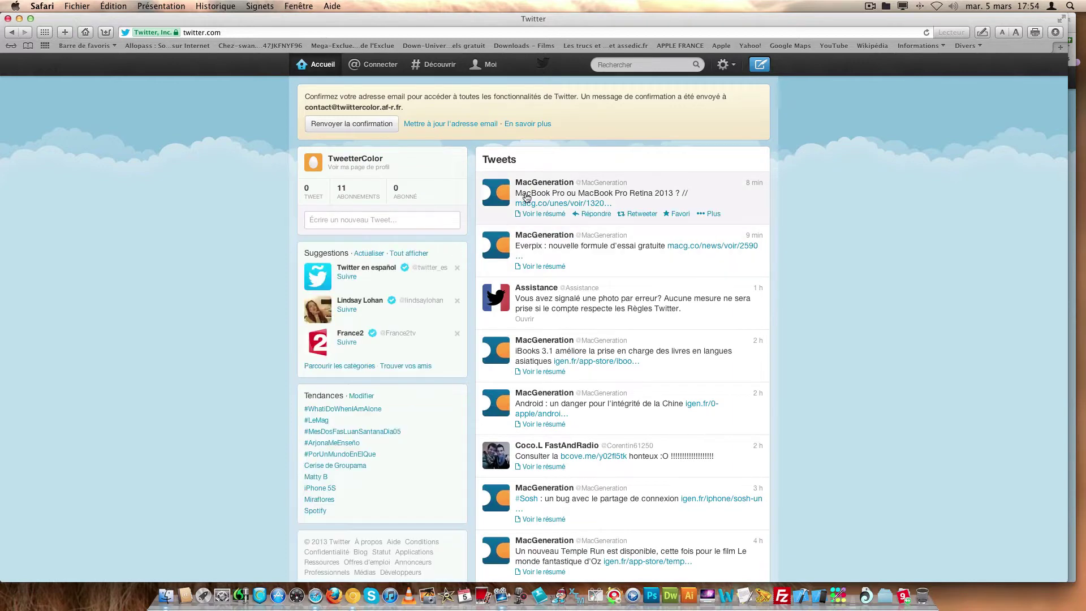
{"action": "scroll", "coordinate": [526, 200], "scroll_direction": "down", "scroll_amount": 1}
{"action": "scroll", "coordinate": [526, 201], "scroll_direction": "down", "scroll_amount": 4}
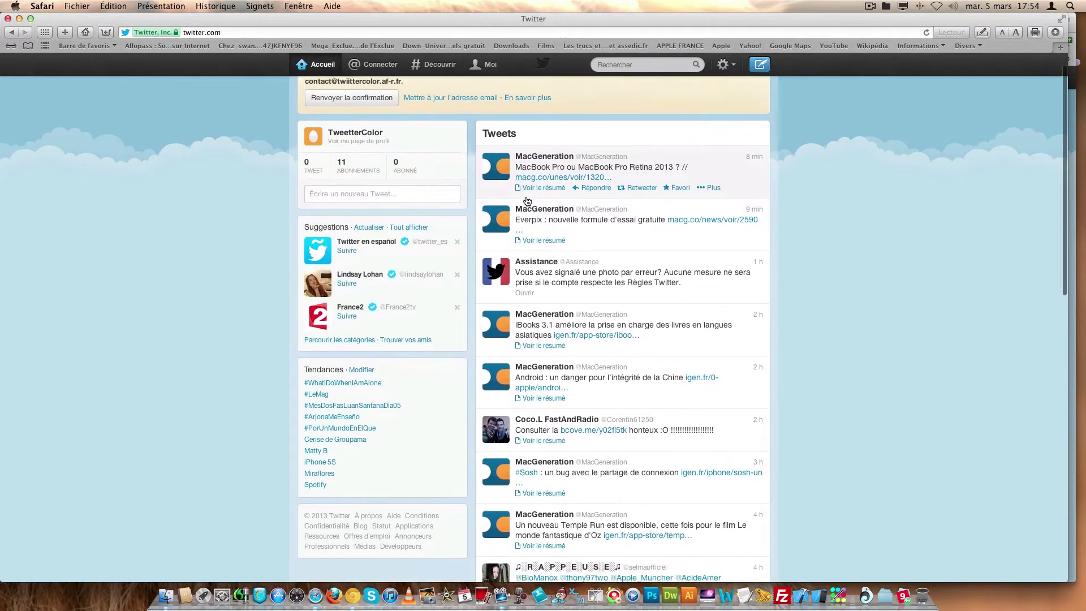
{"action": "scroll", "coordinate": [531, 198], "scroll_direction": "down", "scroll_amount": 5}
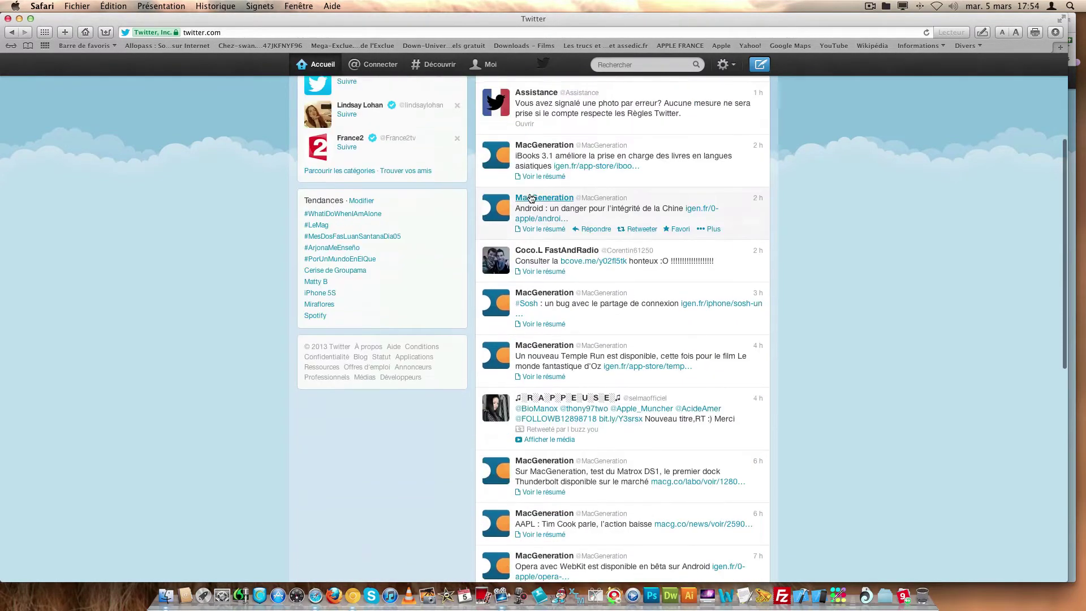
{"action": "scroll", "coordinate": [531, 198], "scroll_direction": "down", "scroll_amount": 6}
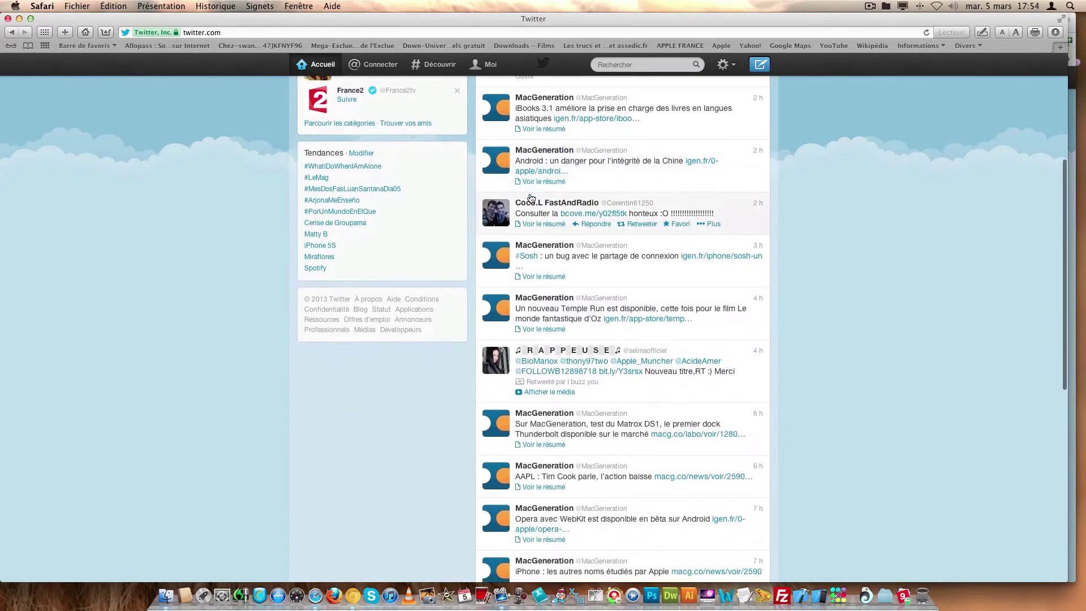
{"action": "scroll", "coordinate": [530, 198], "scroll_direction": "down", "scroll_amount": 7}
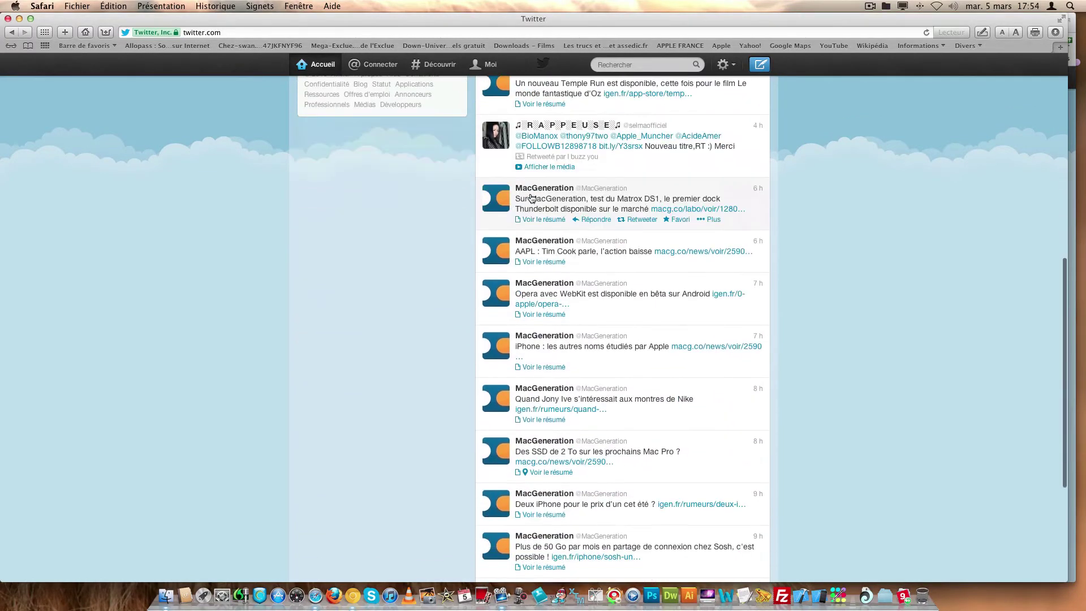
{"action": "scroll", "coordinate": [587, 164], "scroll_direction": "down", "scroll_amount": 12}
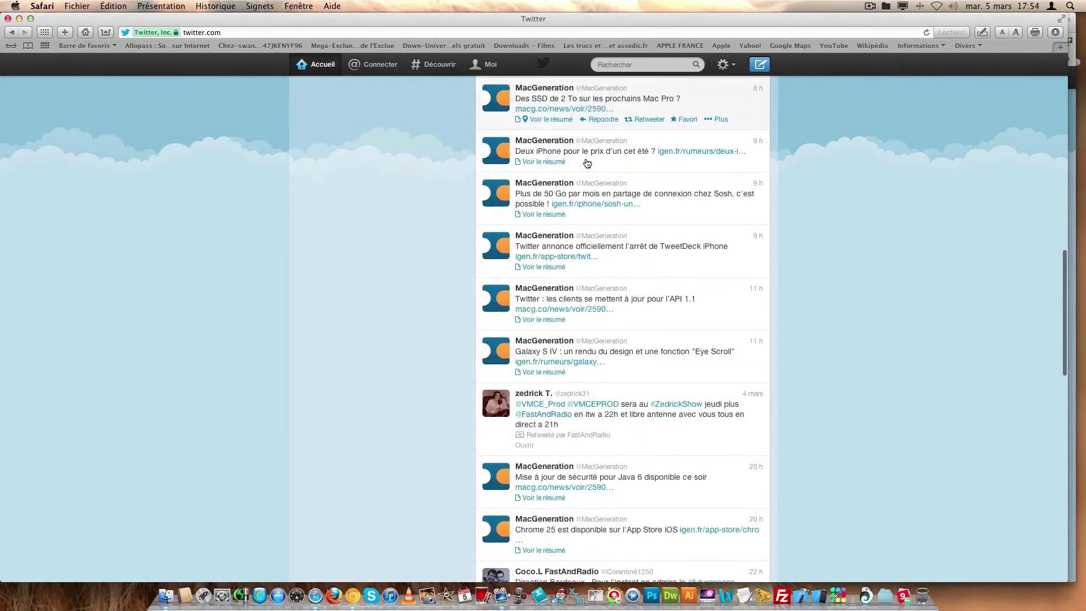
{"action": "scroll", "coordinate": [557, 316], "scroll_direction": "down", "scroll_amount": 20}
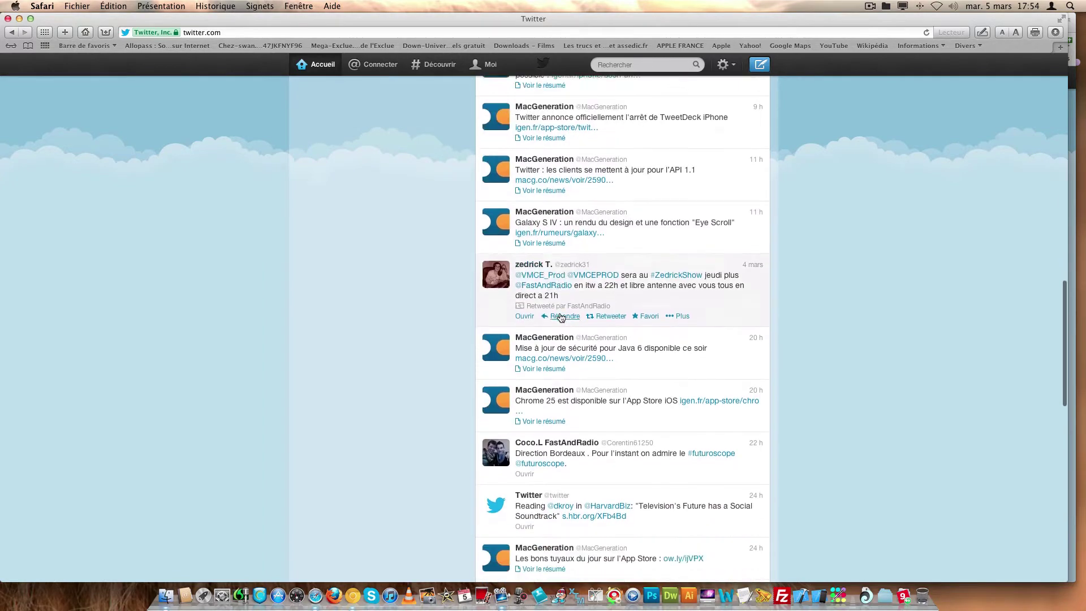
{"action": "scroll", "coordinate": [562, 318], "scroll_direction": "down", "scroll_amount": 8}
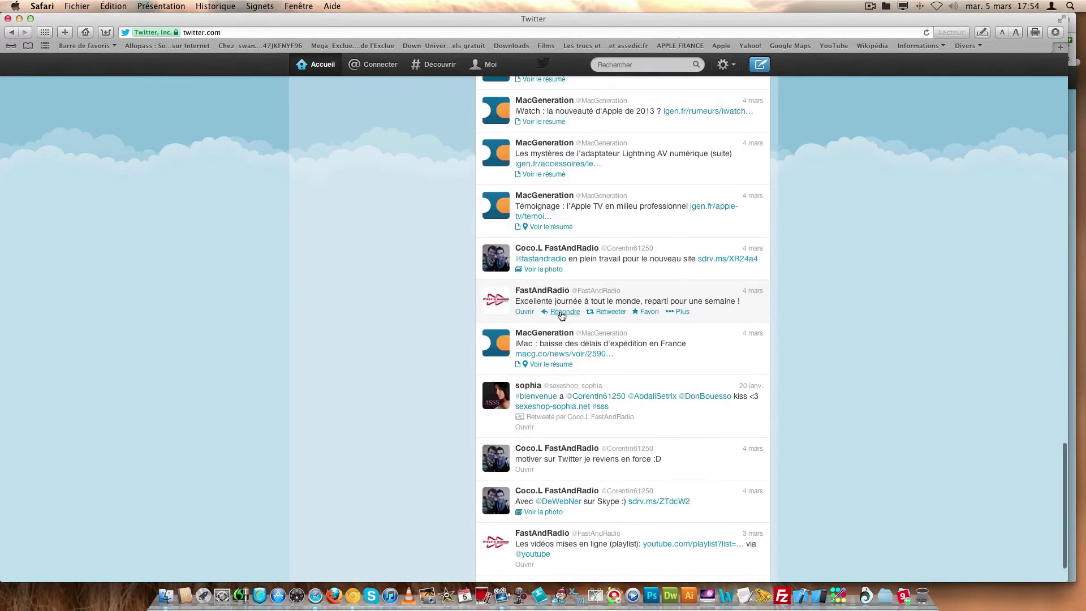
{"action": "scroll", "coordinate": [537, 318], "scroll_direction": "down", "scroll_amount": 20}
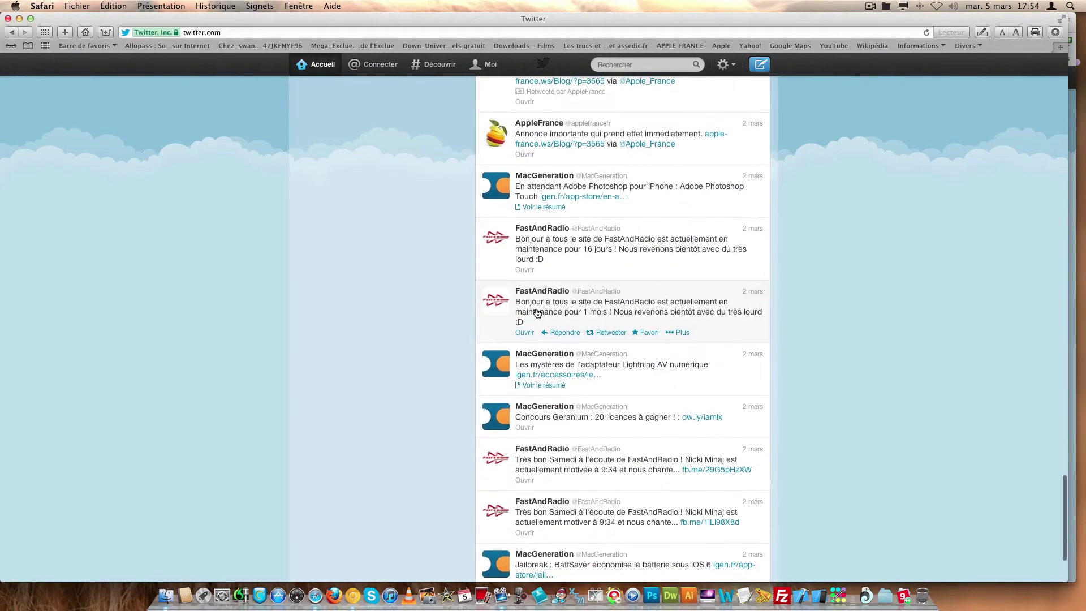
{"action": "scroll", "coordinate": [543, 312], "scroll_direction": "up", "scroll_amount": 20}
{"action": "scroll", "coordinate": [557, 295], "scroll_direction": "up", "scroll_amount": 15}
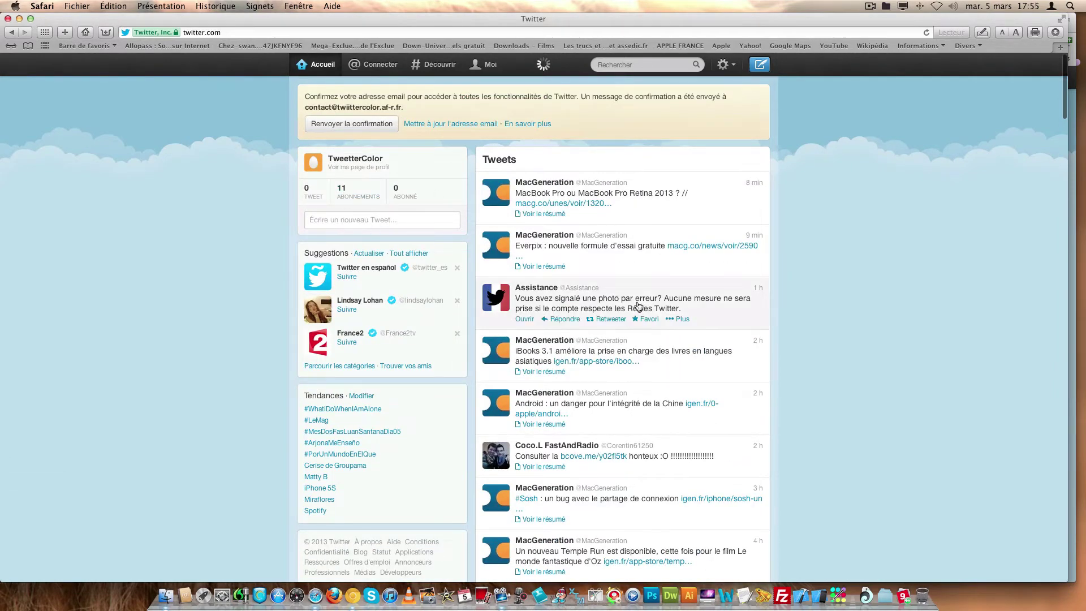
{"action": "scroll", "coordinate": [596, 350], "scroll_direction": "down", "scroll_amount": 12}
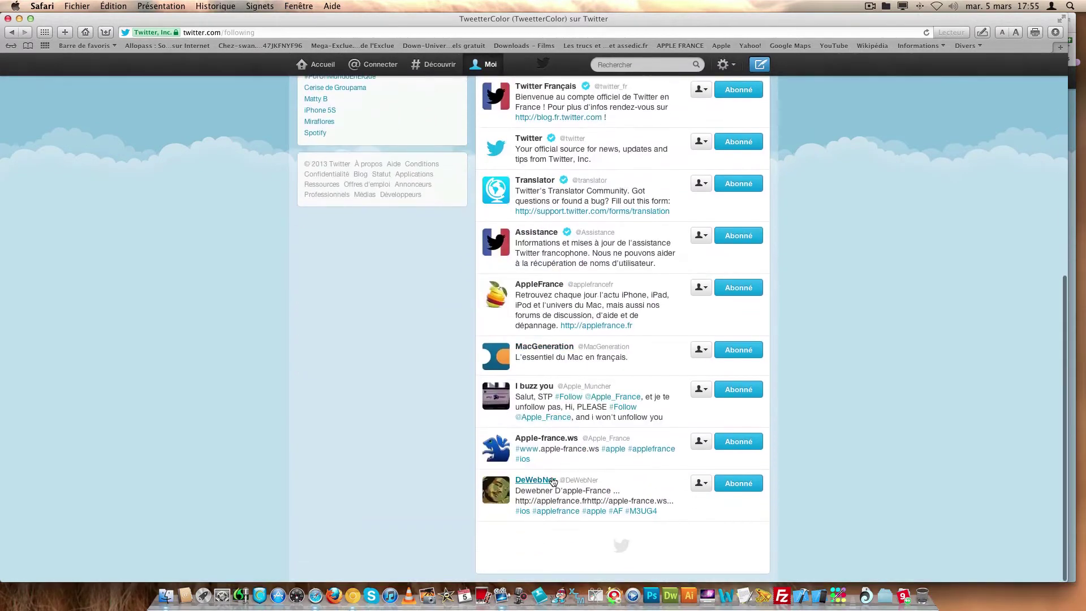
{"action": "left_click", "coordinate": [537, 478]}
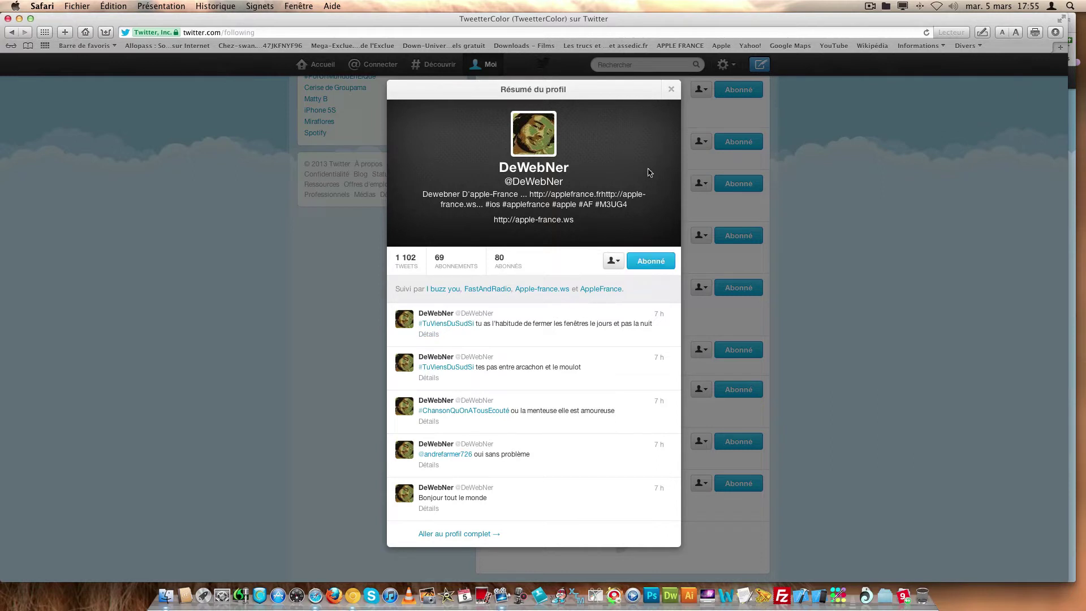
{"action": "left_click", "coordinate": [610, 263]}
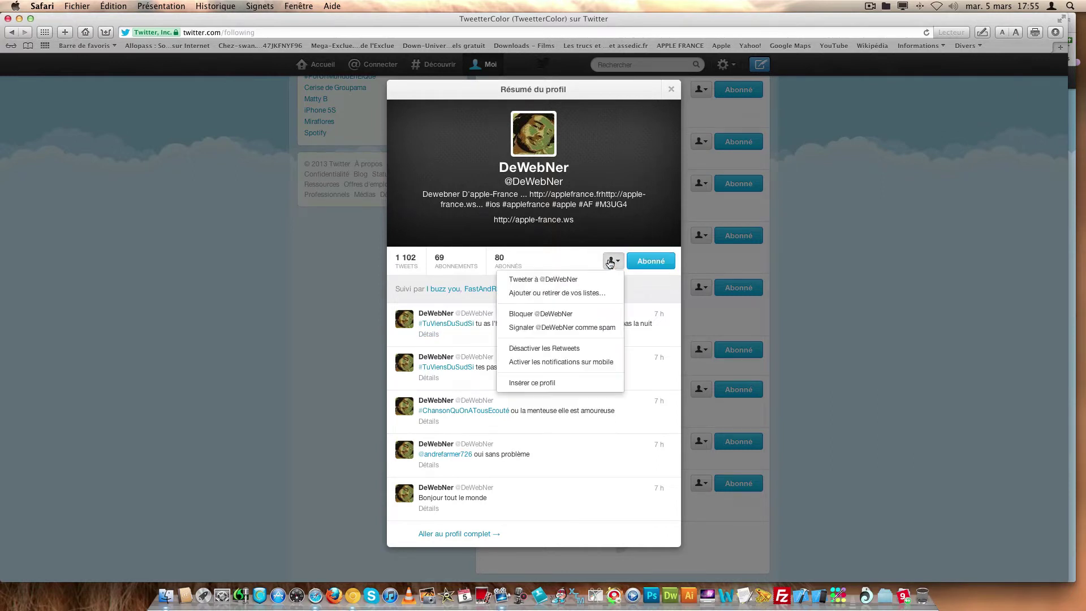
{"action": "left_click", "coordinate": [576, 281]}
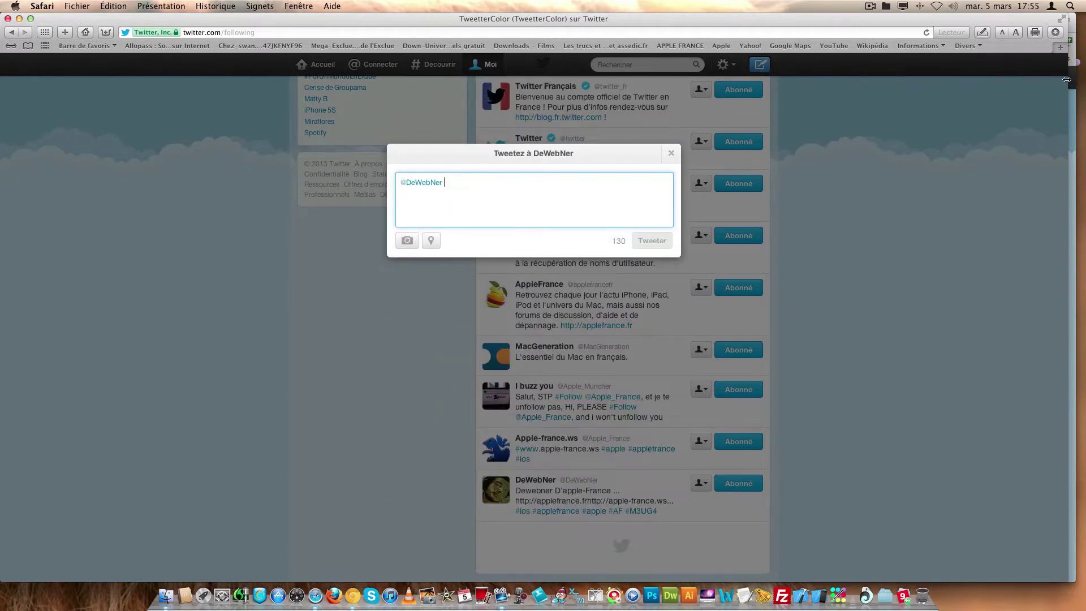
{"action": "left_click_drag", "start_coordinate": [1072, 79], "coordinate": [538, 59]}
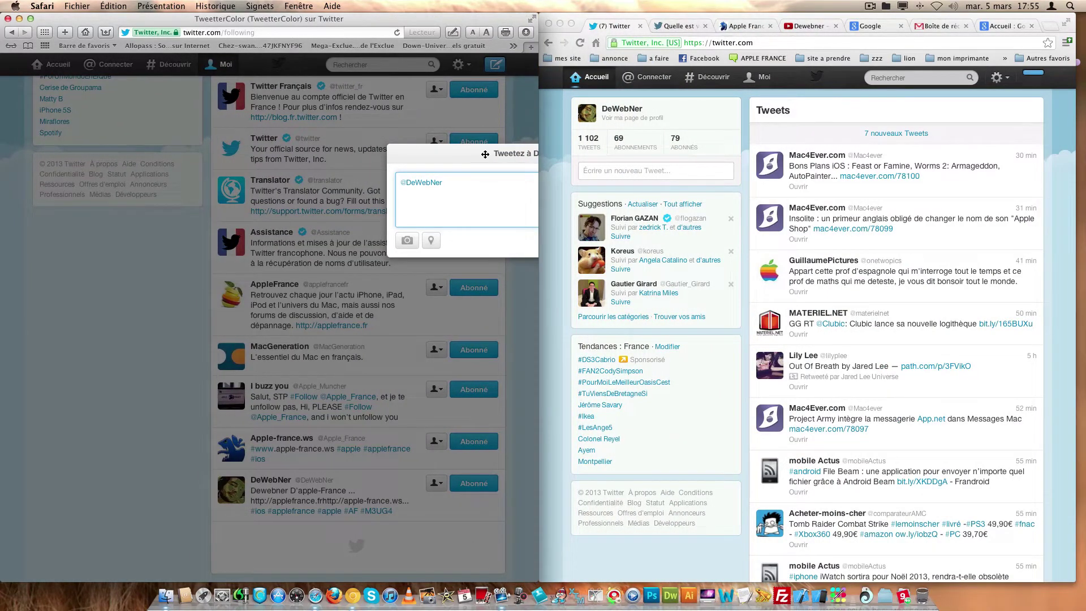
{"action": "left_click_drag", "start_coordinate": [485, 154], "coordinate": [214, 150]}
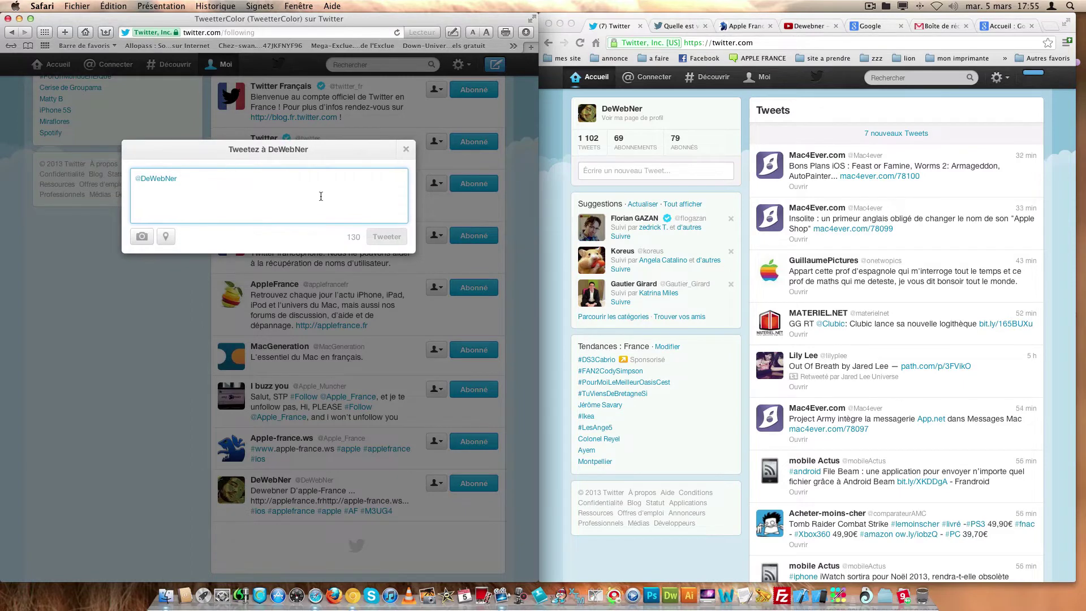
{"action": "type", "text": "Sal"}
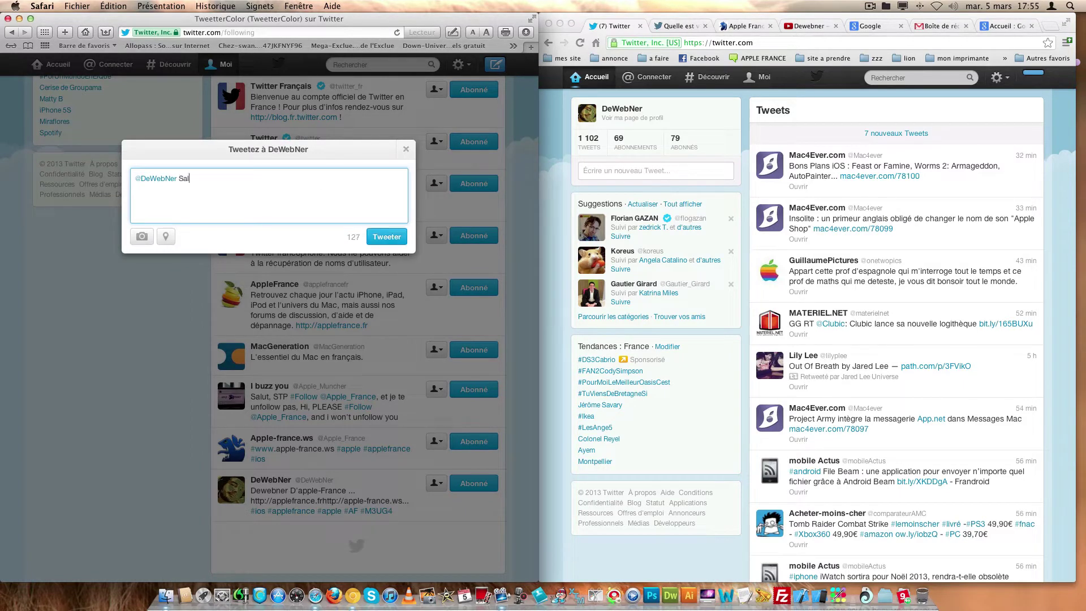
{"action": "type", "text": "ut ça vas? je suis"}
{"action": "key", "text": "BackSpace"}
{"action": "key", "text": "BackSpace"}
{"action": "type", "text": "s Tw"}
{"action": "type", "text": "iitterC"}
{"action": "type", "text": "olor"}
{"action": "type", "text": "#"}
{"action": "left_click_drag", "start_coordinate": [253, 180], "coordinate": [293, 180]}
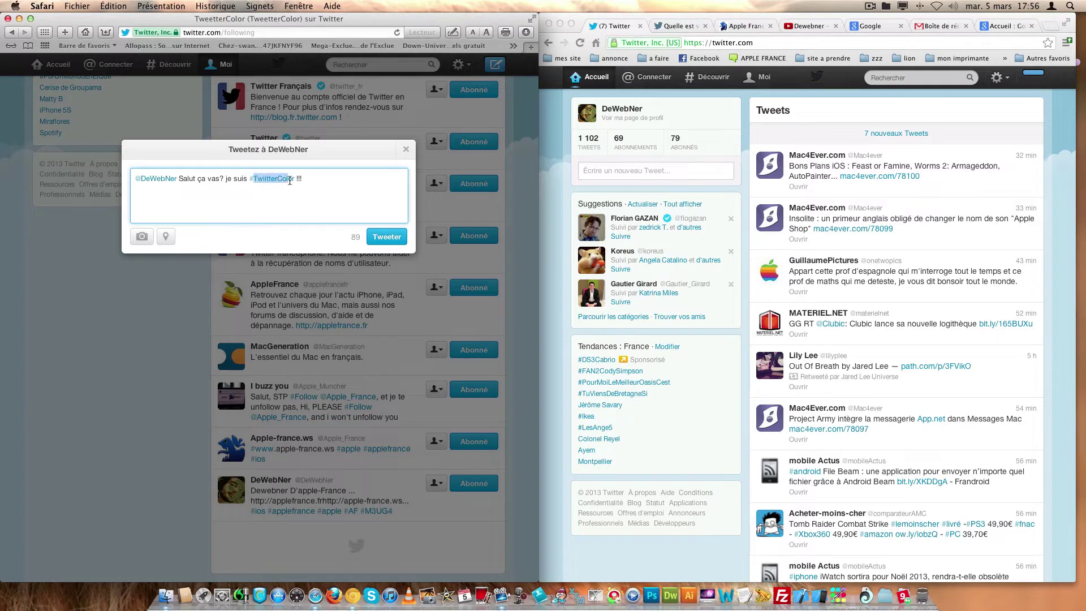
{"action": "left_click", "coordinate": [300, 202]}
{"action": "left_click", "coordinate": [392, 237]}
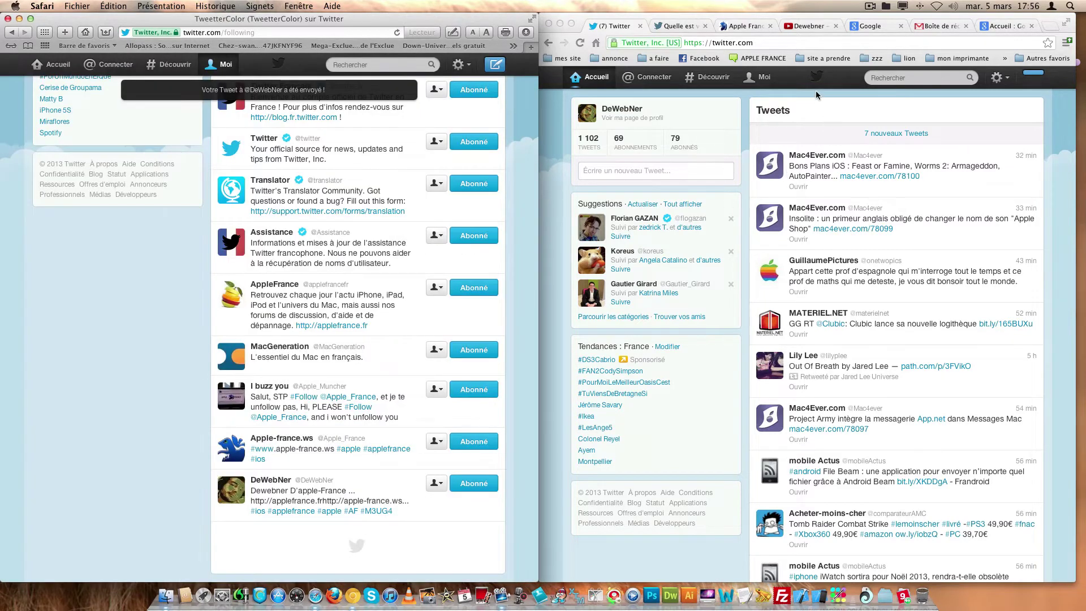
{"action": "left_click", "coordinate": [817, 96]}
- As DeWebNer, retweet and favourite TweetterColor's greeting from Connecter, then start a reply
{"action": "left_click", "coordinate": [834, 135]}
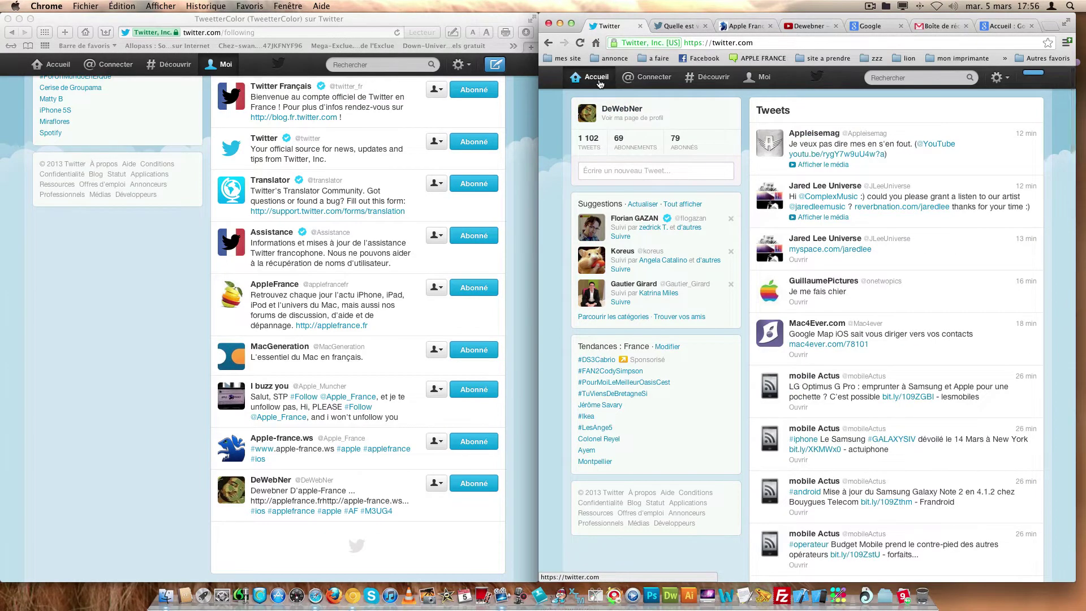
{"action": "left_click", "coordinate": [643, 85]}
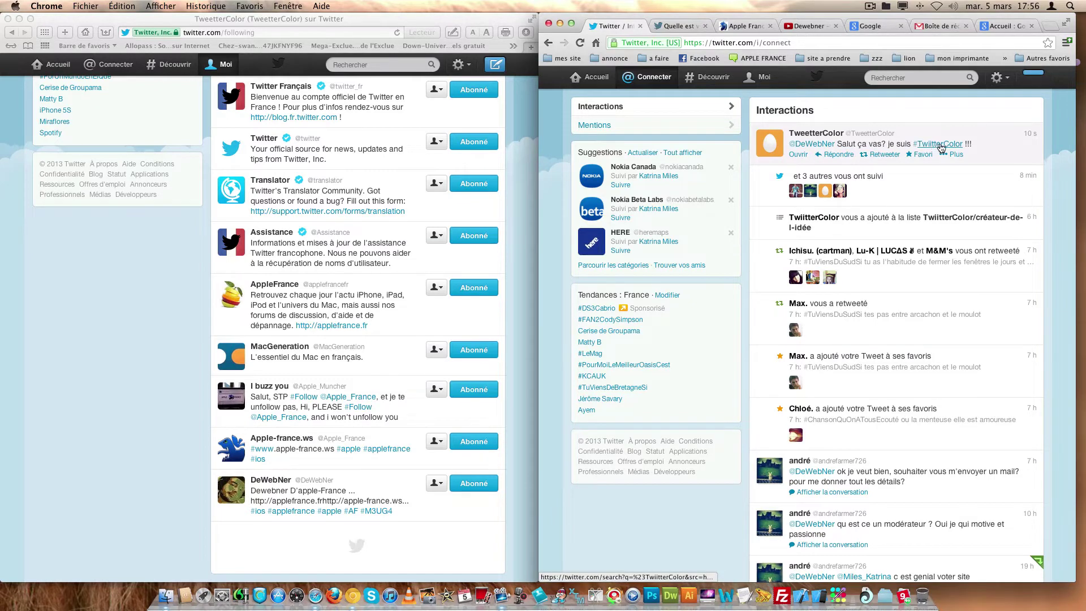
{"action": "left_click", "coordinate": [885, 156]}
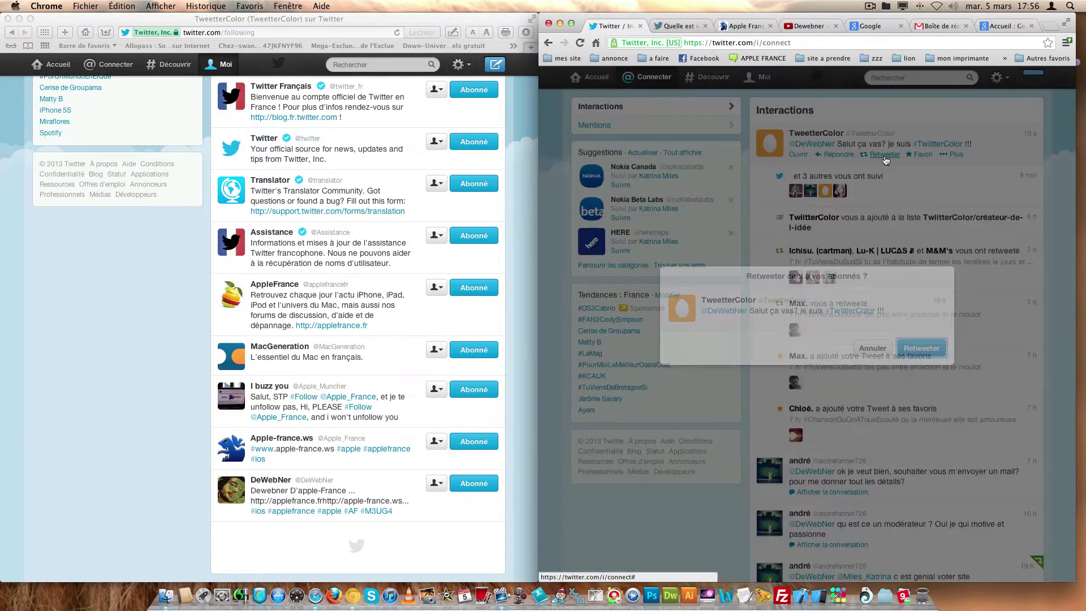
{"action": "left_click", "coordinate": [912, 348]}
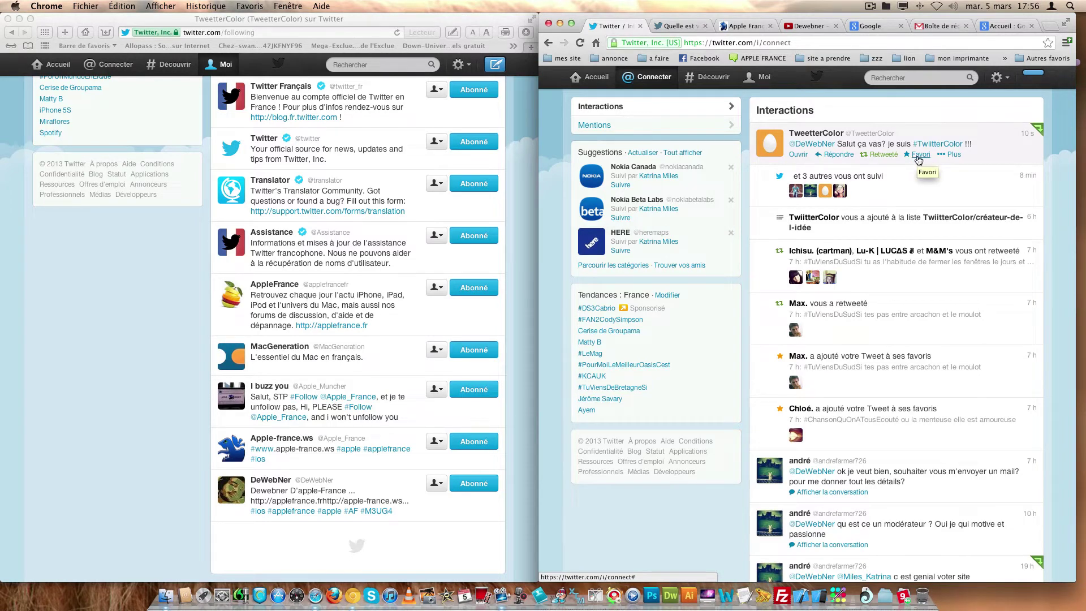
{"action": "left_click", "coordinate": [919, 156]}
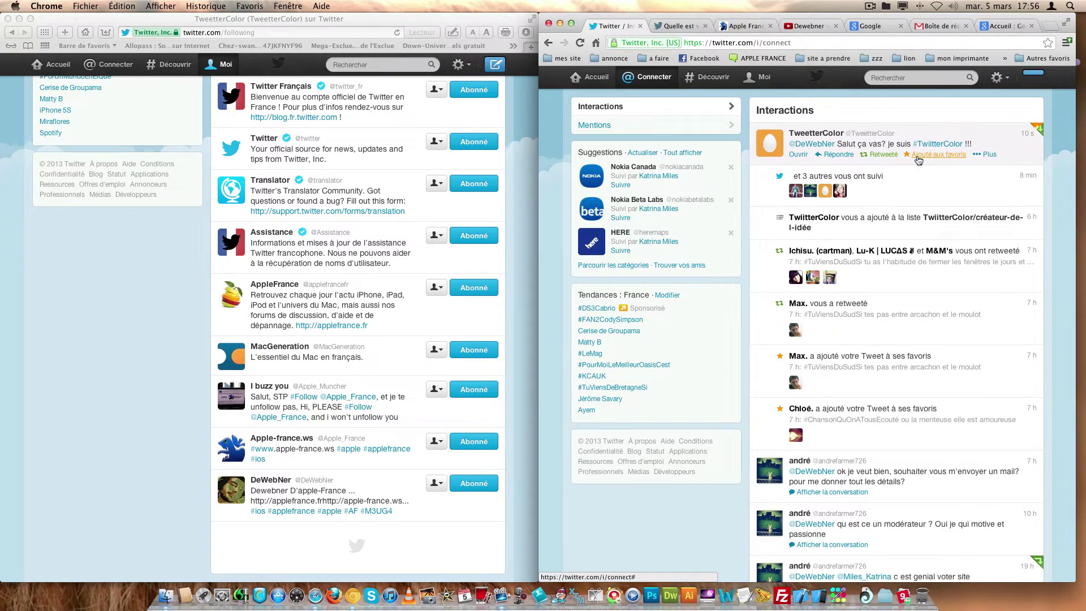
{"action": "left_click", "coordinate": [839, 155]}
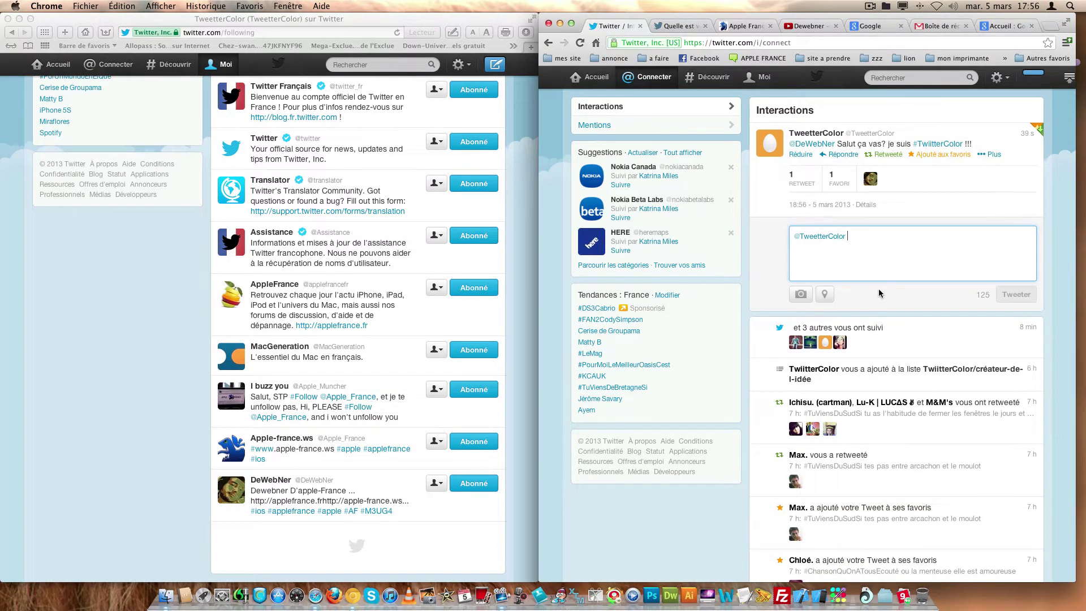
{"action": "type", "text": "Ah"}
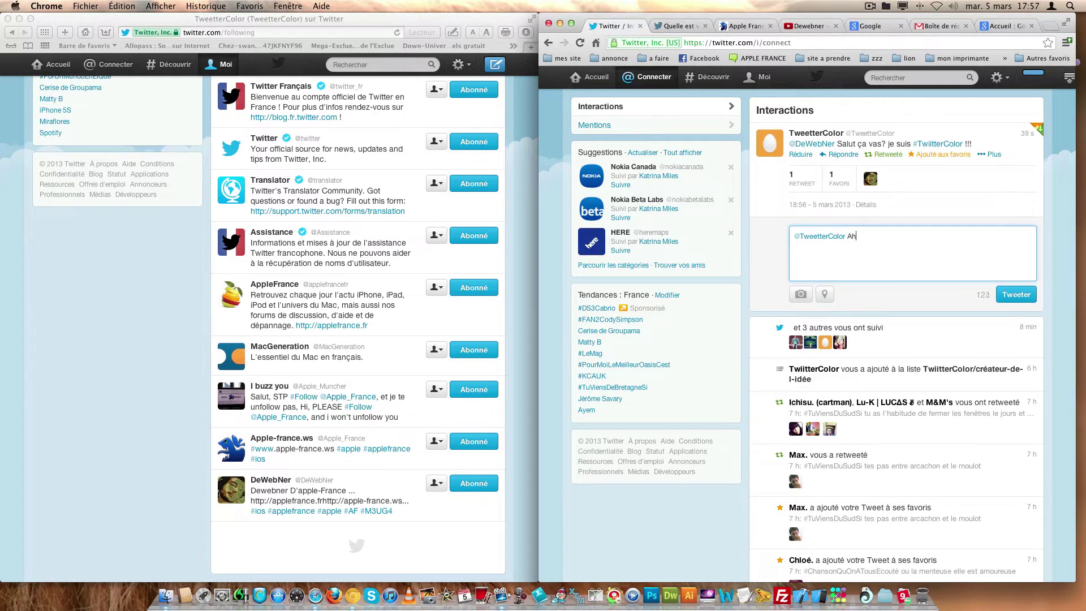
{"action": "type", "text": " ouai ça c'est cool !!!!"}
{"action": "left_click", "coordinate": [1012, 295]}
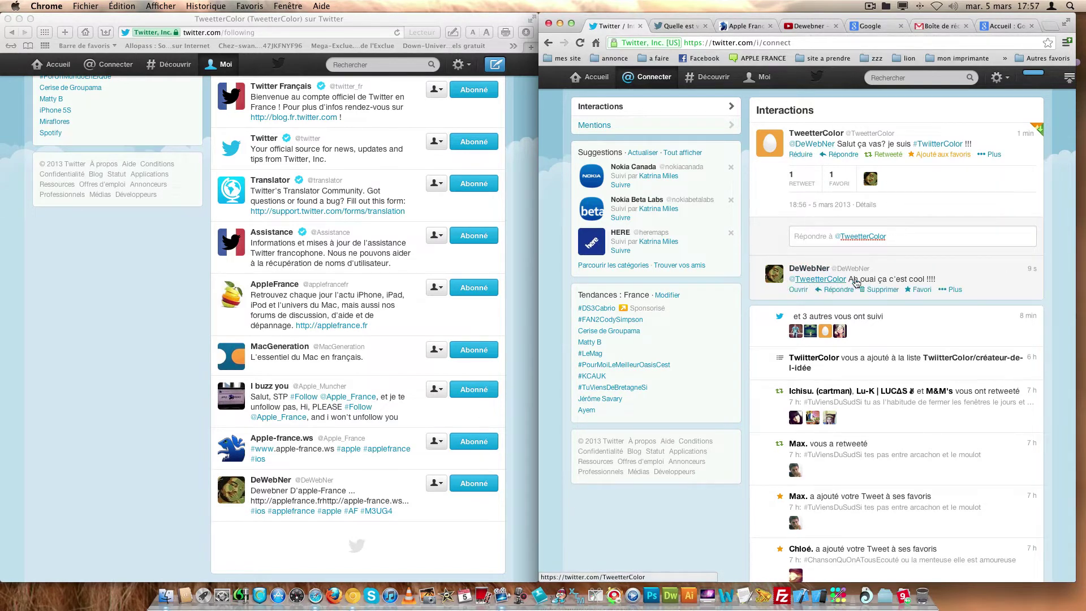
{"action": "left_click", "coordinate": [113, 246]}
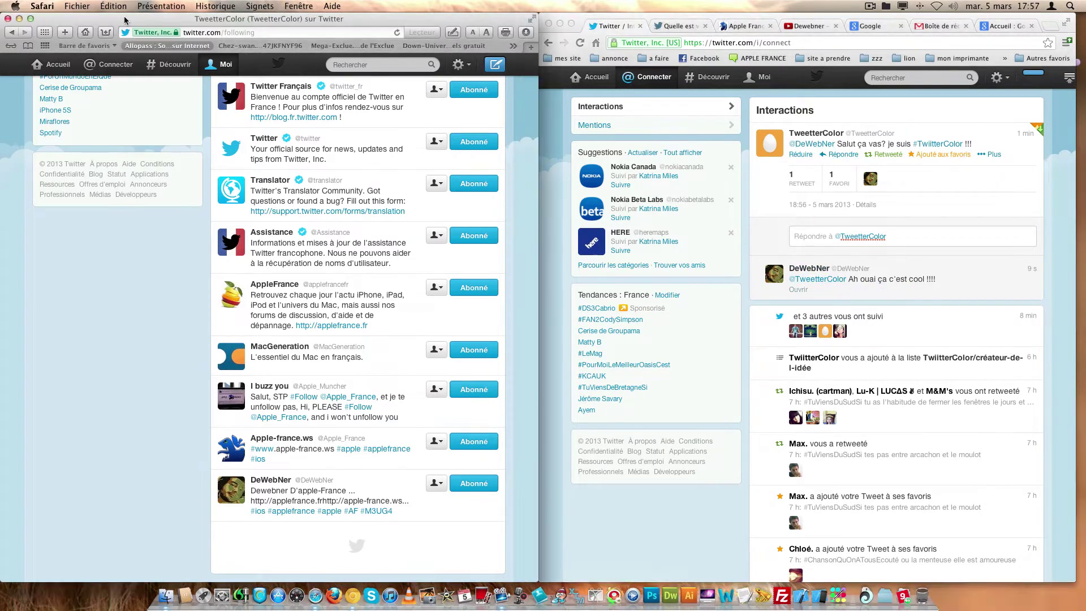
{"action": "left_click", "coordinate": [109, 67]}
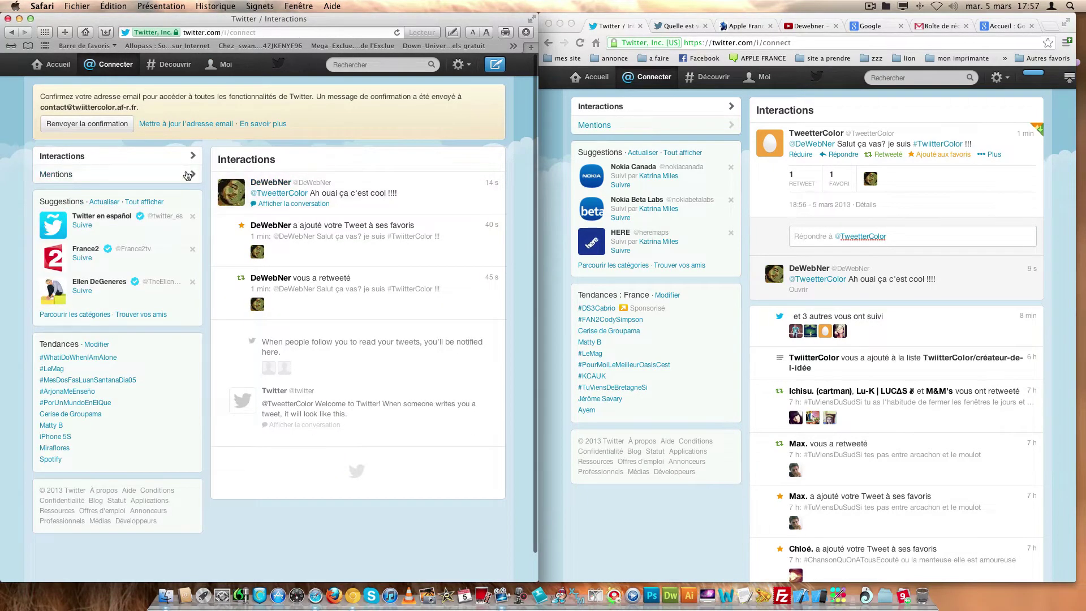
{"action": "left_click", "coordinate": [289, 204]}
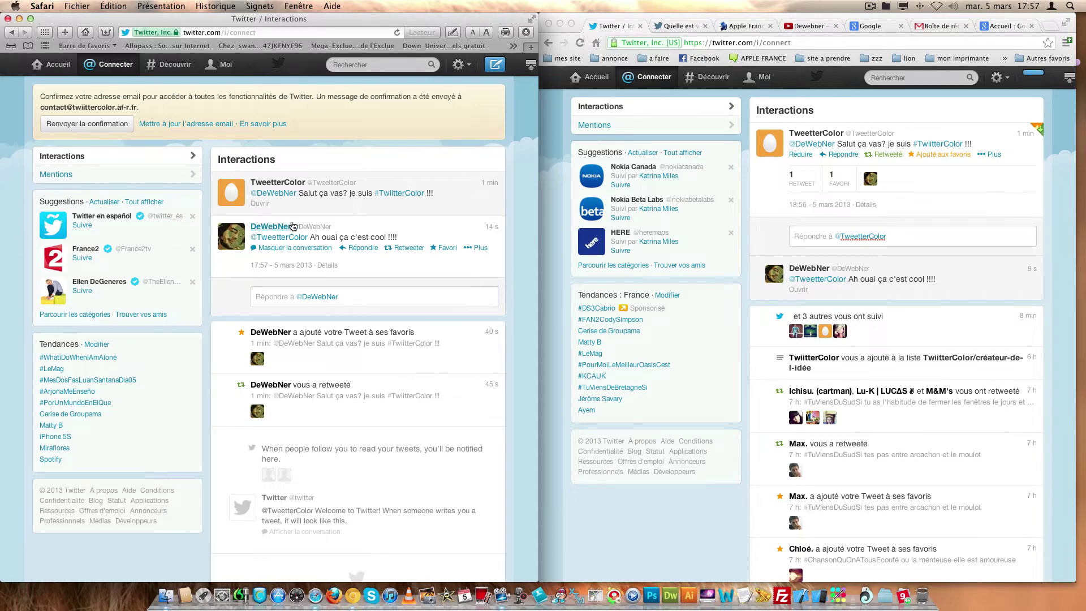
{"action": "left_click", "coordinate": [388, 292]}
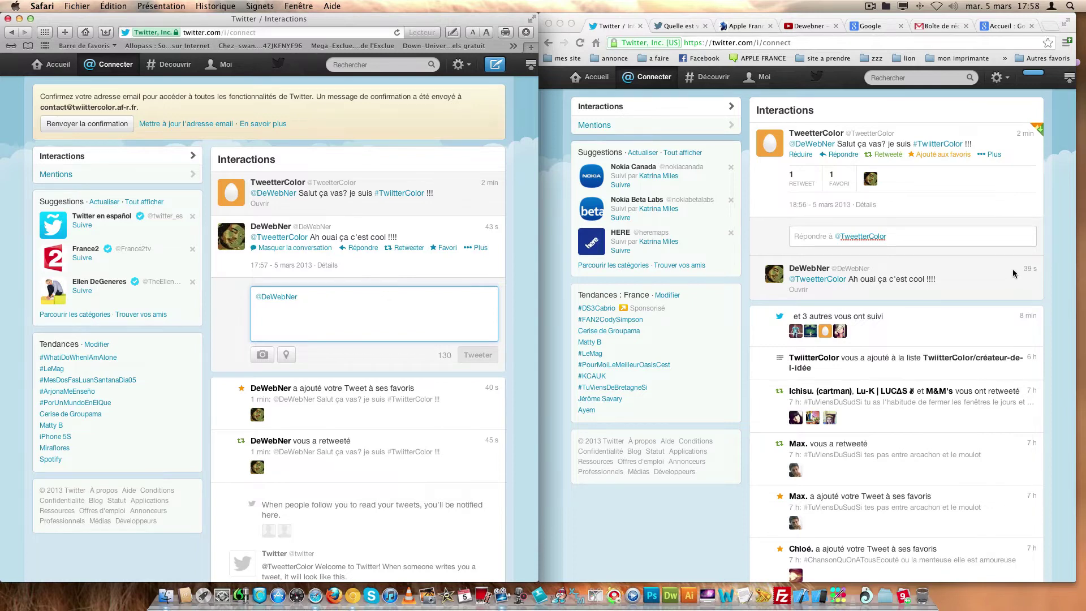
{"action": "left_click", "coordinate": [870, 258]}
- From DeWebNer's account, open TweetterColor's profile summary and follow TweetterColor
{"action": "left_click", "coordinate": [821, 269]}
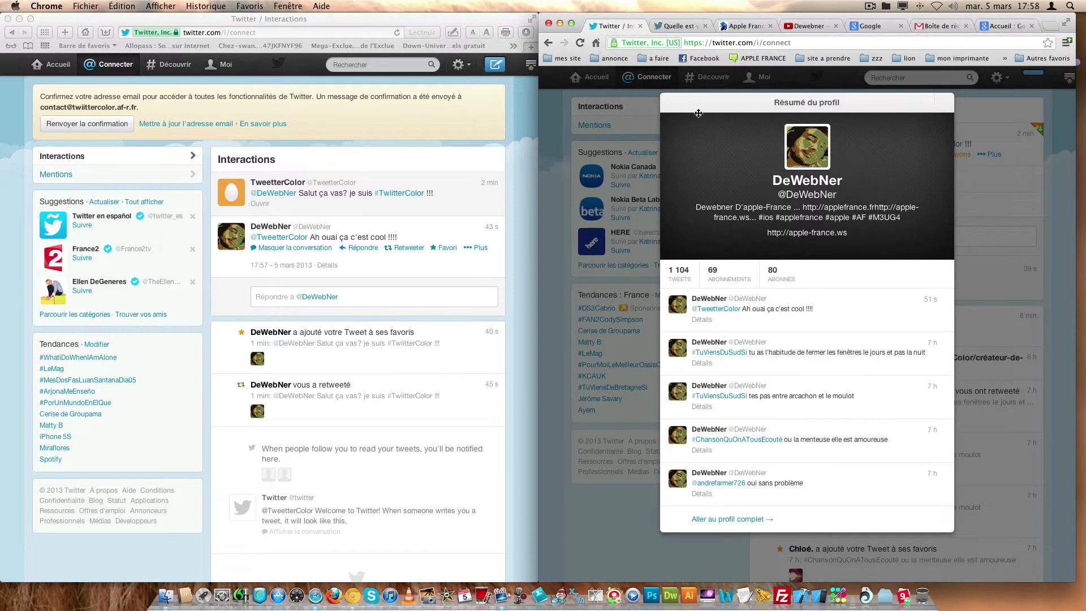
{"action": "left_click", "coordinate": [610, 189]}
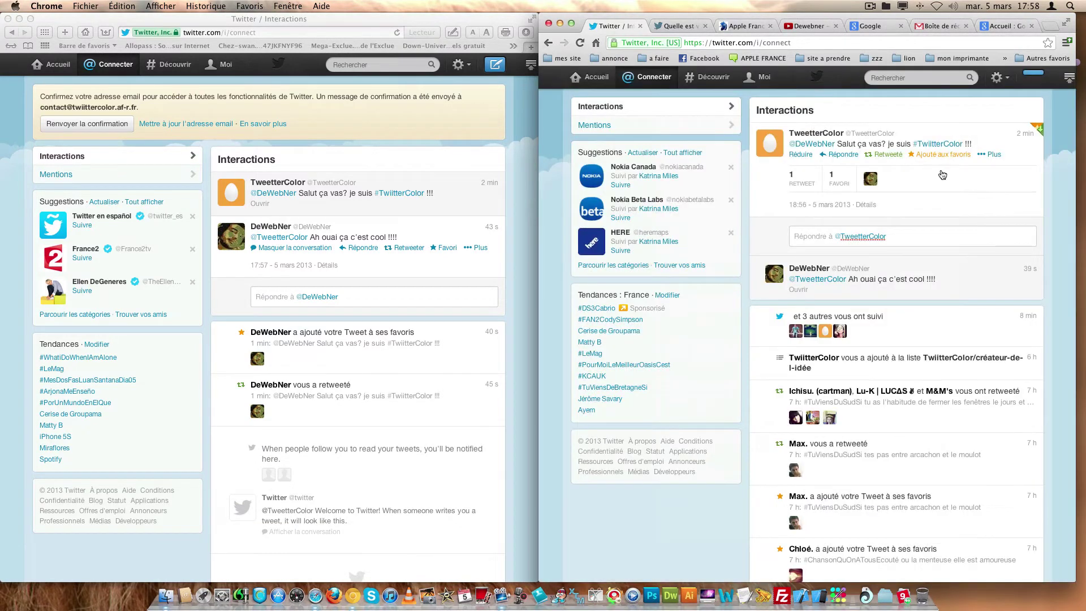
{"action": "left_click", "coordinate": [830, 136]}
{"action": "left_click", "coordinate": [917, 268]}
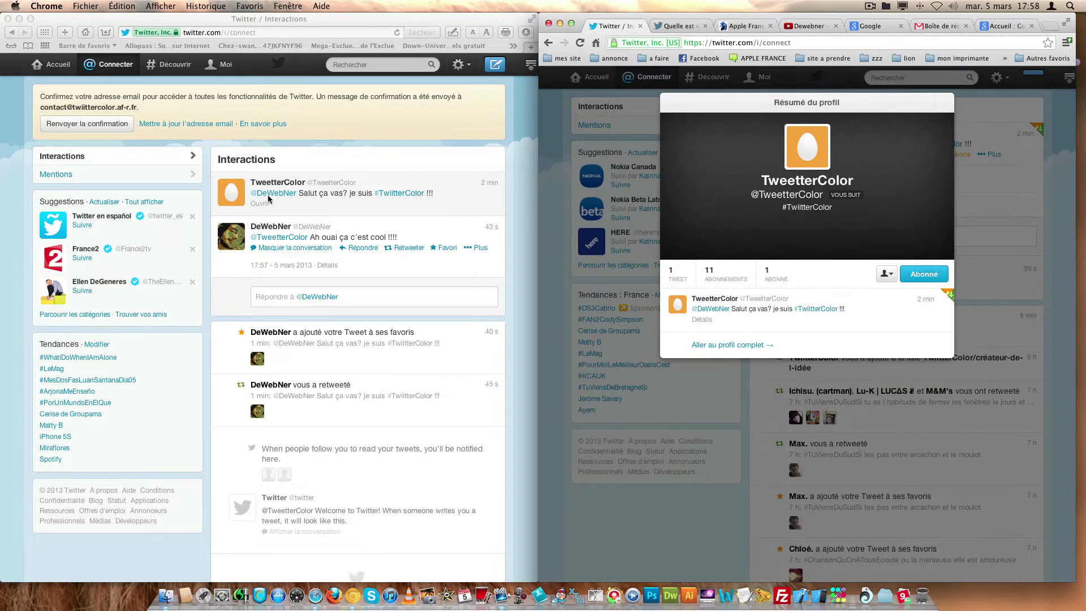
- In TweetterColor's window, view and close DeWebNer's profile summary, then return to the home timeline
{"action": "left_click", "coordinate": [266, 228]}
{"action": "left_click", "coordinate": [266, 228]}
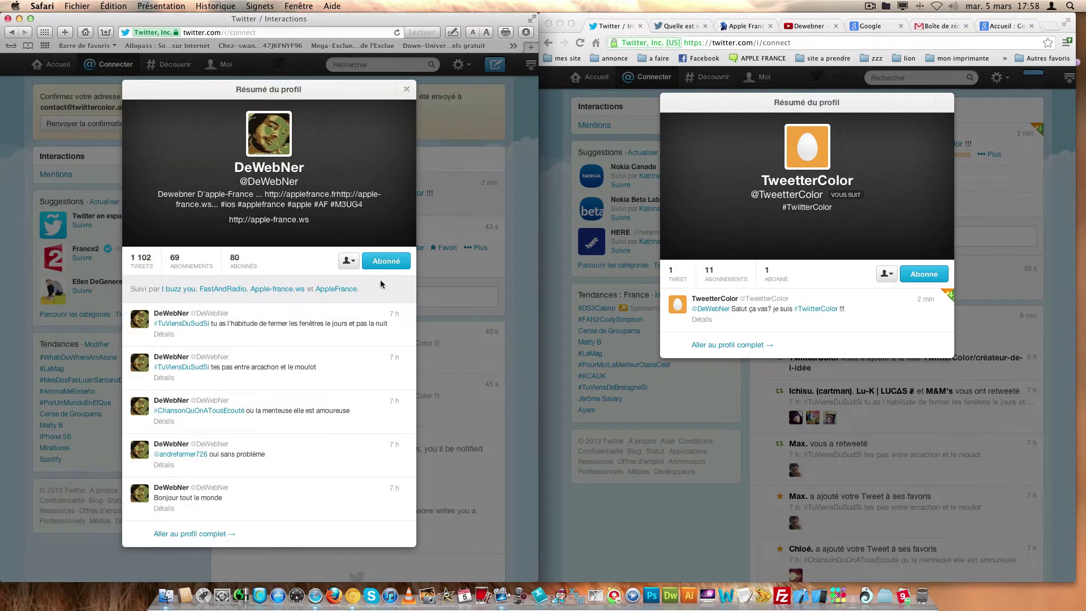
{"action": "left_click", "coordinate": [347, 261]}
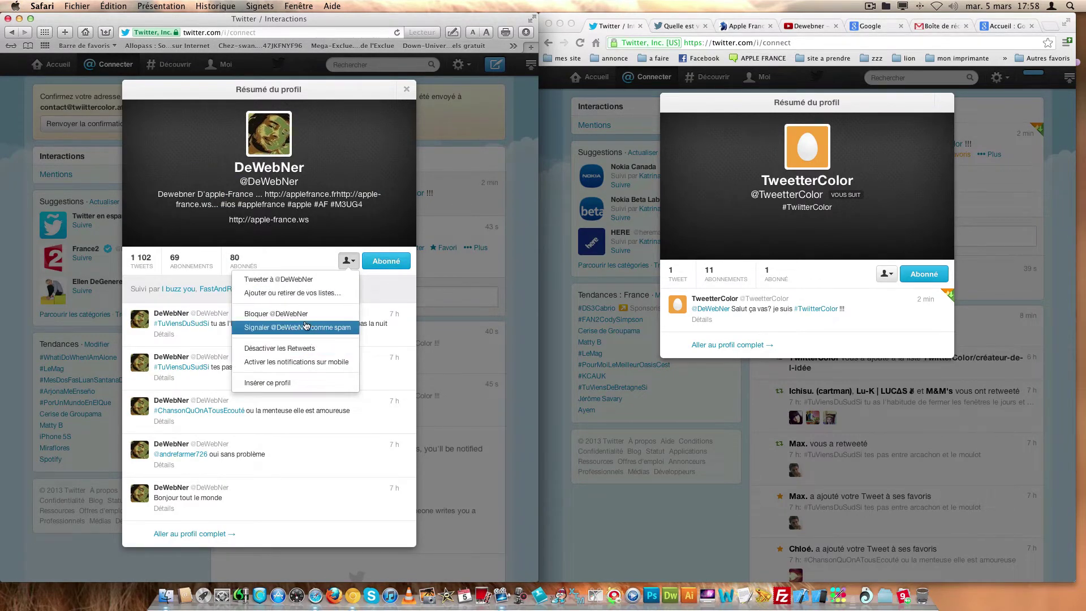
{"action": "left_click", "coordinate": [435, 295]}
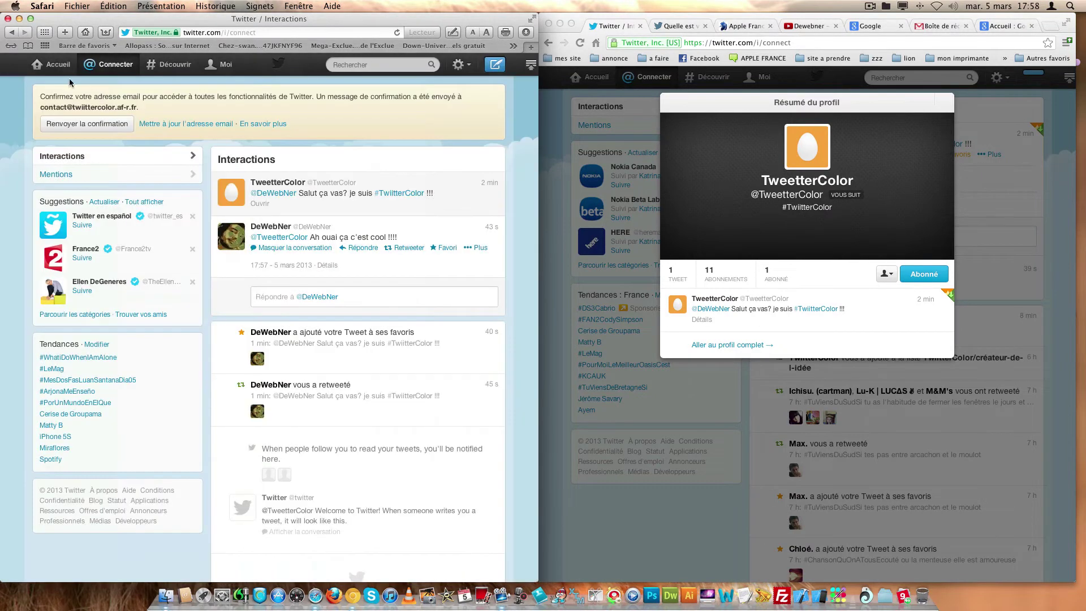
{"action": "left_click", "coordinate": [49, 67]}
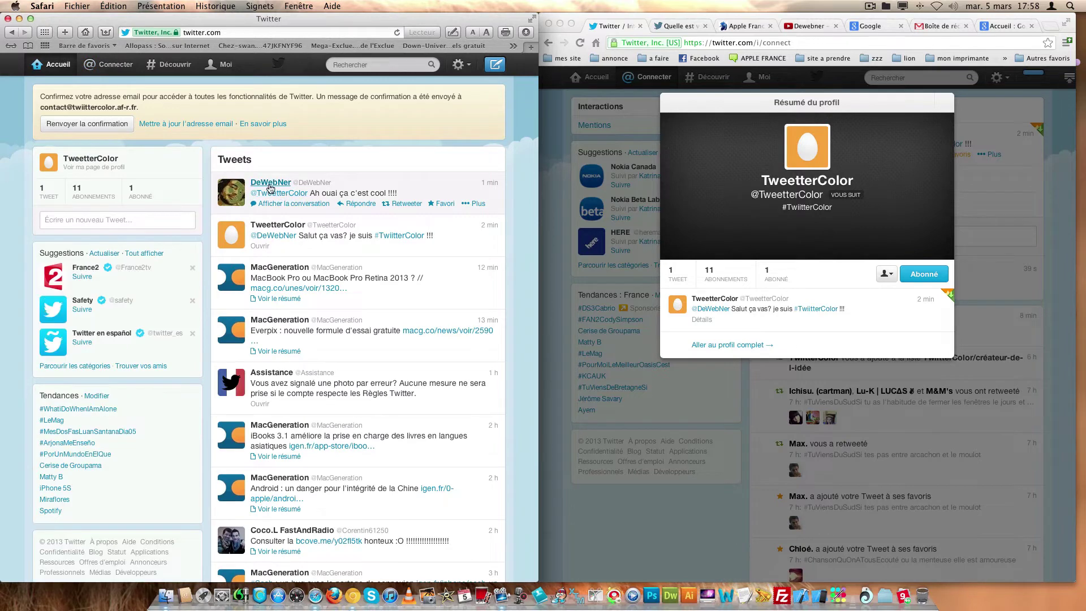
{"action": "left_click", "coordinate": [279, 185]}
{"action": "left_click", "coordinate": [347, 261]}
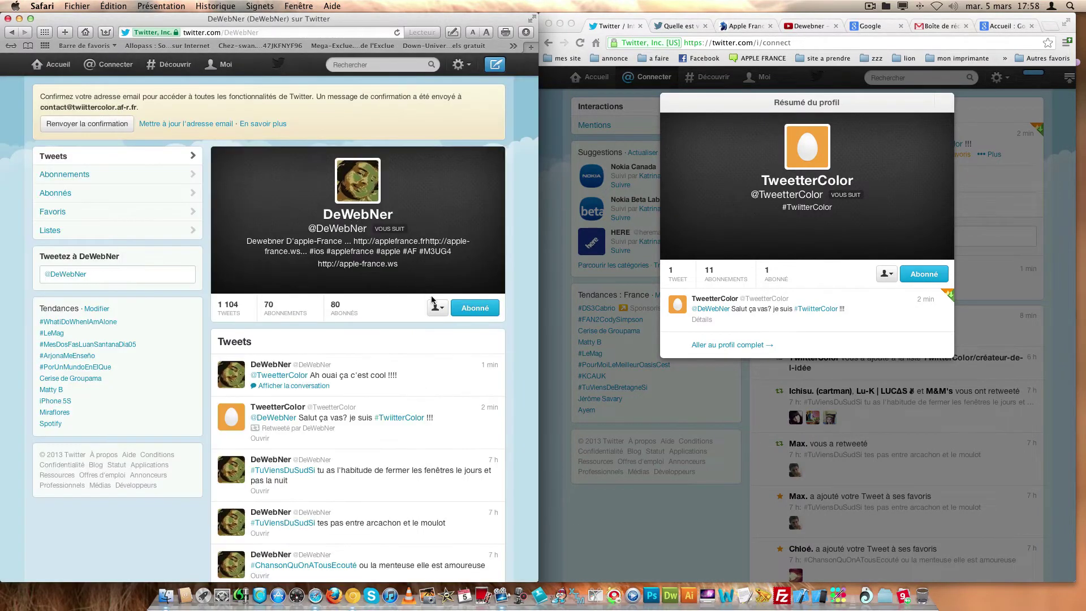
{"action": "left_click", "coordinate": [434, 308]}
{"action": "left_click", "coordinate": [399, 341]}
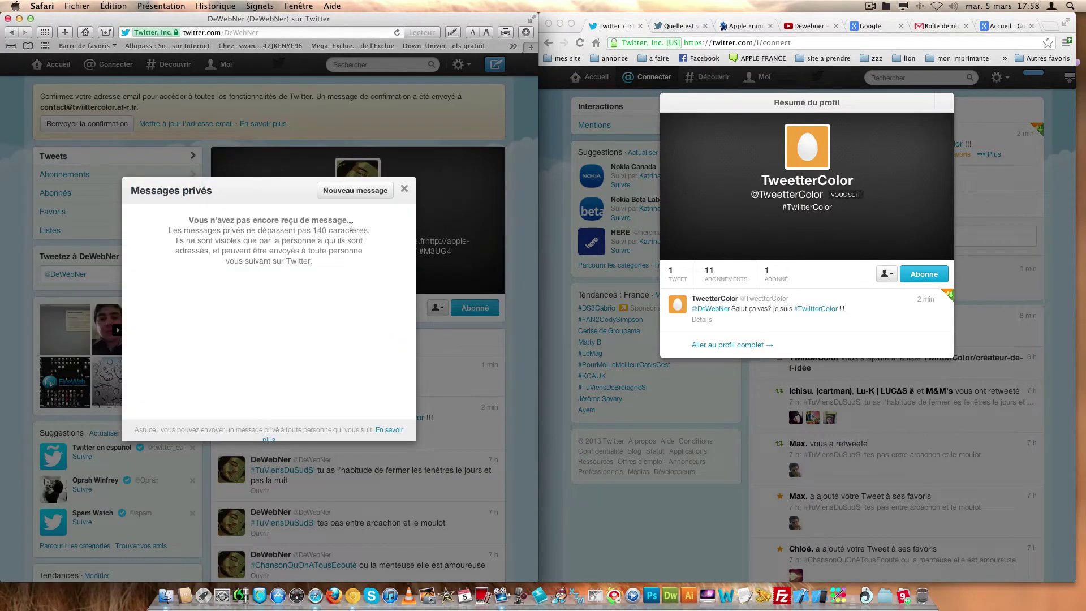
{"action": "left_click", "coordinate": [353, 191]}
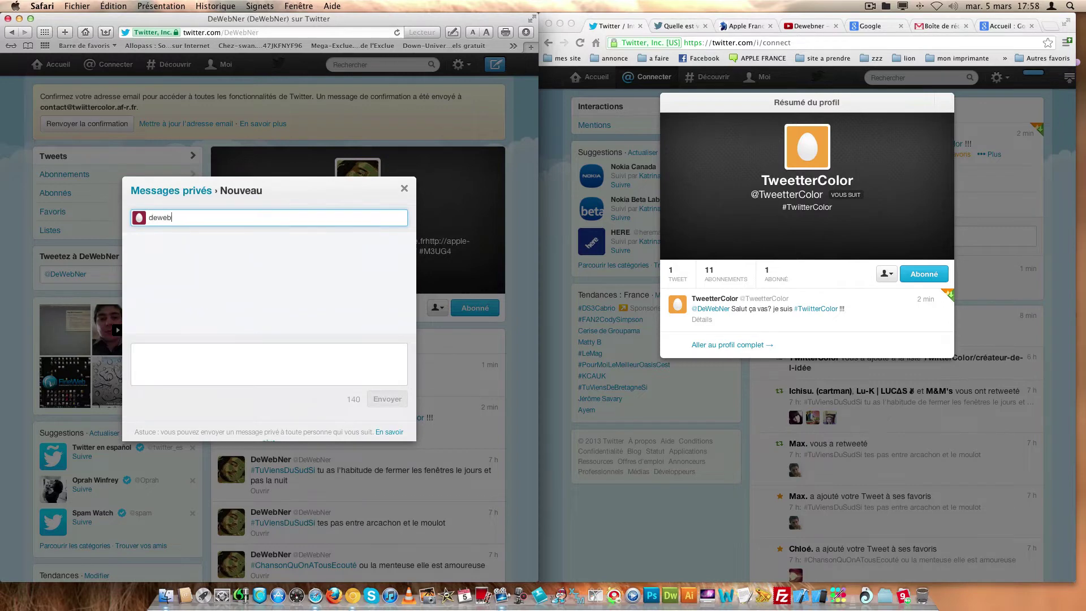
{"action": "type", "text": "dewebner"}
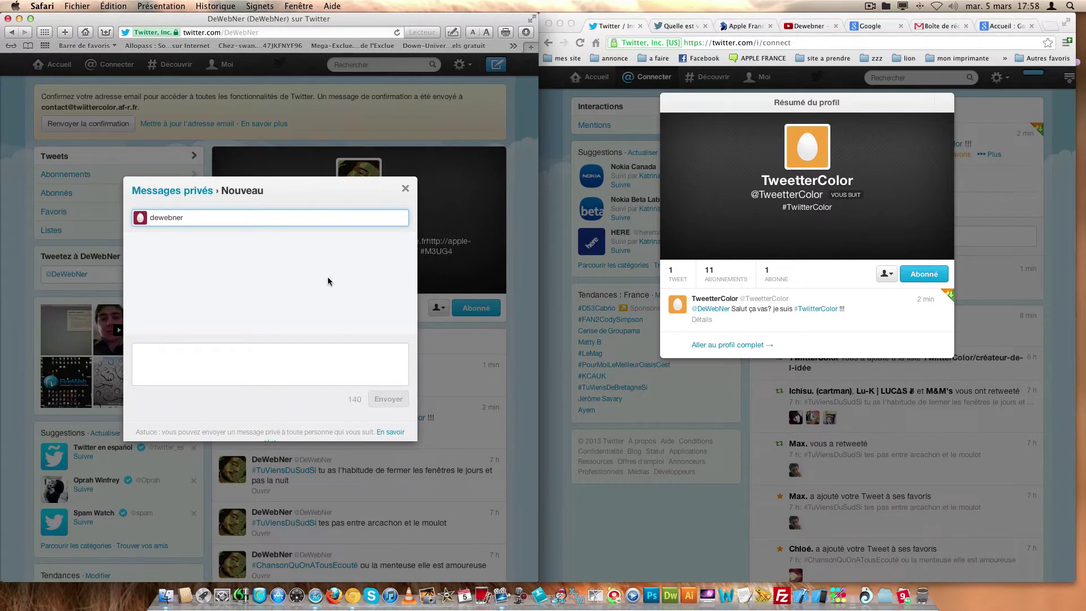
{"action": "left_click", "coordinate": [256, 219]}
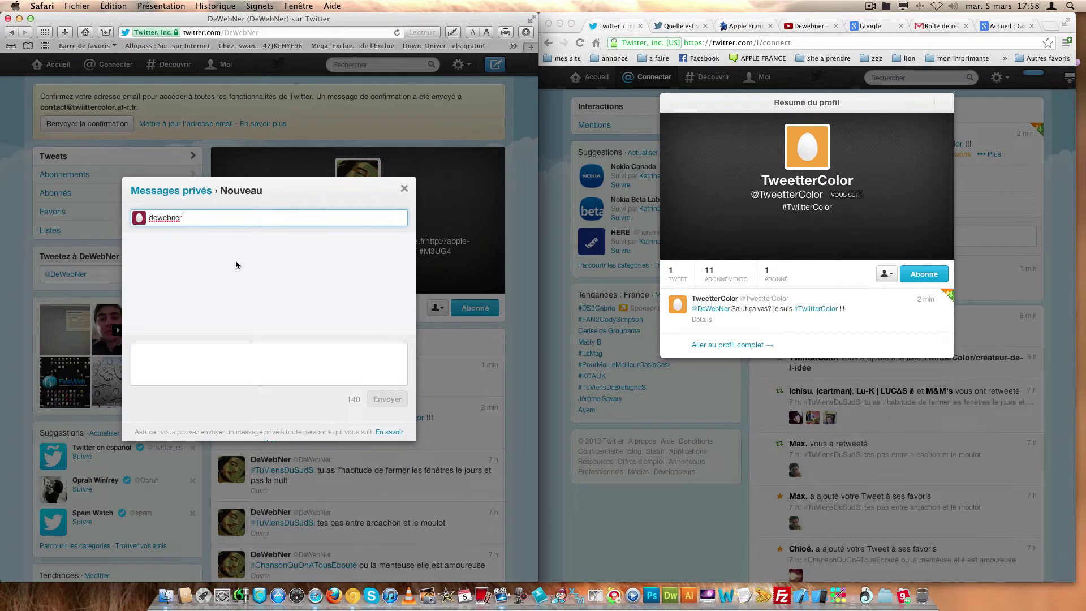
{"action": "left_click", "coordinate": [218, 357]}
{"action": "type", "text": "salu"}
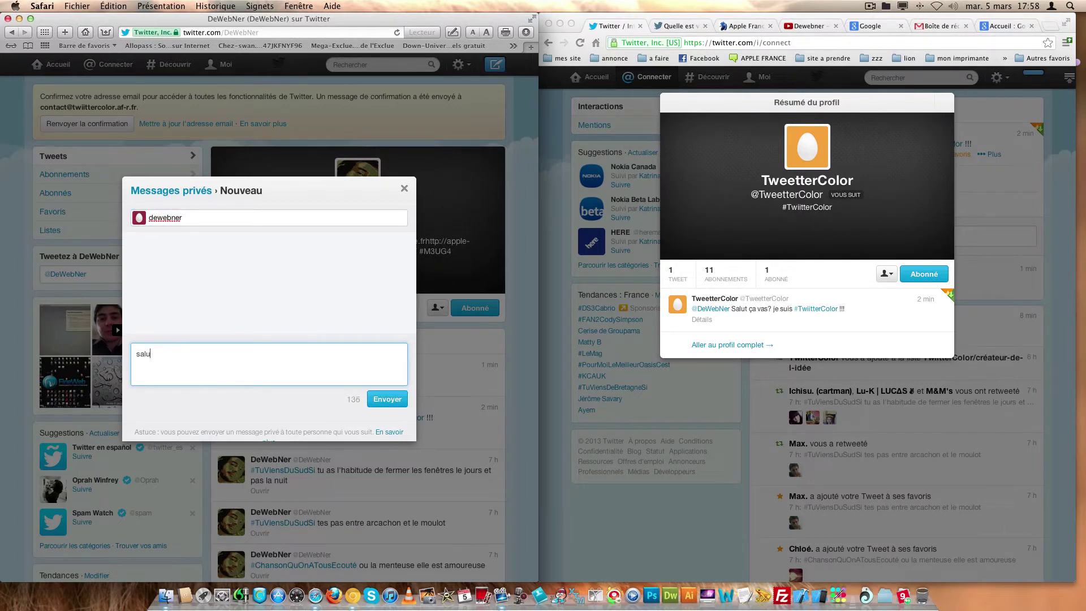
{"action": "key", "text": "BackSpace"}
{"action": "key", "text": "BackSpace"}
{"action": "key", "text": "BackSpace"}
{"action": "type", "text": "re"}
{"action": "left_click", "coordinate": [379, 399]}
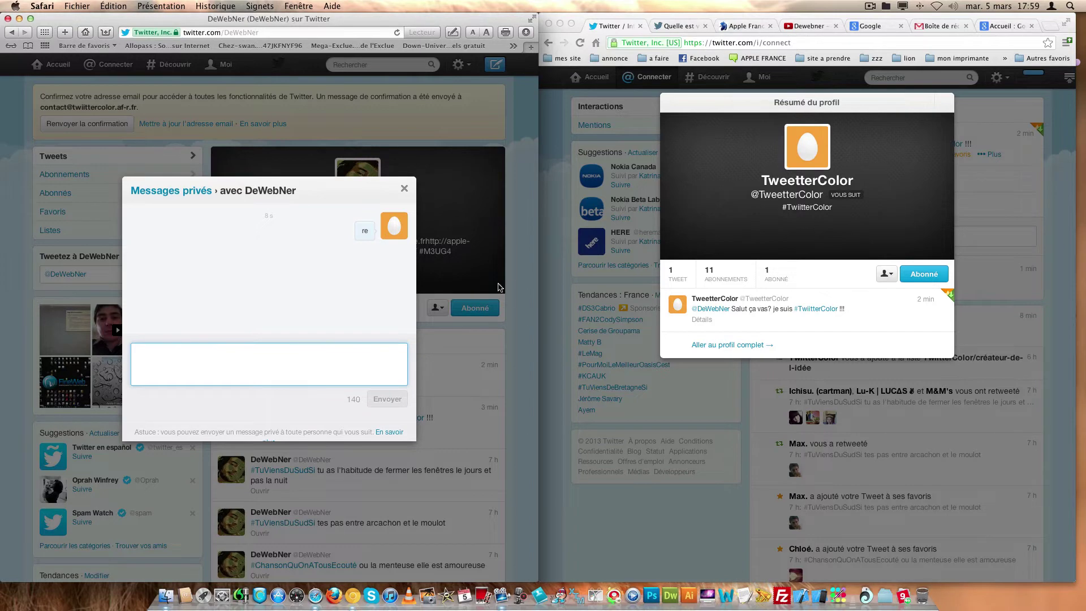
- In DeWebNer's window, close TweetterColor's profile summary
{"action": "left_click", "coordinate": [499, 286]}
{"action": "left_click", "coordinate": [767, 308]}
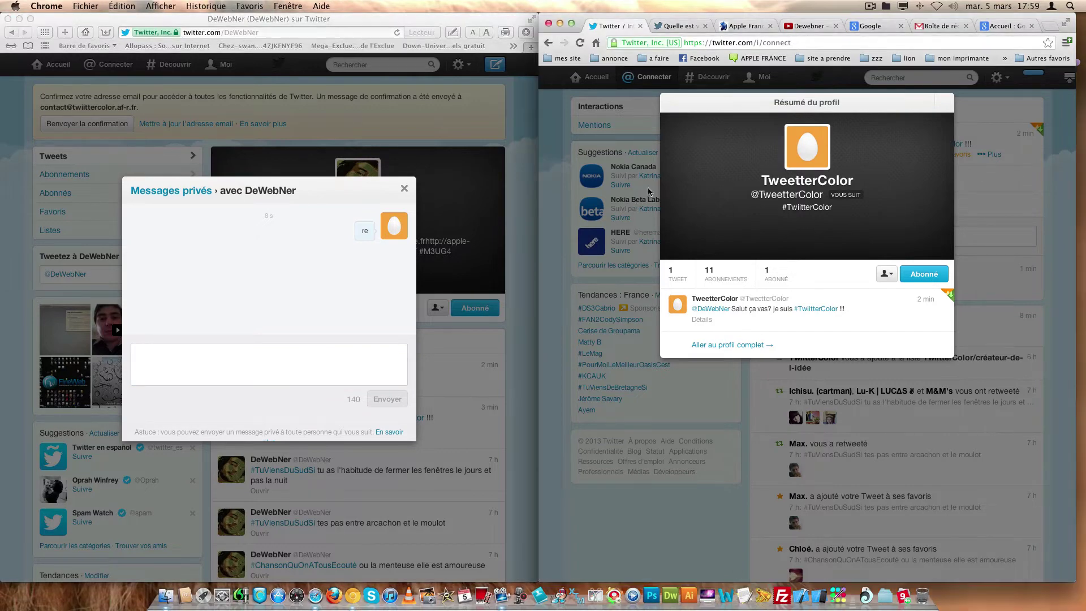
{"action": "key", "text": "Escape"}
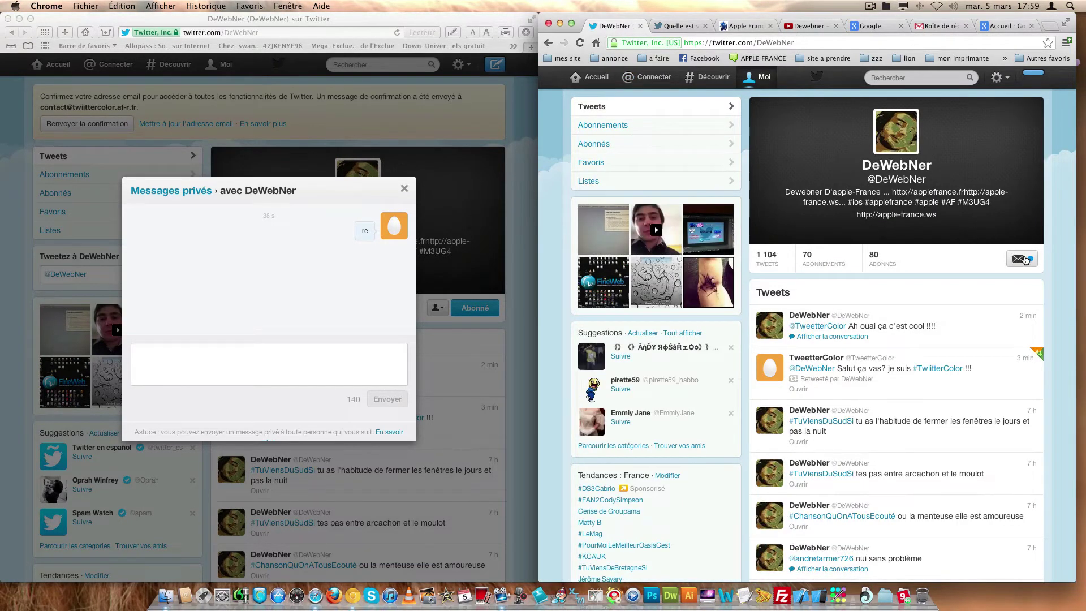
- As DeWebNer, open and close the private conversation with TweetterColor
{"action": "left_click", "coordinate": [1017, 260]}
{"action": "left_click", "coordinate": [823, 235]}
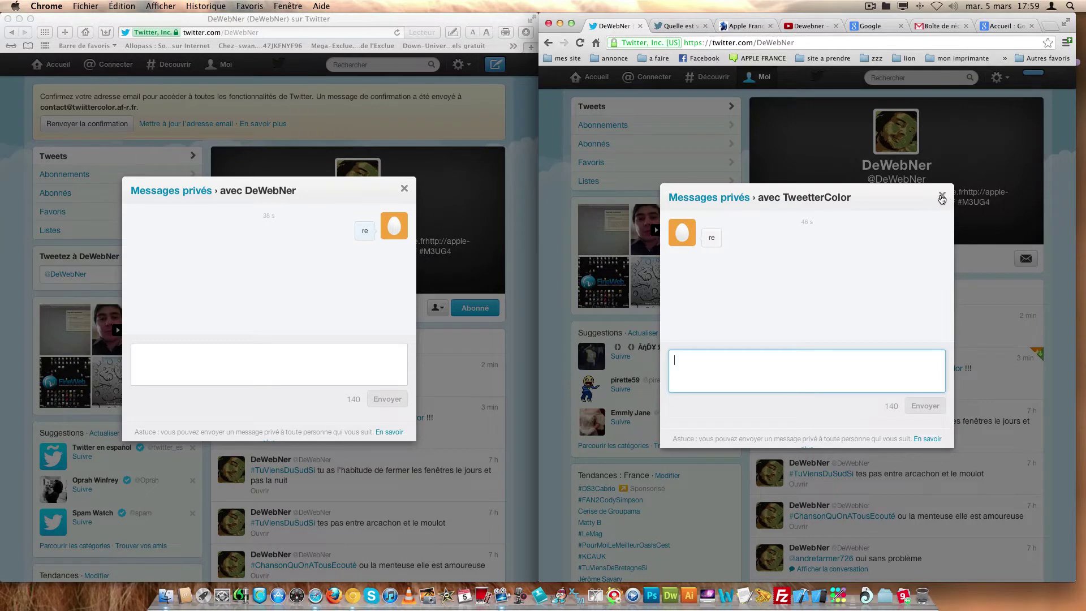
{"action": "left_click", "coordinate": [941, 196]}
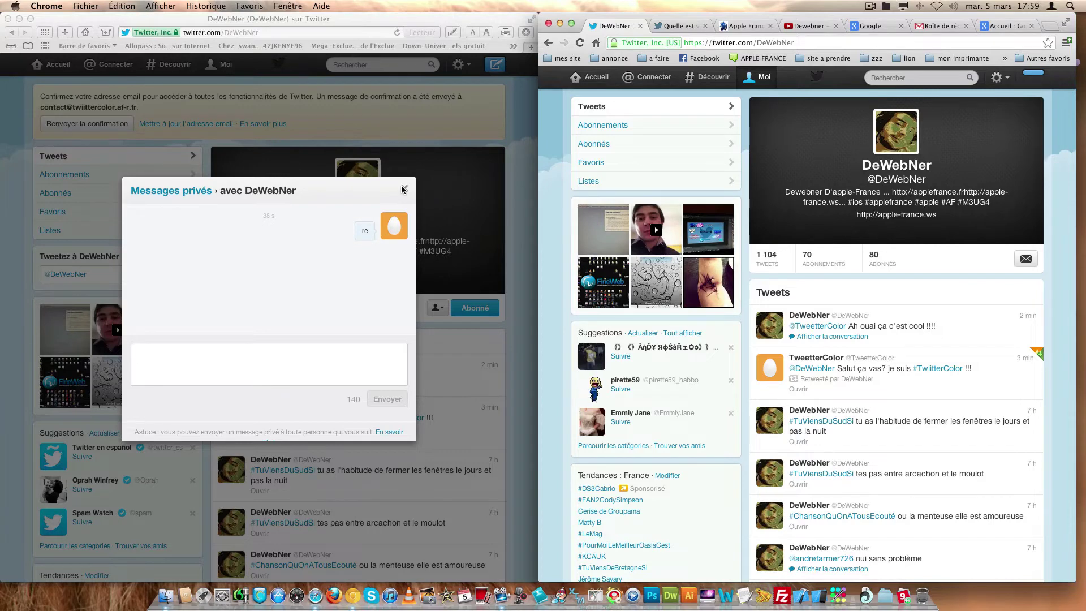
- In TweetterColor's window, close the messages, click the 'Tweetez à' box and return home
{"action": "left_click", "coordinate": [404, 189]}
{"action": "left_click", "coordinate": [405, 189]}
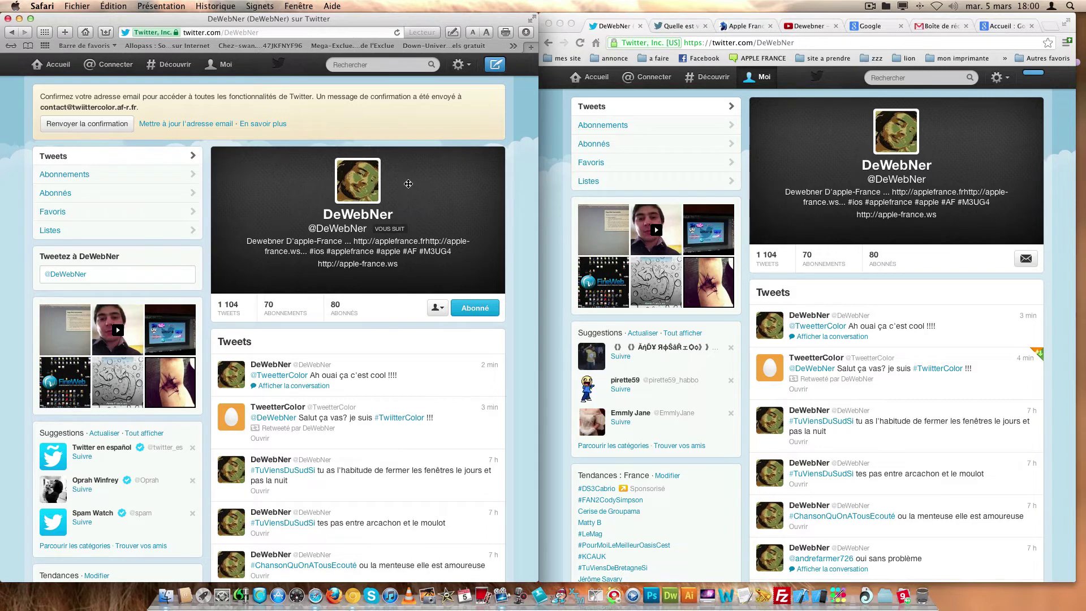
{"action": "left_click", "coordinate": [147, 277]}
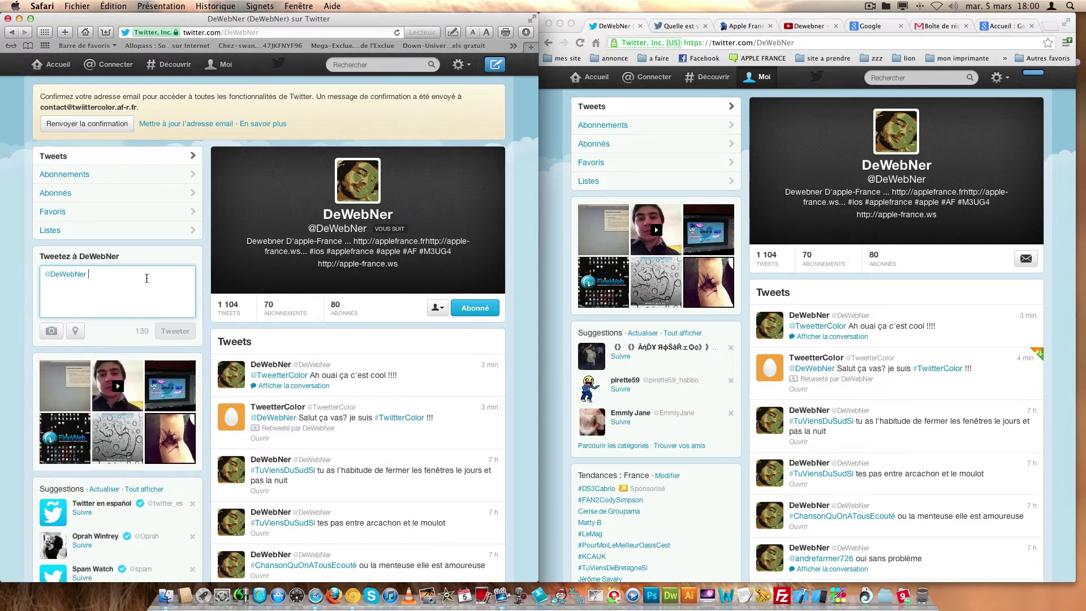
{"action": "left_click", "coordinate": [56, 64]}
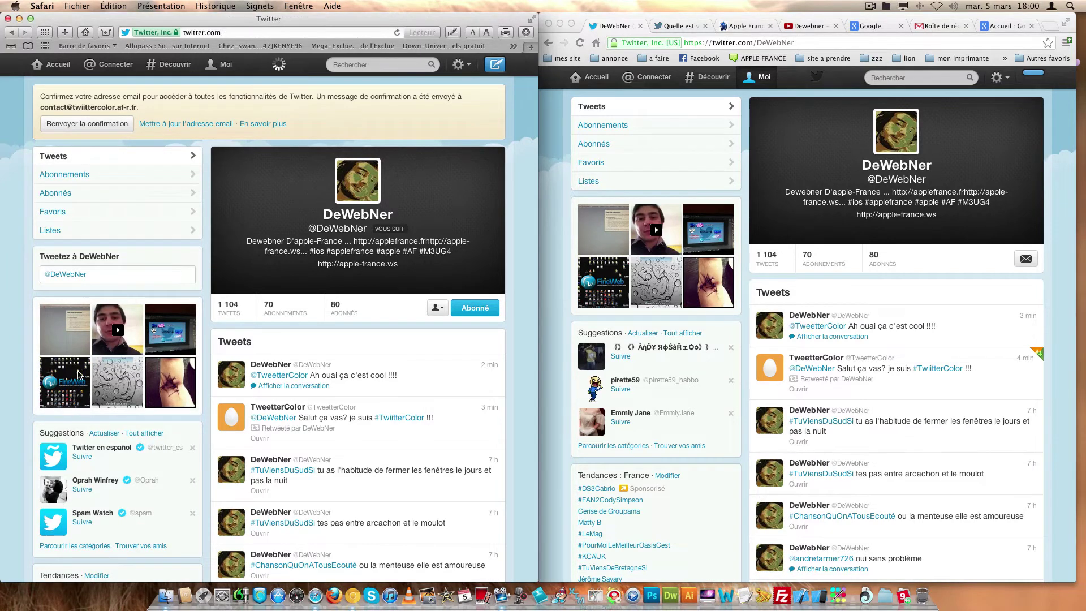
- Start a new tweet and attach Votre couleur twitter.png from the Bureau > mesdossier folder
{"action": "left_click", "coordinate": [124, 222]}
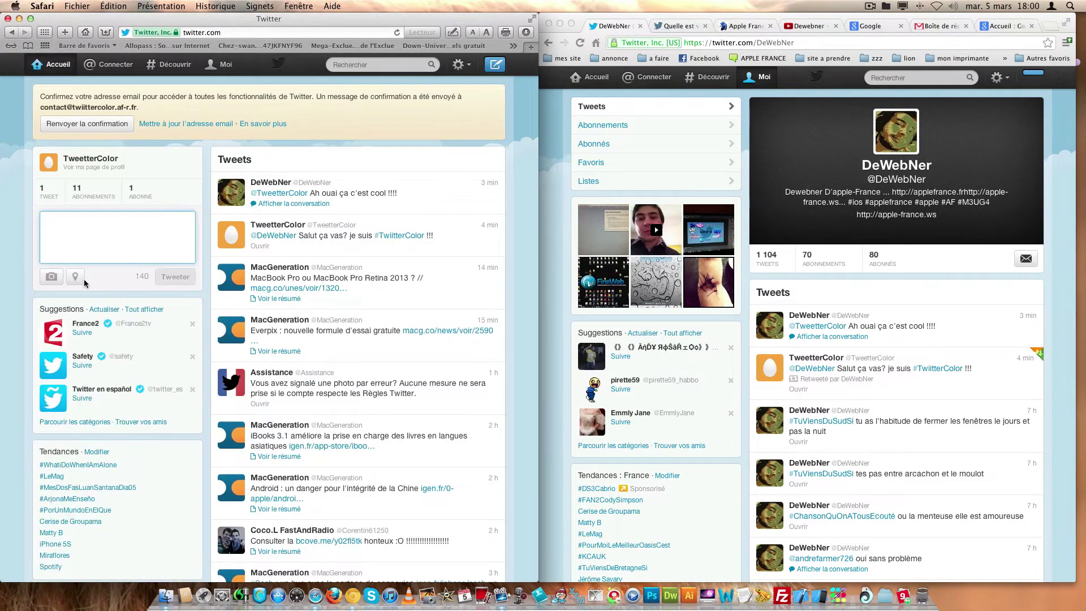
{"action": "left_click", "coordinate": [51, 276]}
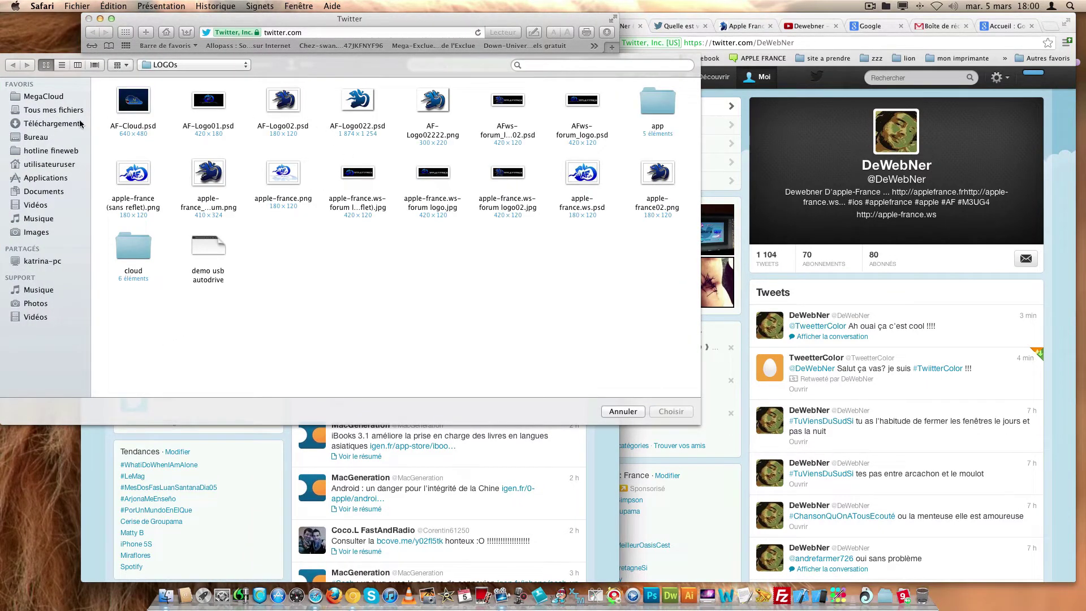
{"action": "left_click", "coordinate": [35, 138]}
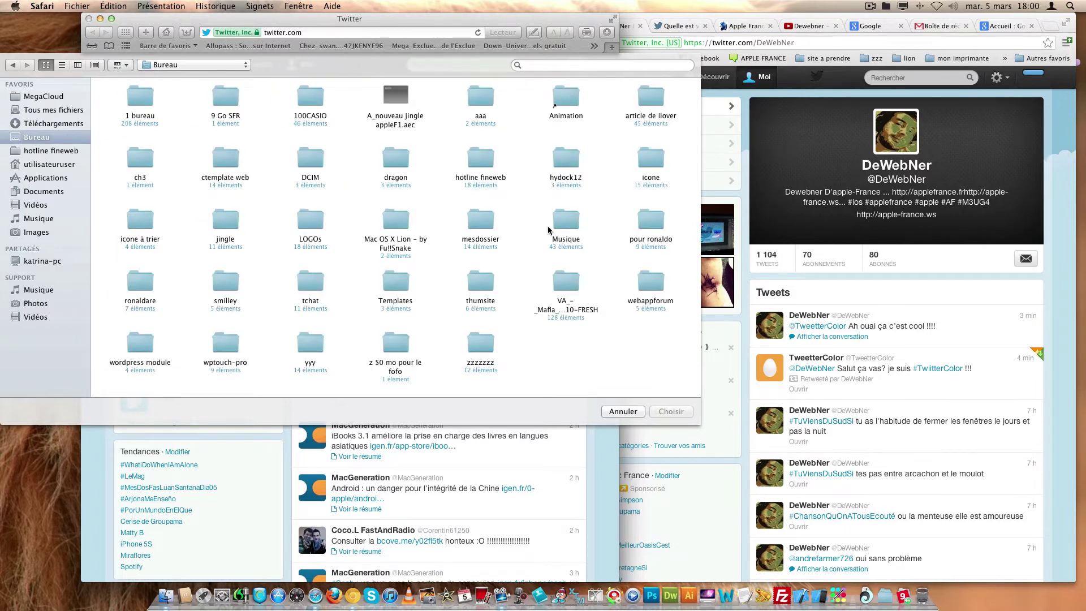
{"action": "double_click", "coordinate": [480, 226]}
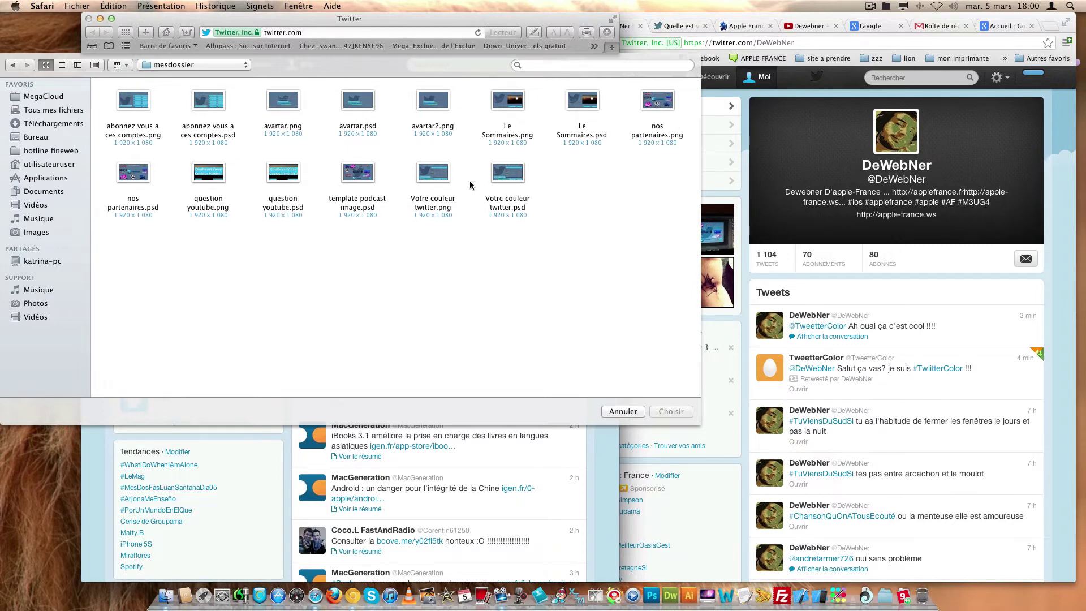
{"action": "left_click", "coordinate": [440, 178]}
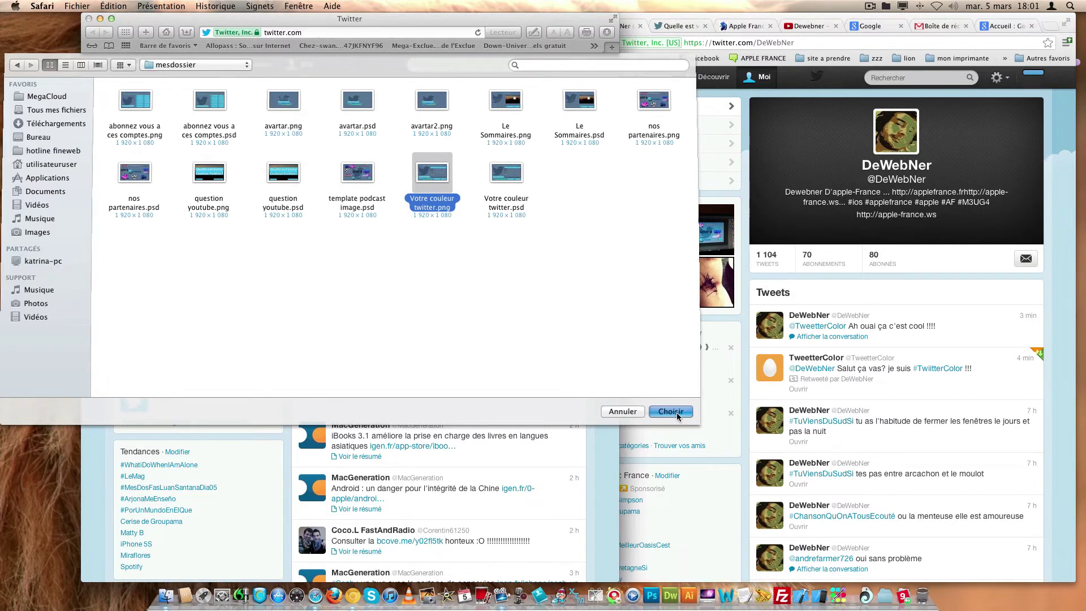
{"action": "left_click", "coordinate": [679, 417]}
- Write the tweet text 'Quelle est votre couleur sur Twitter? #TwiitterColor'
{"action": "left_click", "coordinate": [107, 229]}
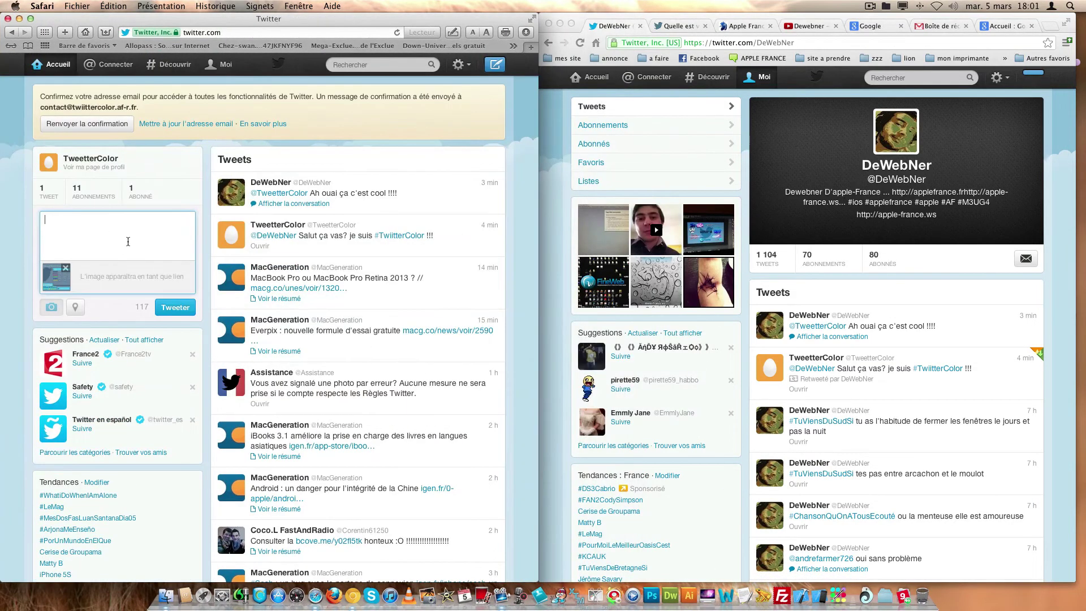
{"action": "type", "text": "Quelle est votre"}
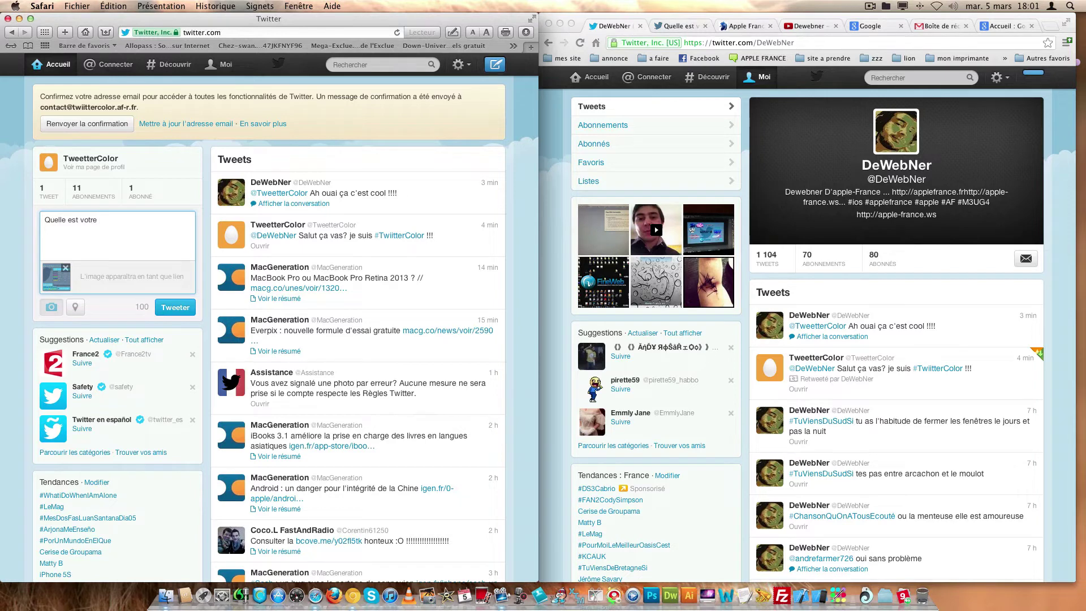
{"action": "type", "text": " couleur sur Twitter?"}
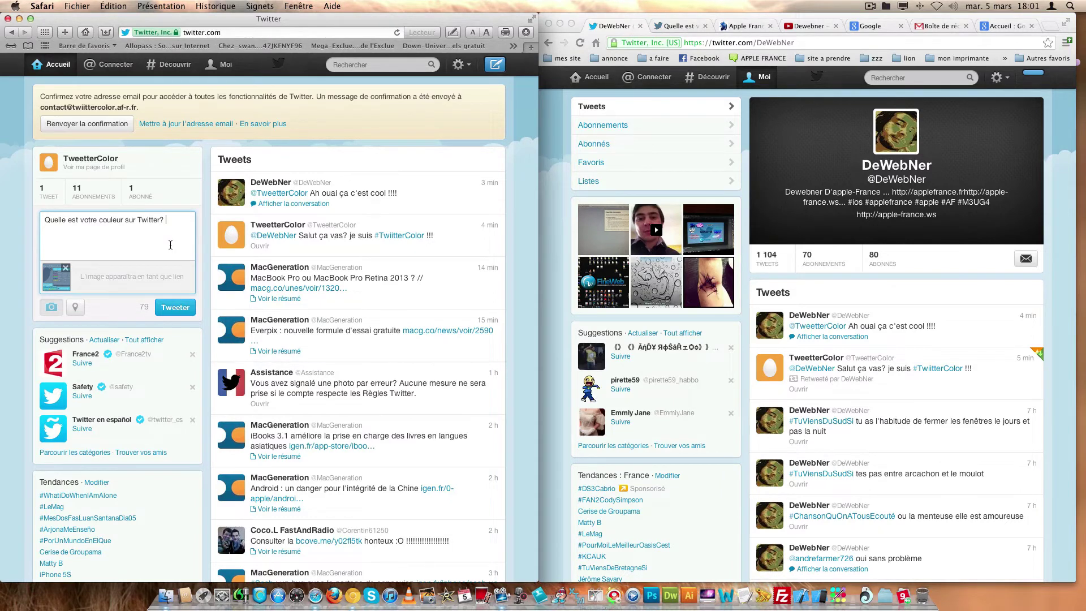
{"action": "type", "text": "#TwiitterColor"}
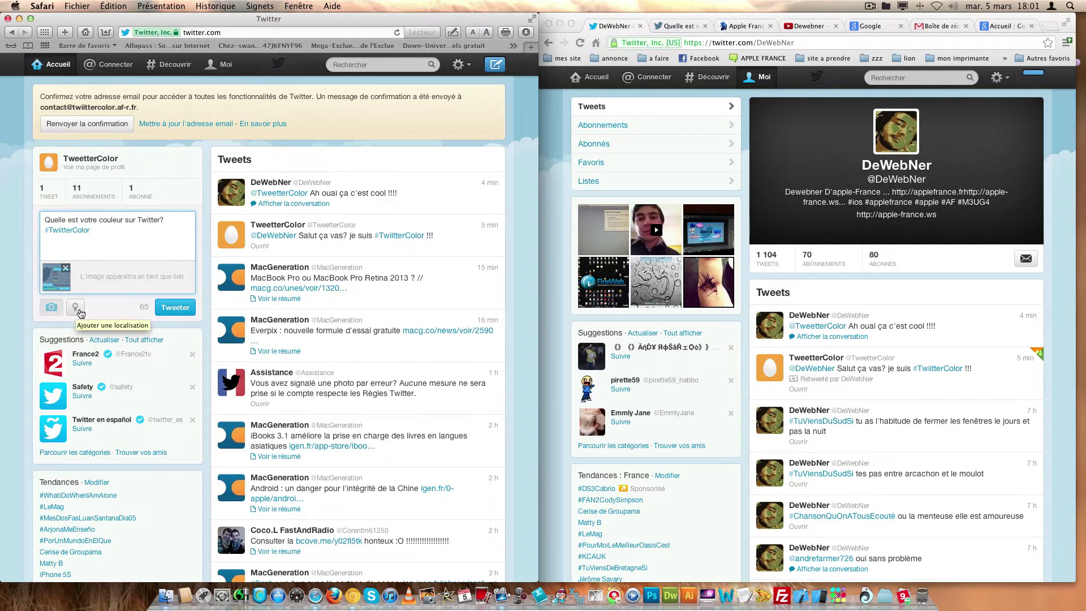
- Enable location on the tweet, post it, then switch to the follower's Chrome window
{"action": "left_click", "coordinate": [77, 309]}
{"action": "left_click", "coordinate": [122, 398]}
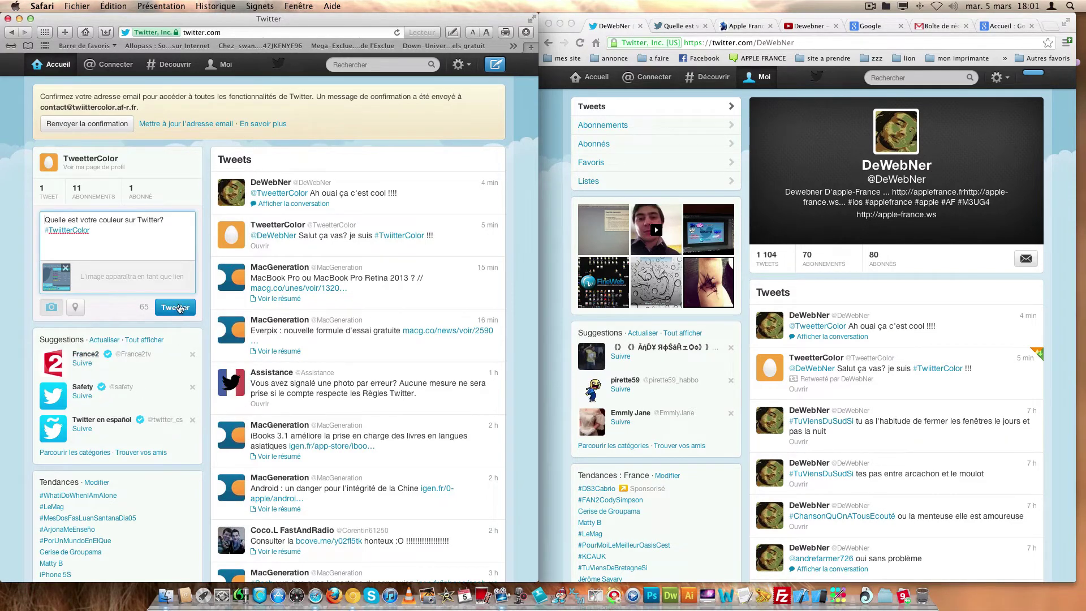
{"action": "left_click", "coordinate": [179, 309]}
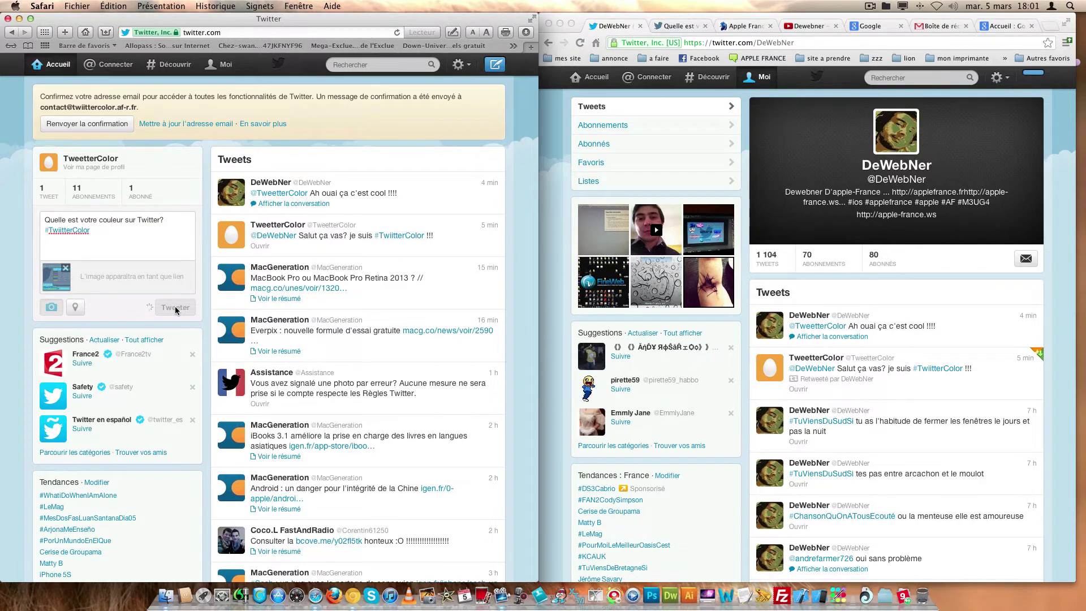
{"action": "left_click", "coordinate": [586, 80]}
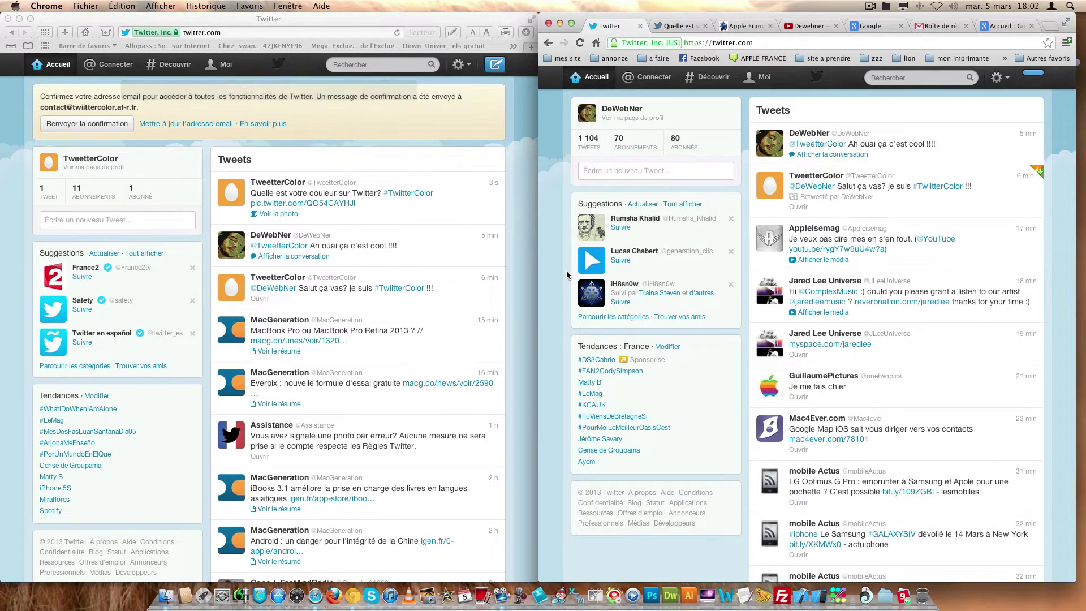
- Refresh DeWebNer's timeline and view the colour-chart photo in TweetterColor's new tweet, resizing the window
{"action": "left_click", "coordinate": [597, 78]}
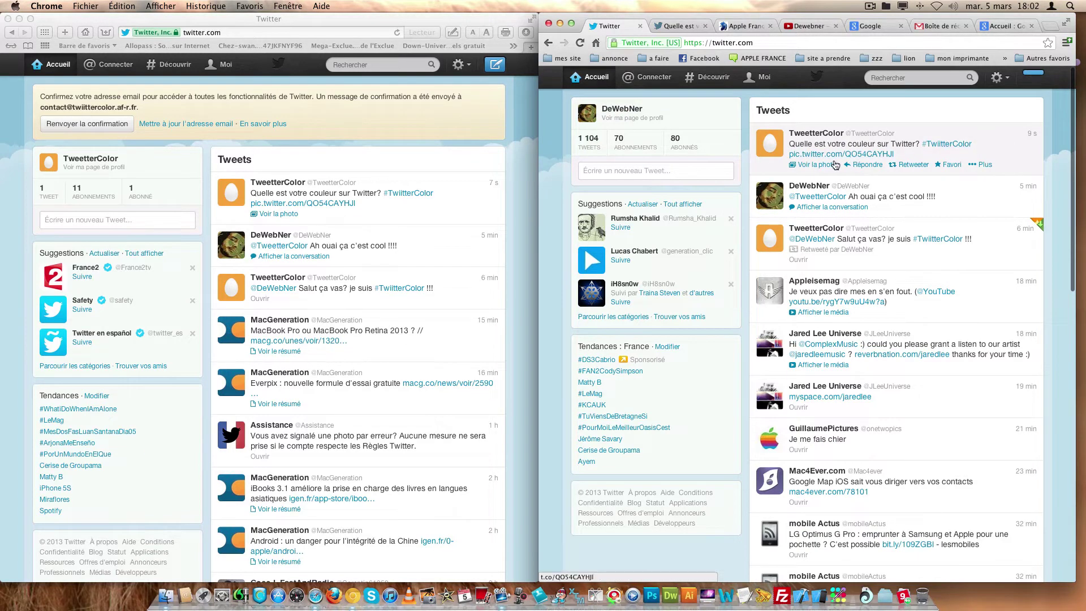
{"action": "left_click", "coordinate": [831, 165]}
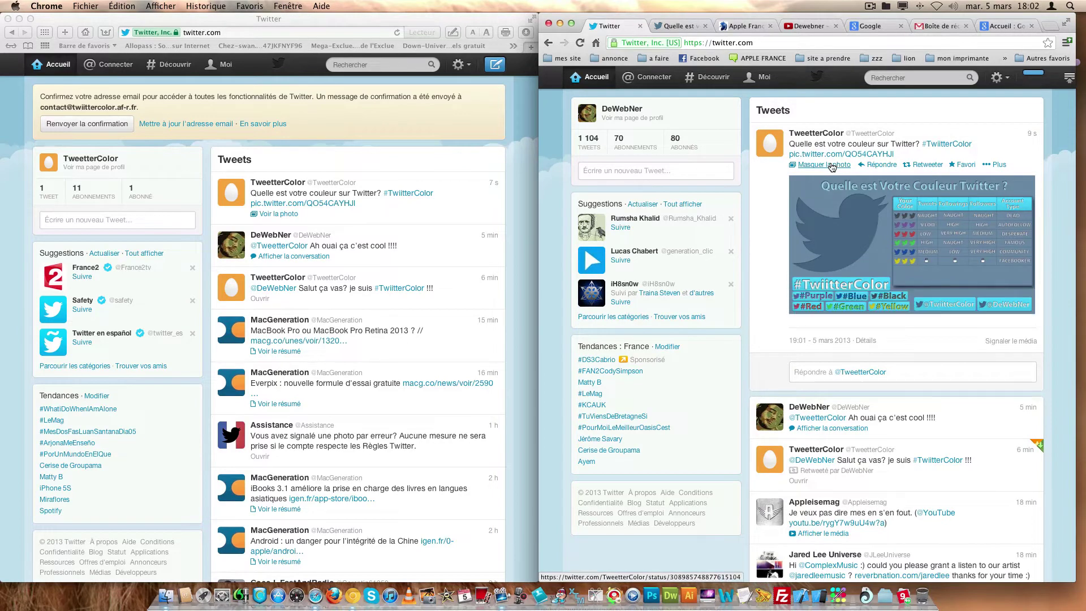
{"action": "left_click", "coordinate": [839, 208]}
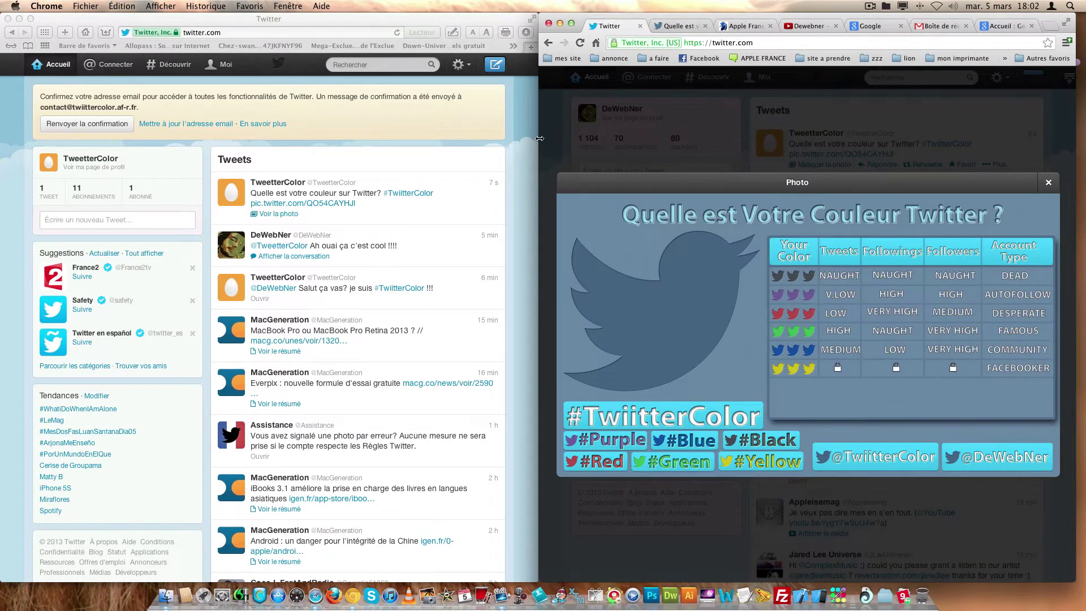
{"action": "left_click_drag", "start_coordinate": [540, 140], "coordinate": [261, 118]}
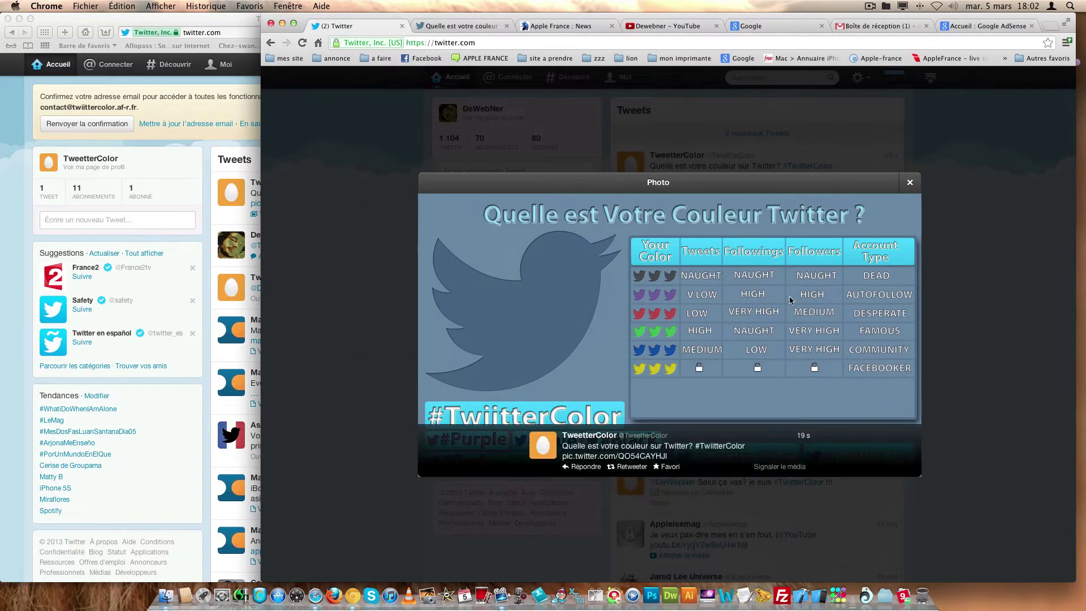
{"action": "left_click", "coordinate": [336, 259]}
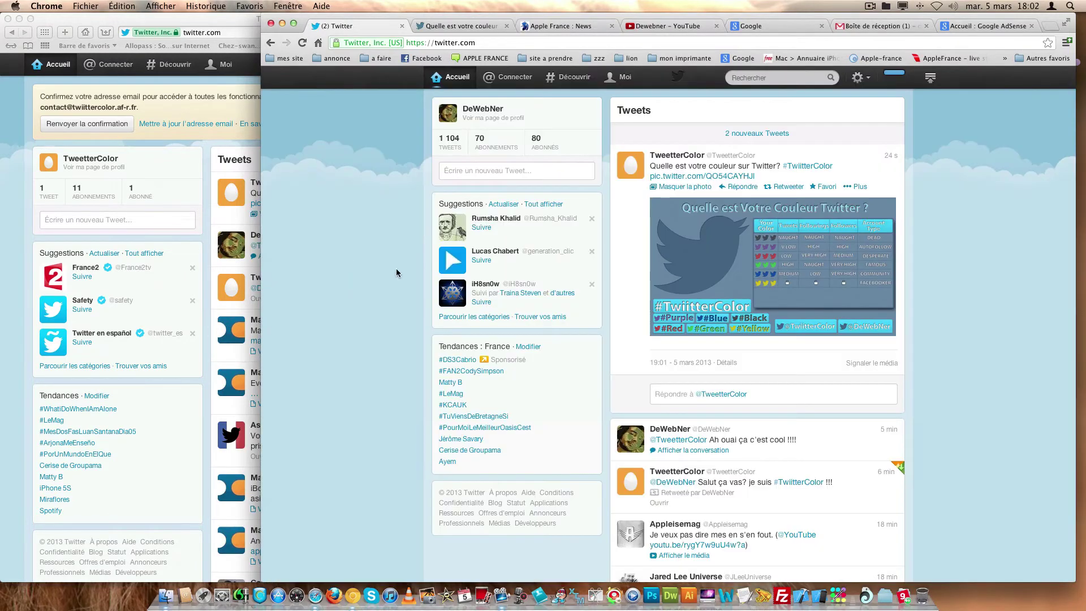
{"action": "left_click_drag", "start_coordinate": [261, 143], "coordinate": [513, 151]}
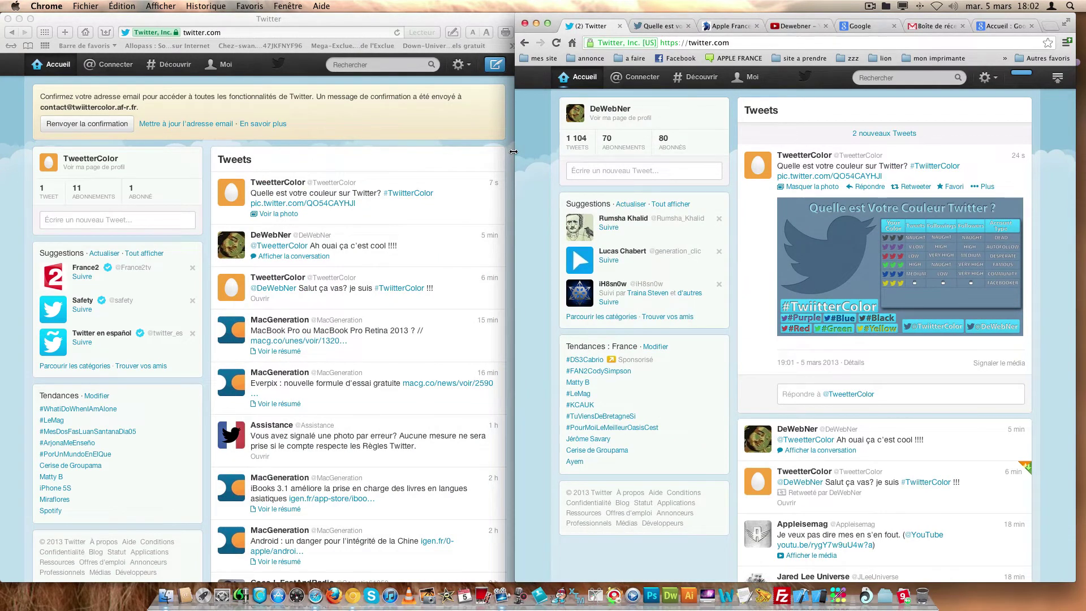
- Scroll down the timeline and bring TweetterColor's Safari window to the front
{"action": "scroll", "coordinate": [171, 290], "scroll_direction": "down", "scroll_amount": 3}
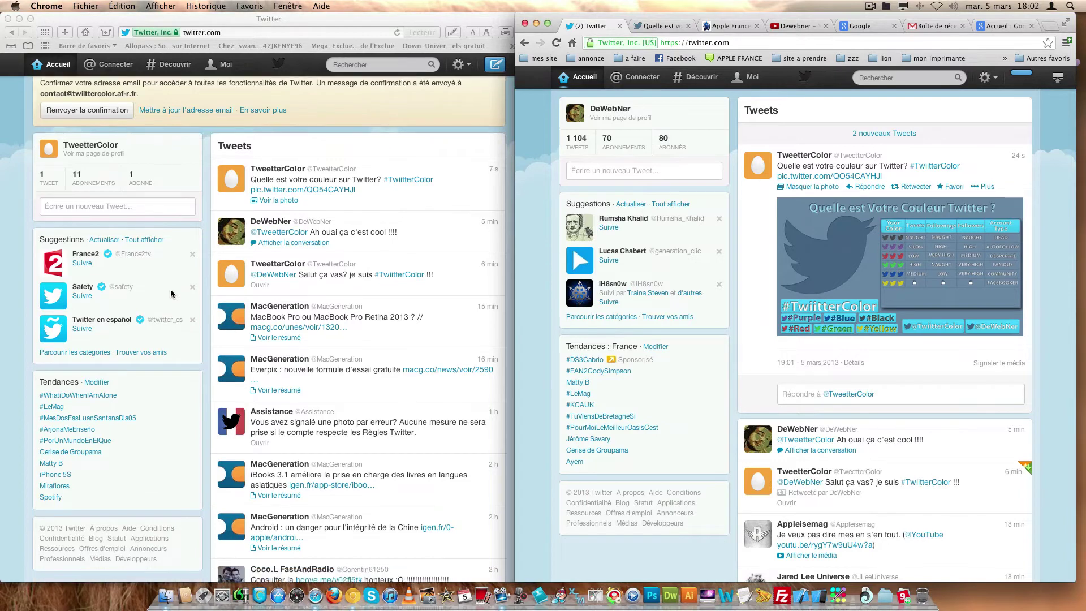
{"action": "scroll", "coordinate": [171, 290], "scroll_direction": "down", "scroll_amount": 2}
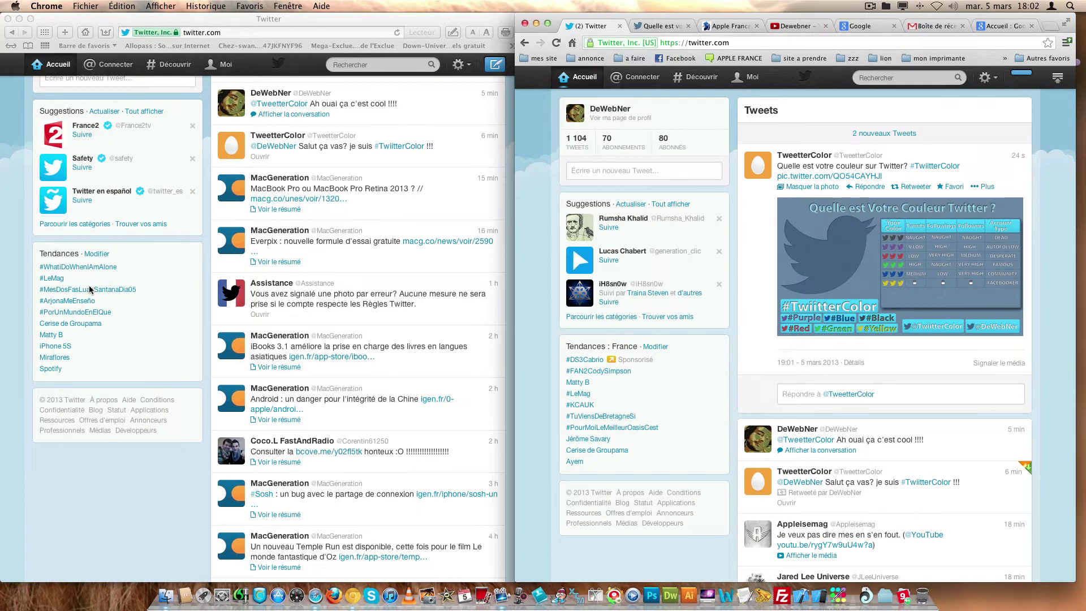
{"action": "left_click", "coordinate": [123, 257]}
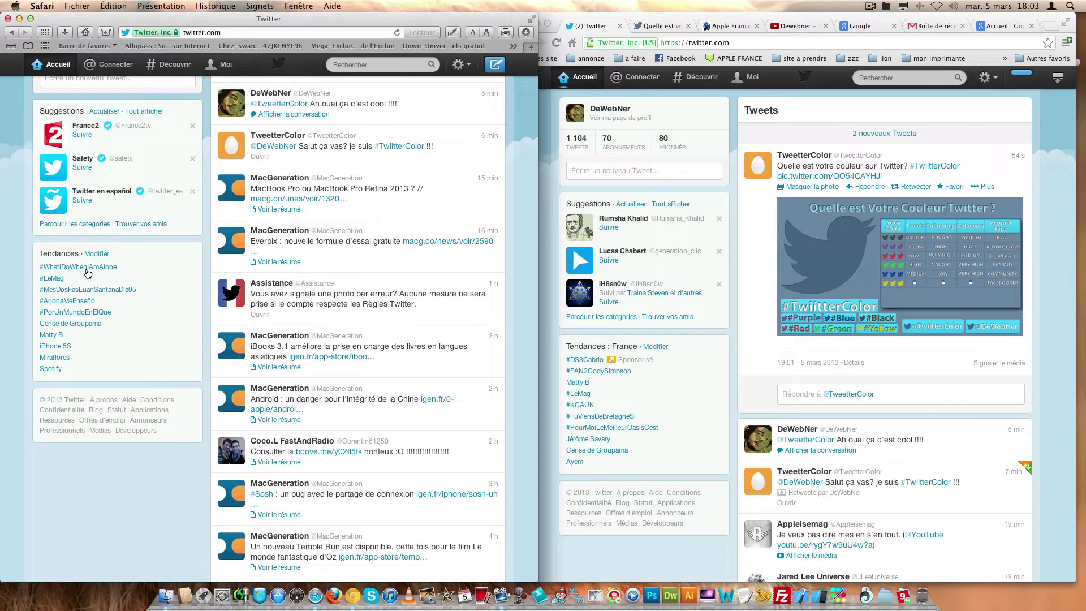
- Change the Tendances location to France and save it with Terminer
{"action": "left_click", "coordinate": [91, 254]}
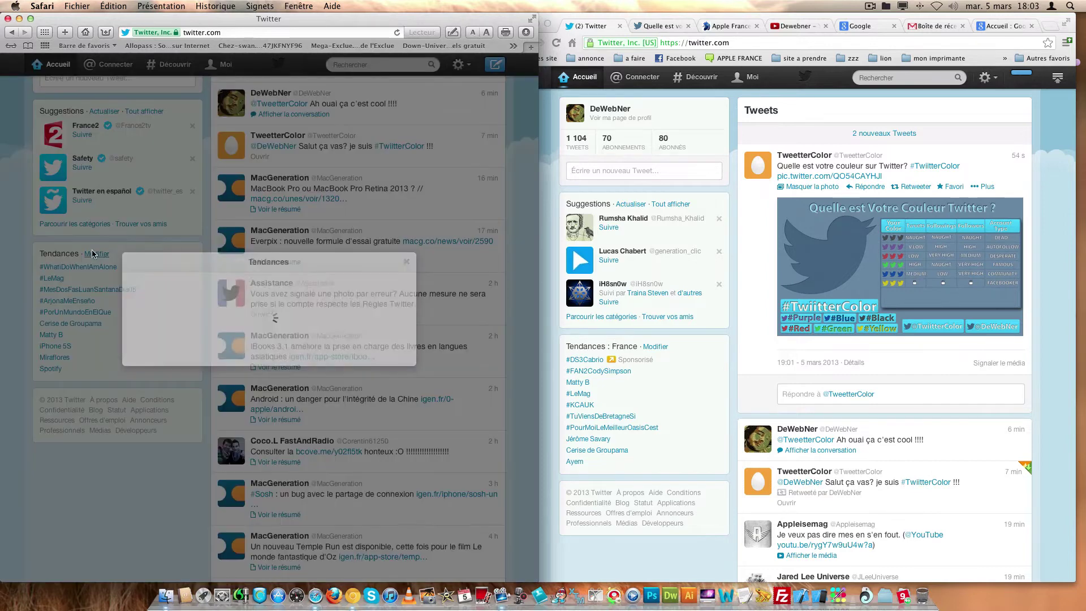
{"action": "left_click", "coordinate": [181, 392]}
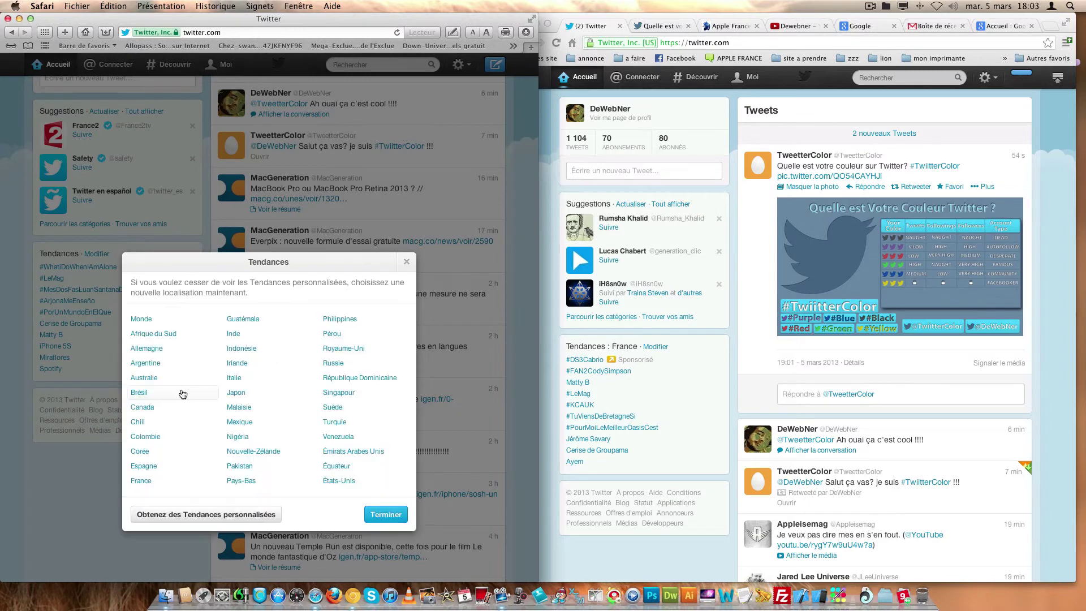
{"action": "left_click", "coordinate": [147, 481]}
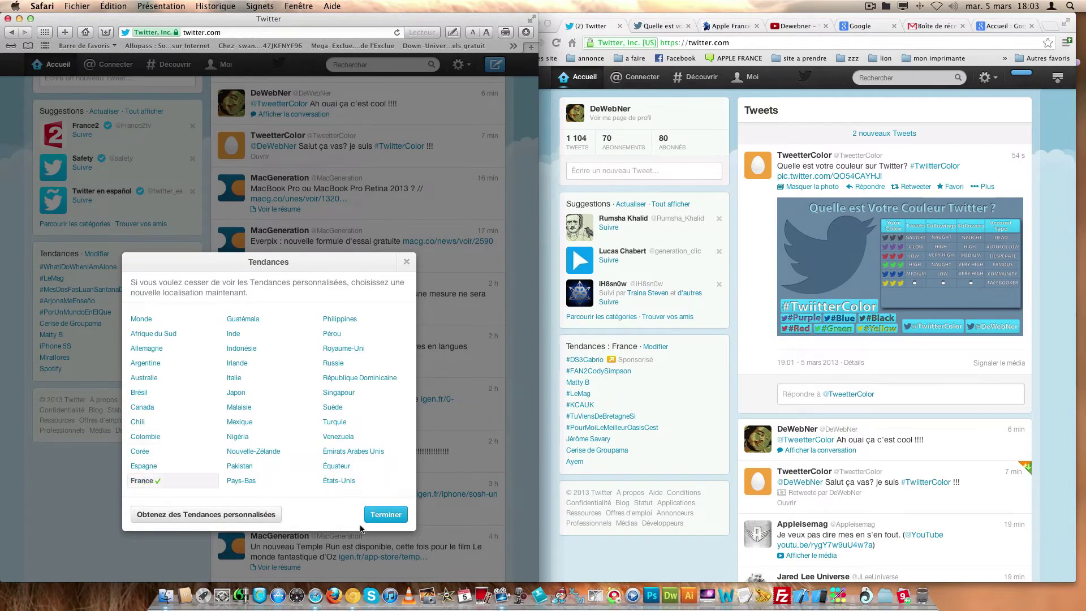
{"action": "left_click", "coordinate": [377, 523]}
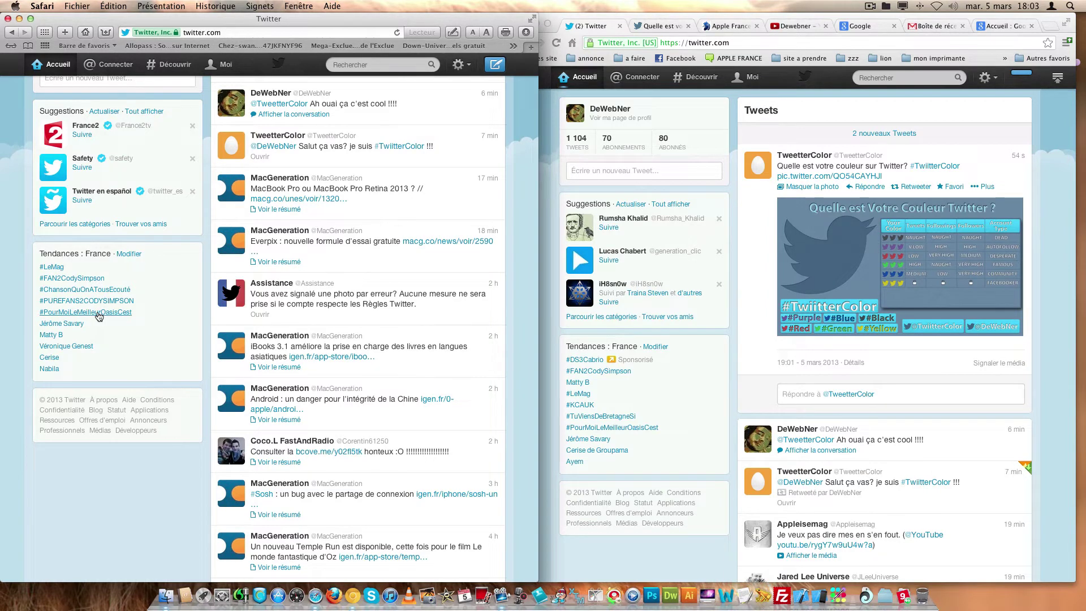
- Open the #PourMoiLeMeilleurOasisCest trend from Tendances : France and scroll through its tweets
{"action": "left_click", "coordinate": [99, 316]}
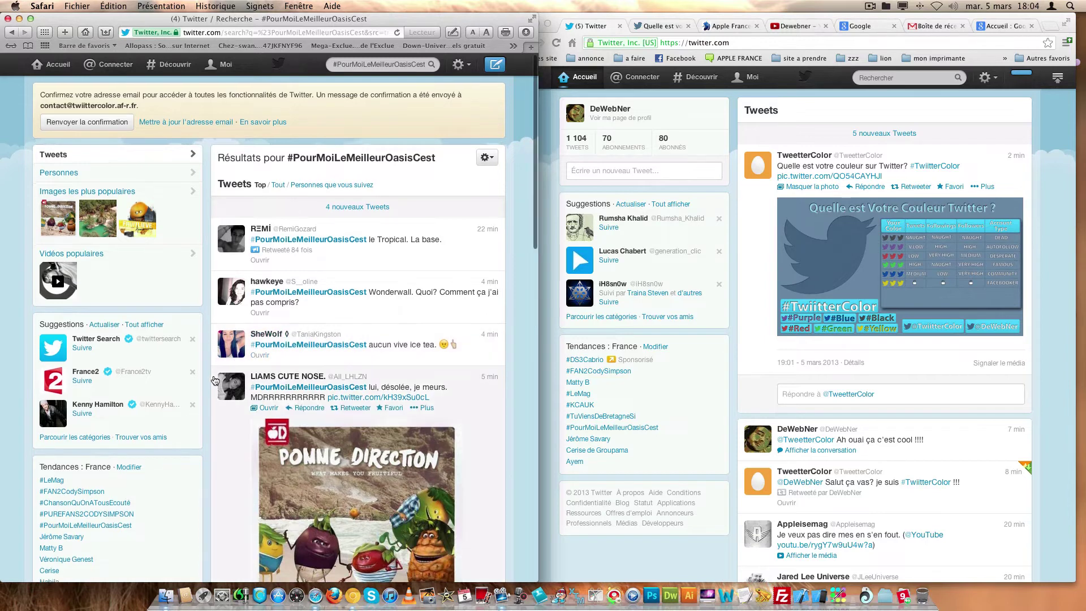
{"action": "scroll", "coordinate": [214, 379], "scroll_direction": "down", "scroll_amount": 4}
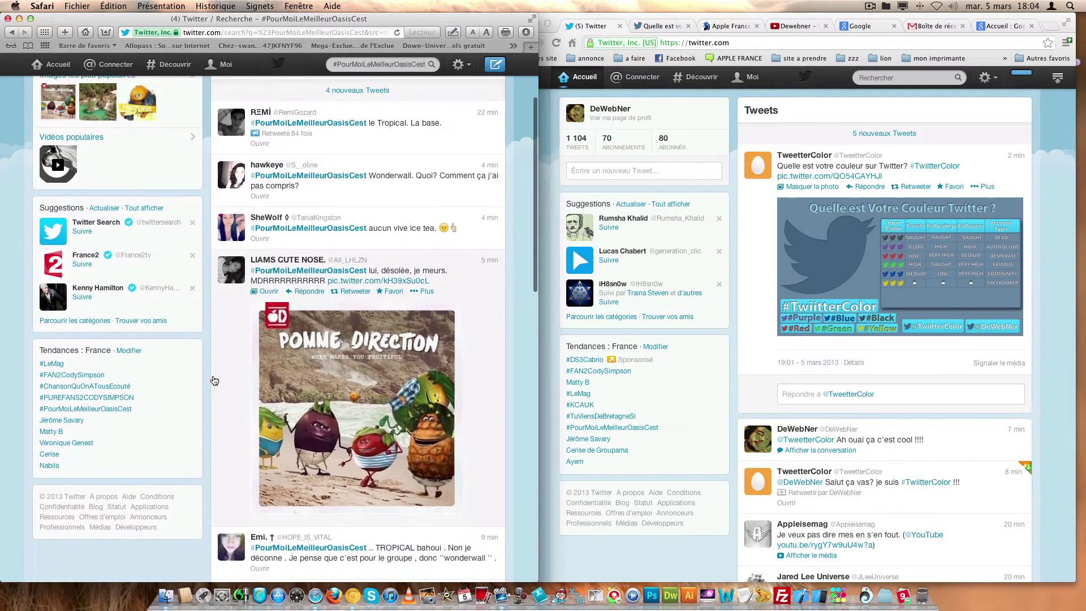
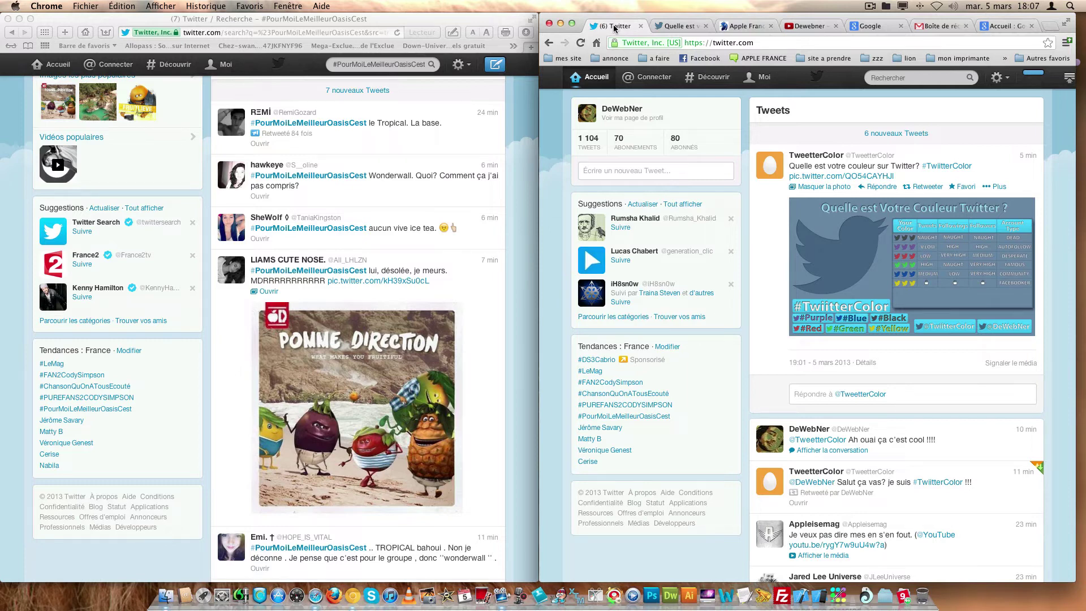
- Scroll the #PourMoiLeMeilleurOasisCest results back to the top and bring TweetterColor's window forward
{"action": "scroll", "coordinate": [120, 105], "scroll_direction": "up", "scroll_amount": 3}
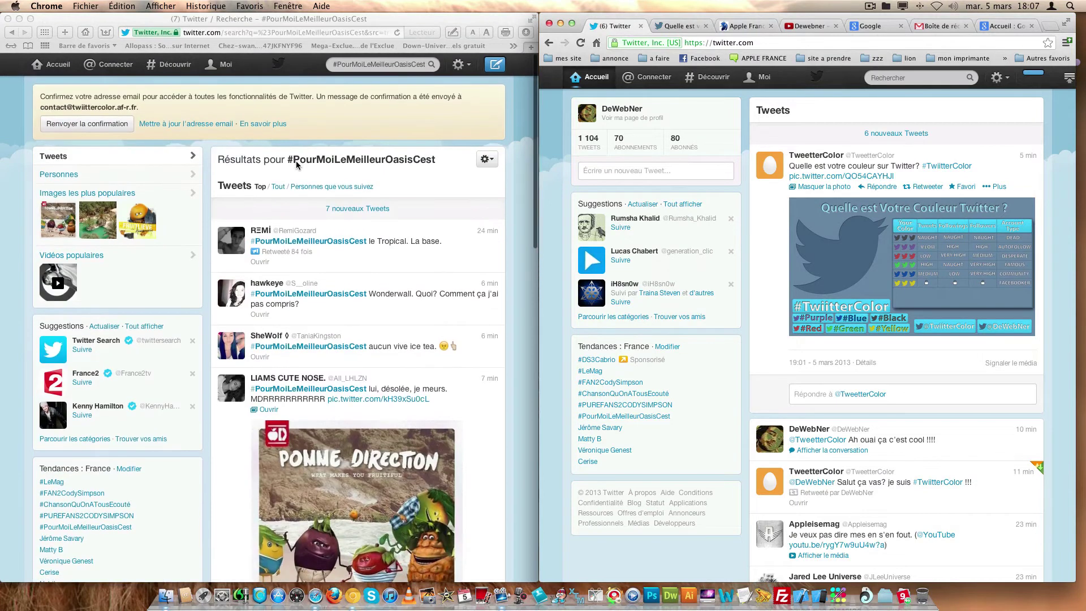
{"action": "left_click", "coordinate": [44, 65]}
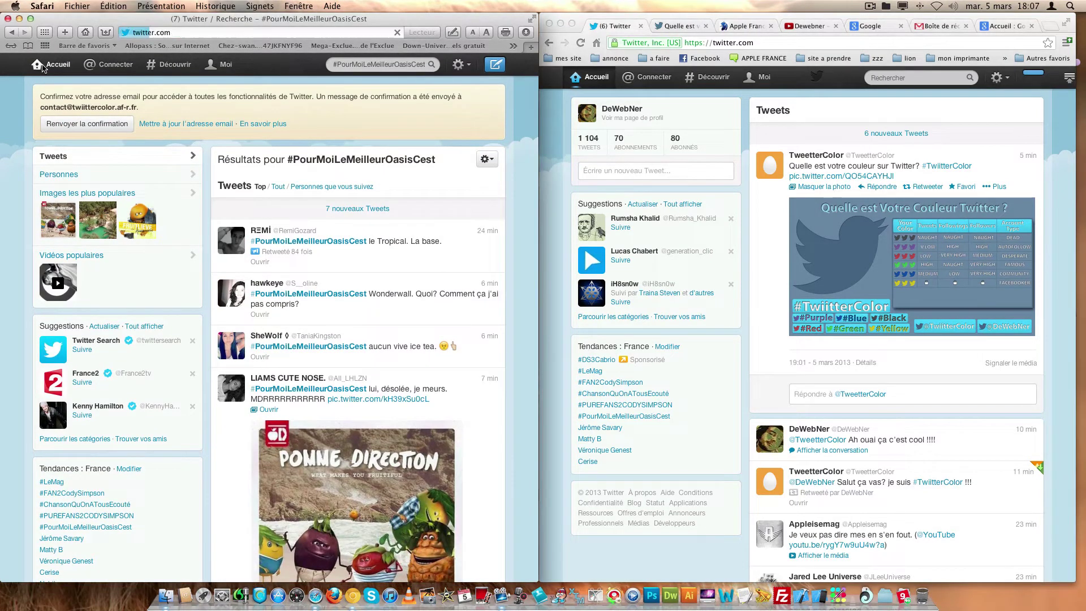
- Return to the home timeline and post the tweet 're en podcast' from DeWebNer
{"action": "left_click", "coordinate": [44, 66]}
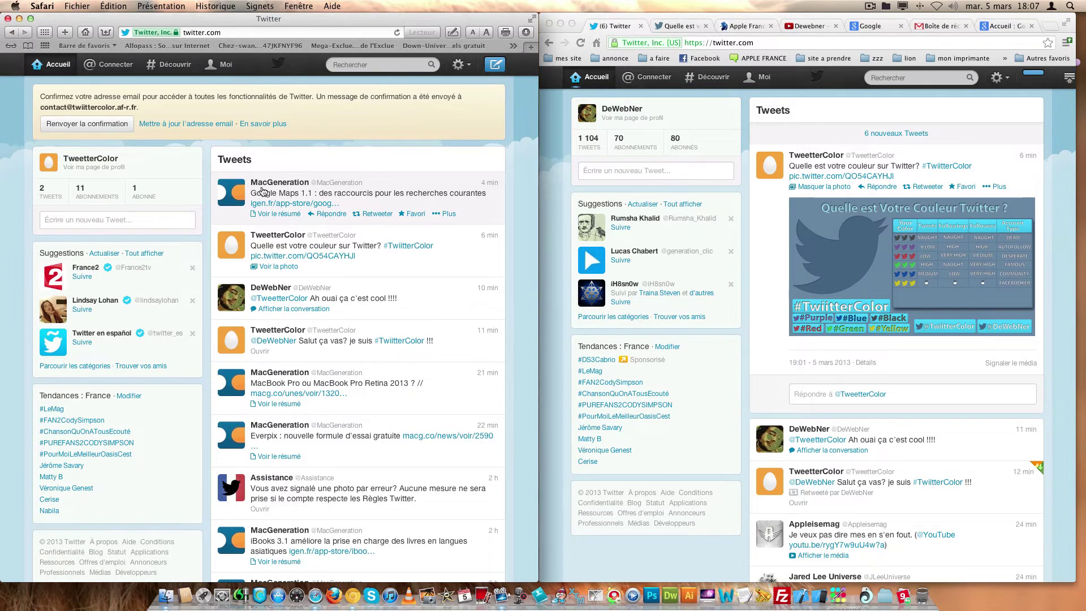
{"action": "left_click", "coordinate": [607, 178]}
{"action": "type", "text": "re en podcast"}
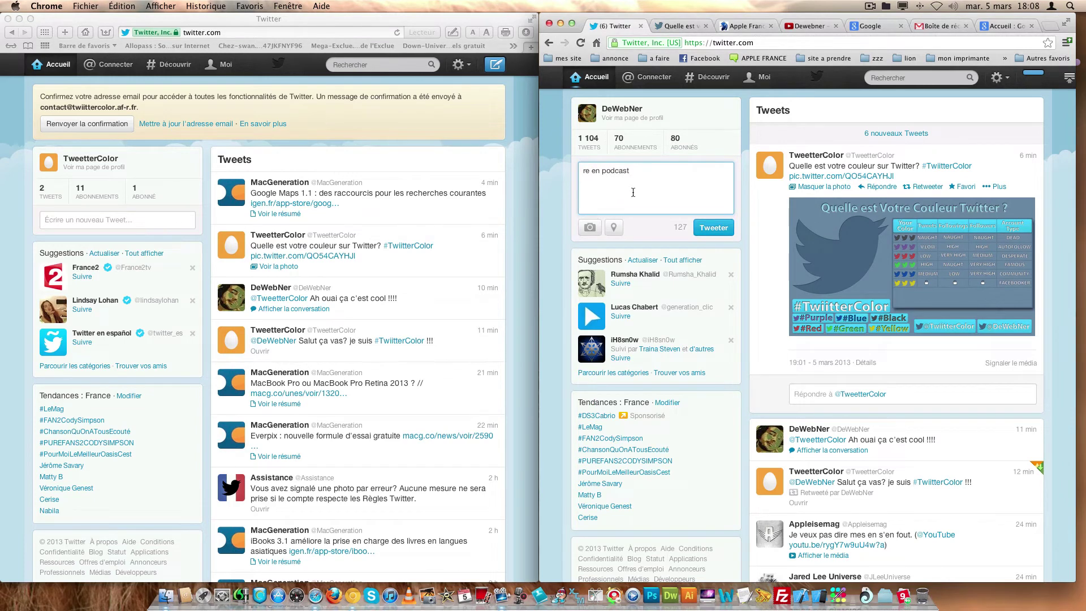
{"action": "left_click", "coordinate": [702, 228]}
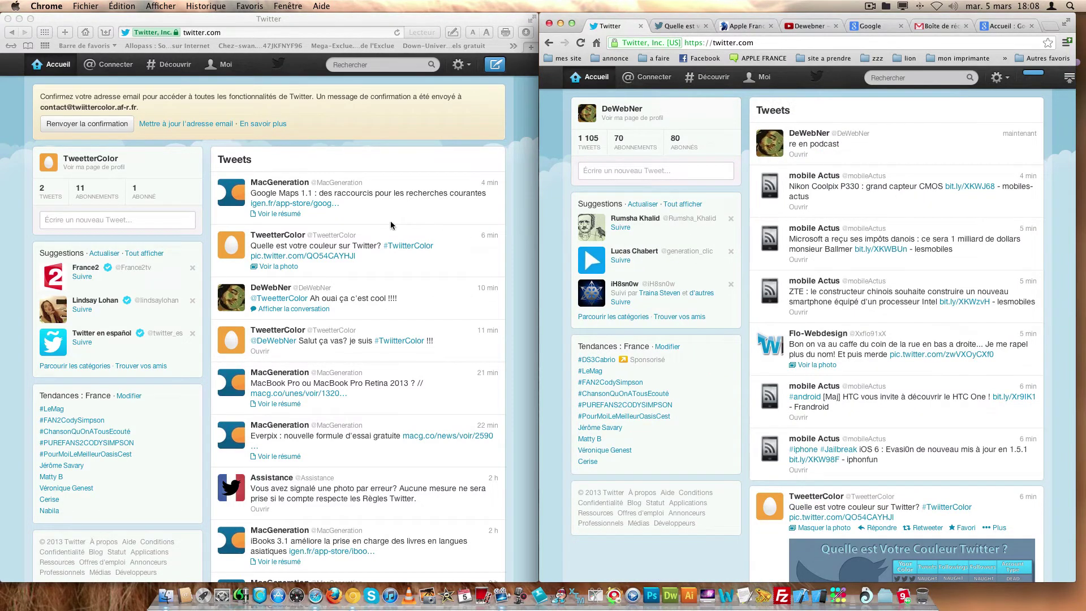
- In TweetterColor's window, load DeWebNer's new tweet, then open the single-follower list
{"action": "left_click", "coordinate": [356, 23]}
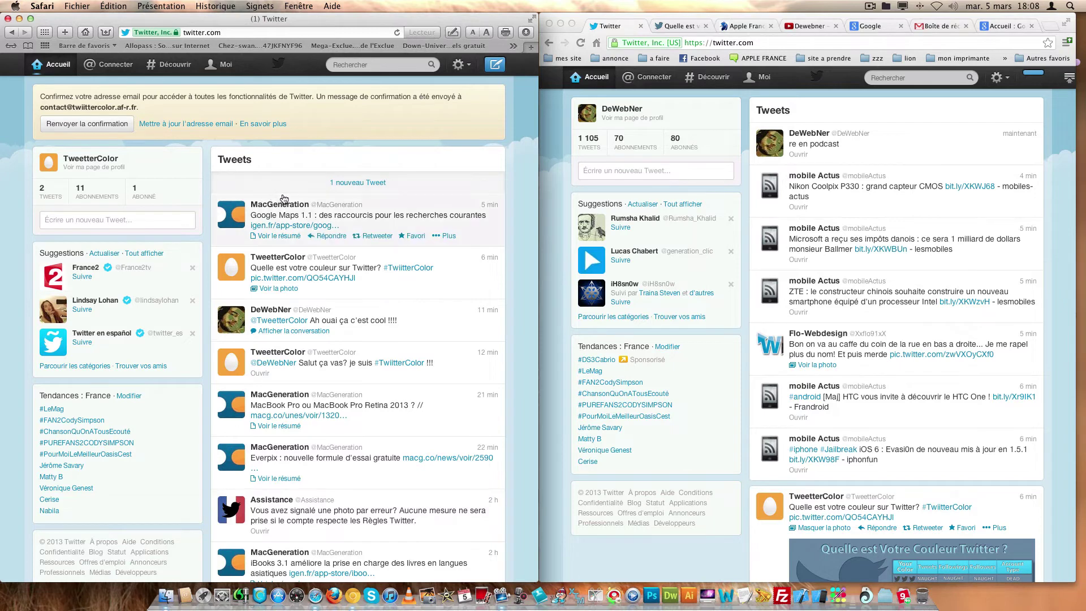
{"action": "scroll", "coordinate": [288, 335], "scroll_direction": "down", "scroll_amount": 2}
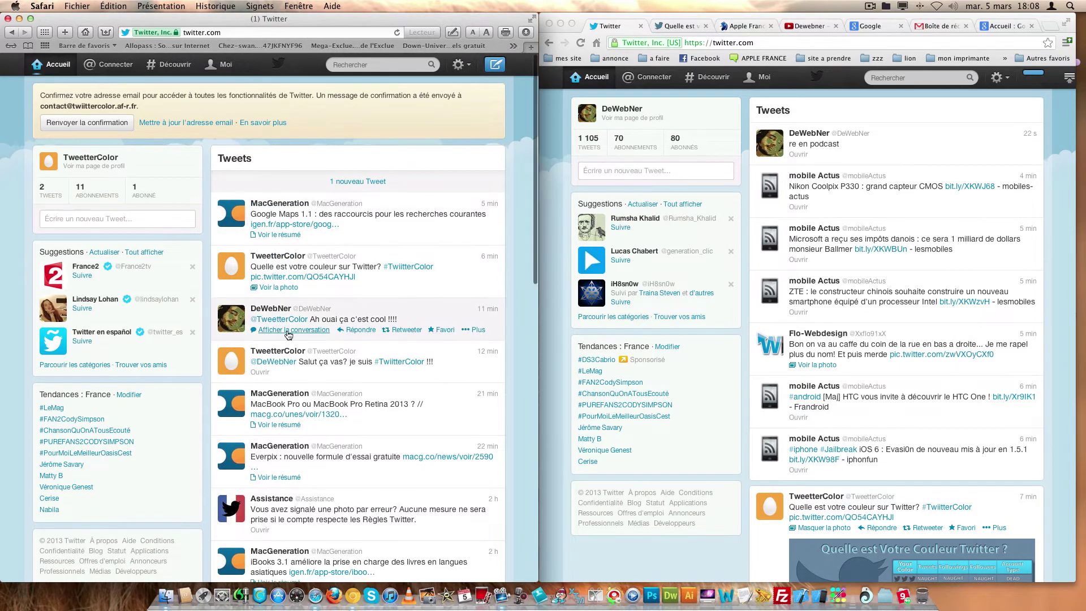
{"action": "scroll", "coordinate": [288, 335], "scroll_direction": "down", "scroll_amount": 2}
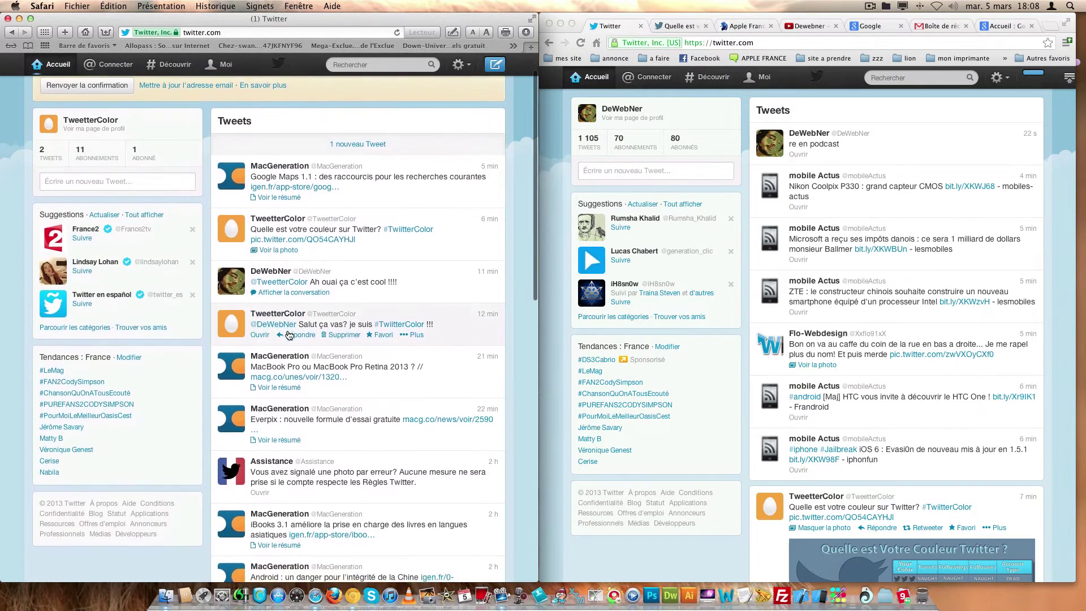
{"action": "left_click", "coordinate": [326, 141]}
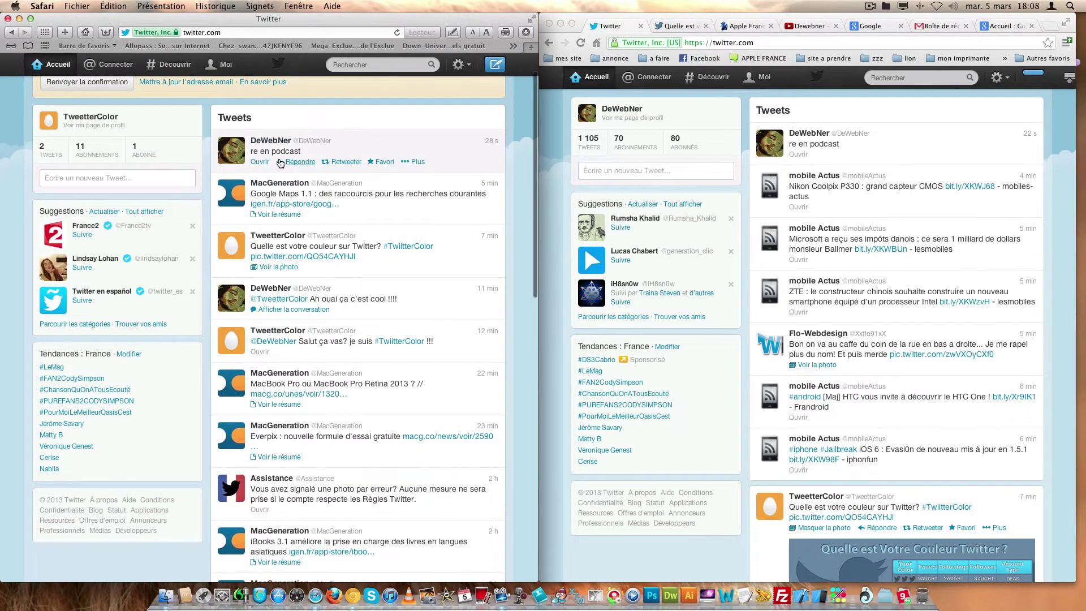
{"action": "left_click", "coordinate": [146, 155]}
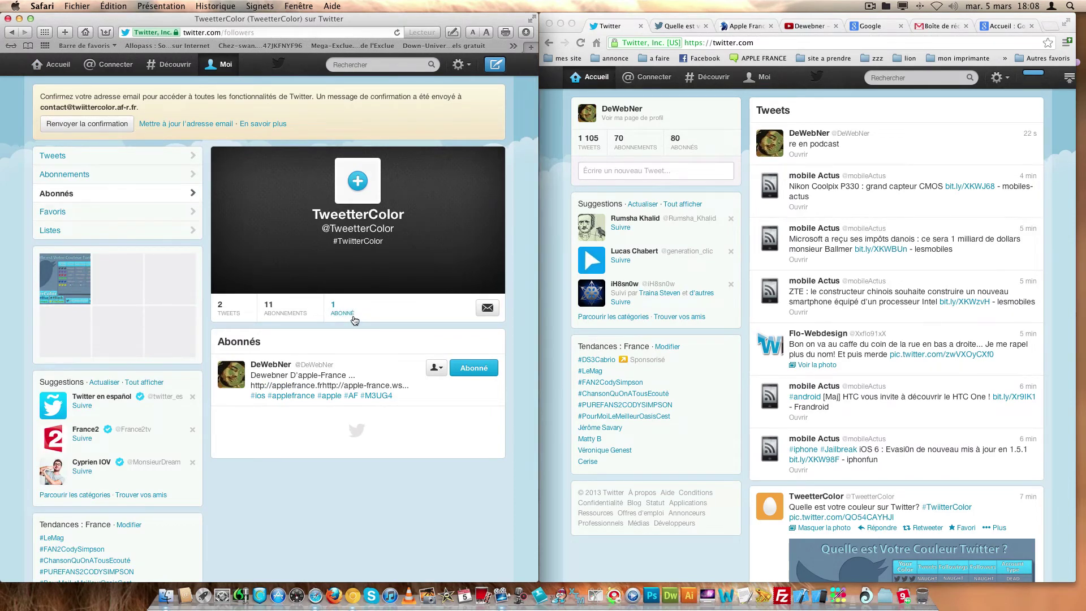
{"action": "double_click", "coordinate": [546, 244]}
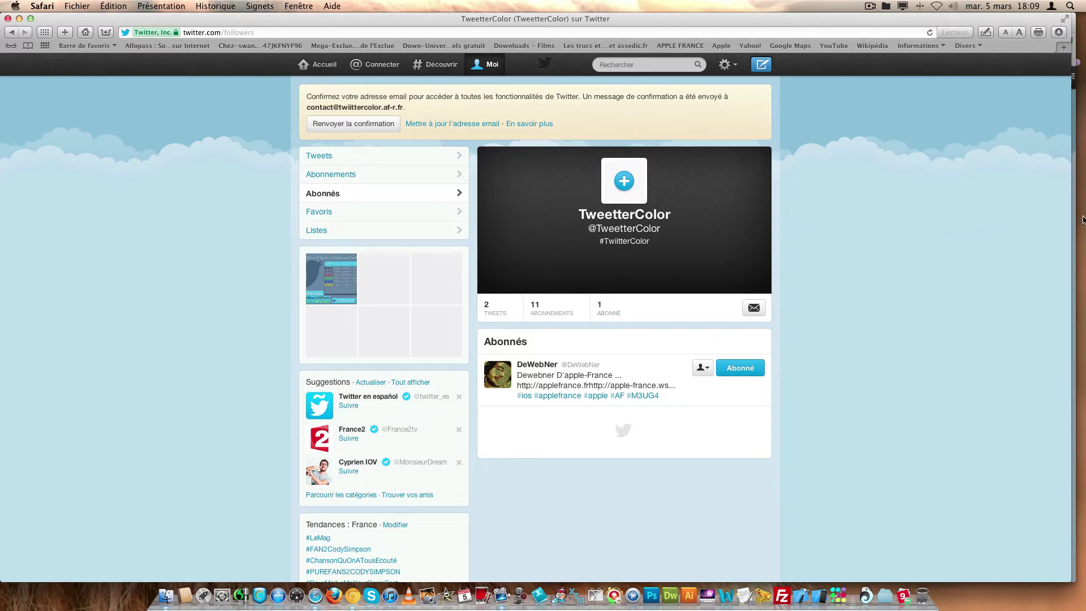
{"action": "left_click_drag", "start_coordinate": [1063, 218], "coordinate": [561, 219]}
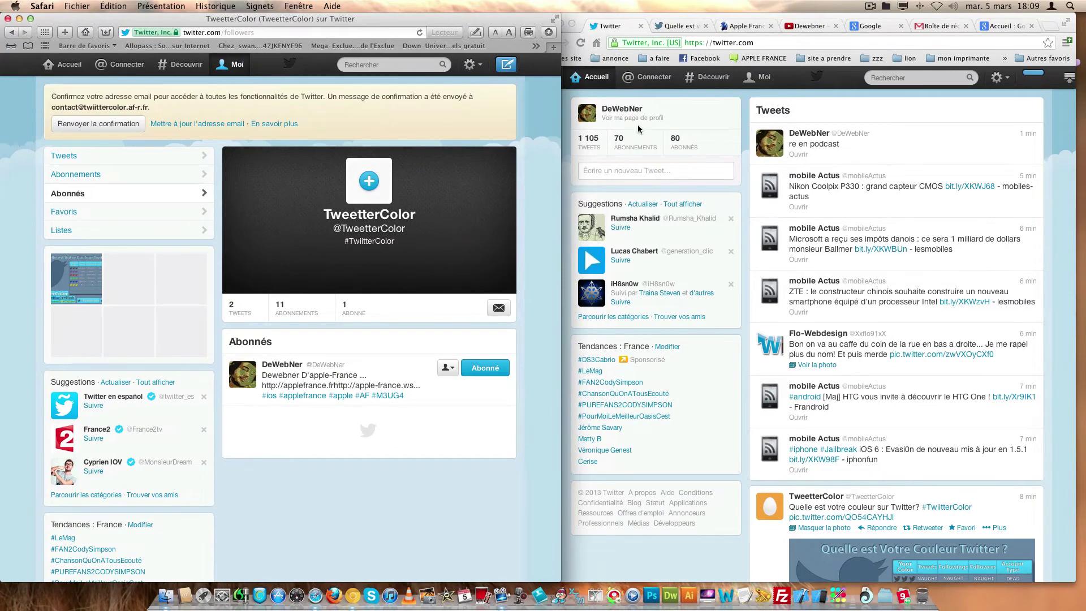
- Open DeWebNer's profile and show TweetterColor's profile summary: 2 tweets, 11 following, 1 follower
{"action": "left_click", "coordinate": [628, 109]}
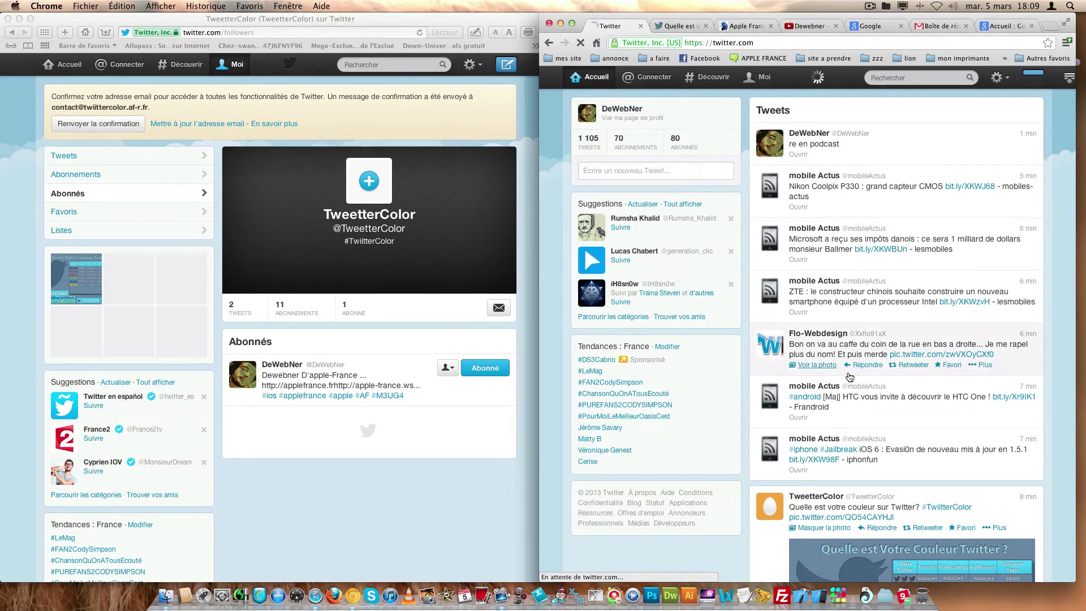
{"action": "left_click", "coordinate": [814, 401]}
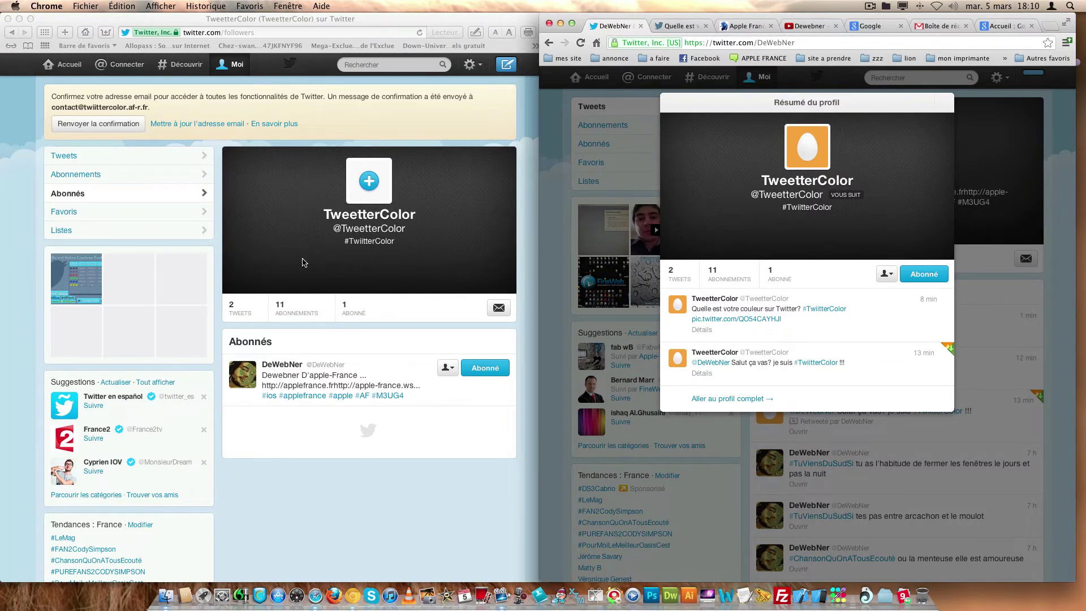
{"action": "left_click", "coordinate": [261, 326]}
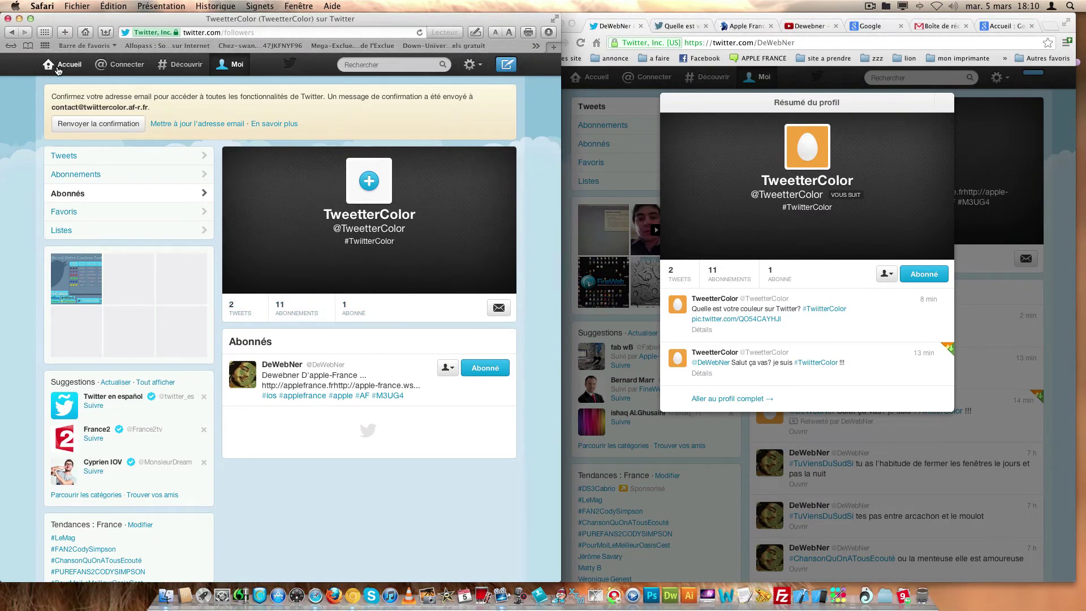
- Open TweetterColor's Découvrir page and scroll through the personalised tweets
{"action": "left_click", "coordinate": [63, 66]}
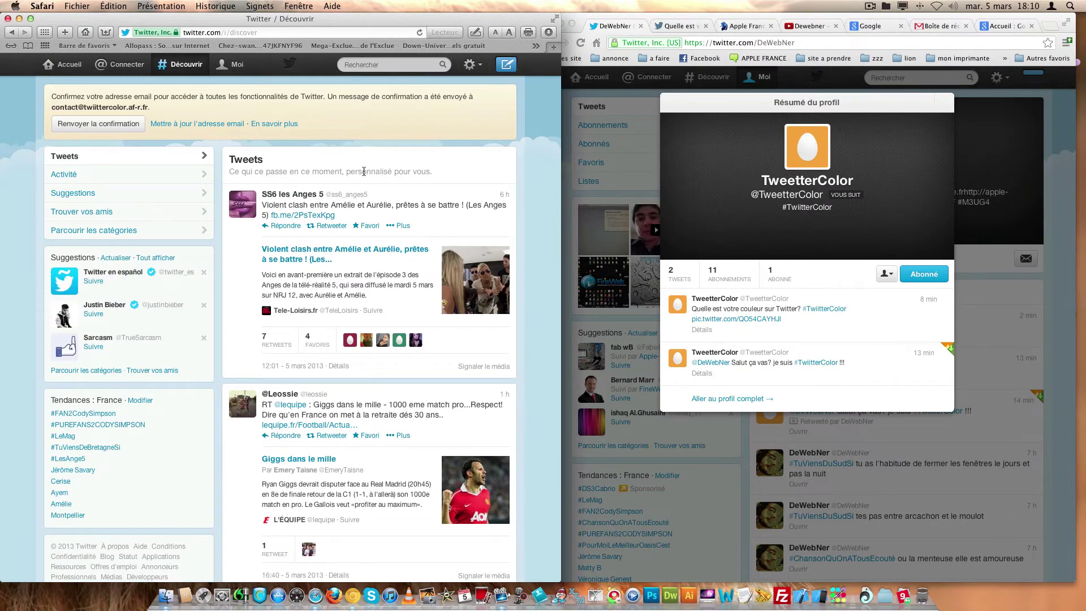
{"action": "scroll", "coordinate": [320, 170], "scroll_direction": "down", "scroll_amount": 5}
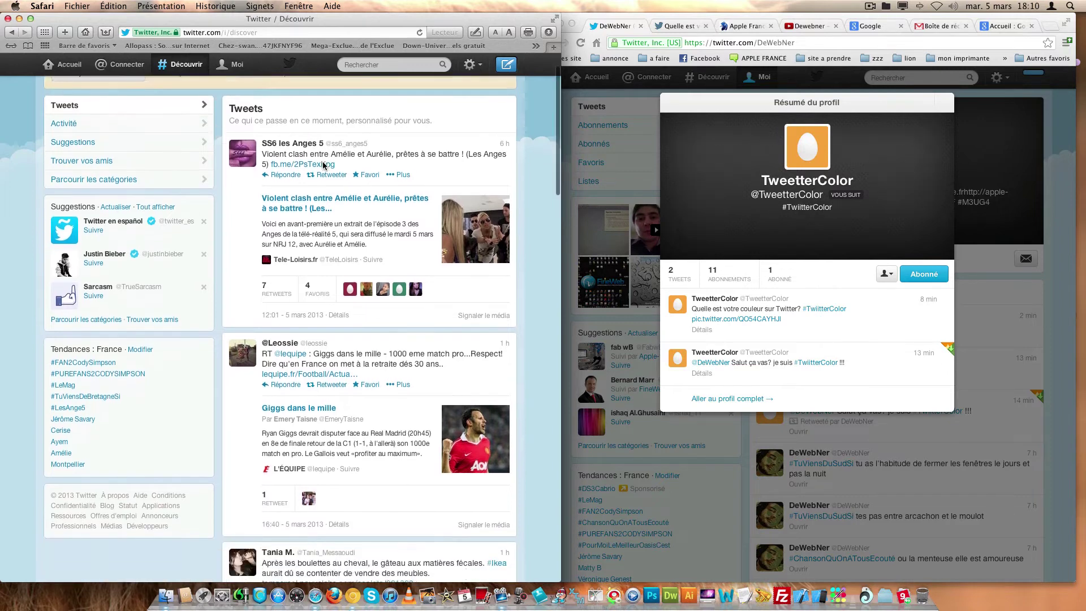
{"action": "scroll", "coordinate": [324, 166], "scroll_direction": "down", "scroll_amount": 7}
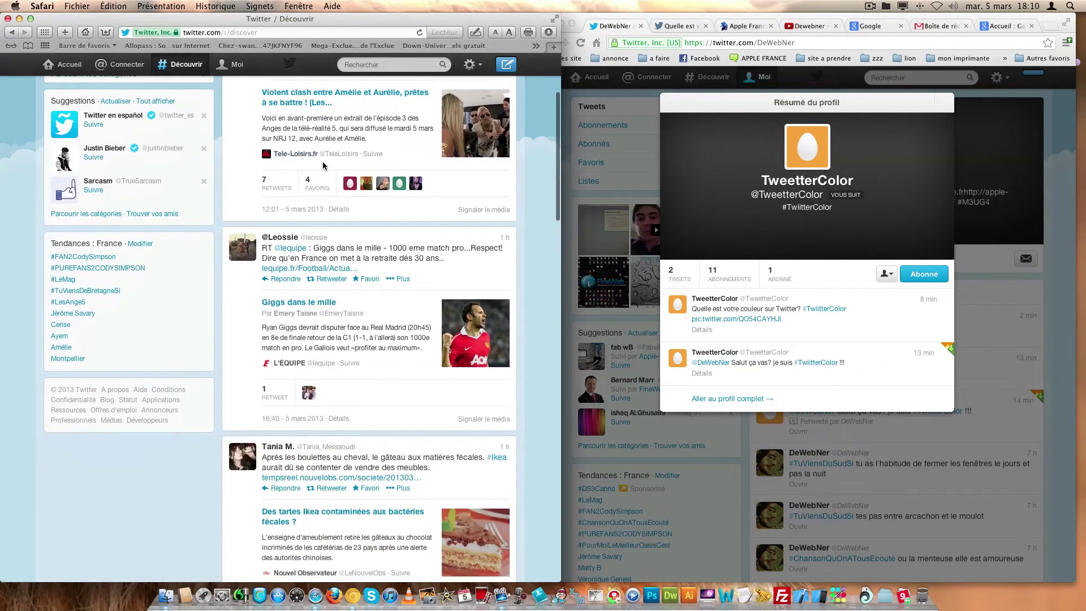
{"action": "scroll", "coordinate": [324, 166], "scroll_direction": "down", "scroll_amount": 9}
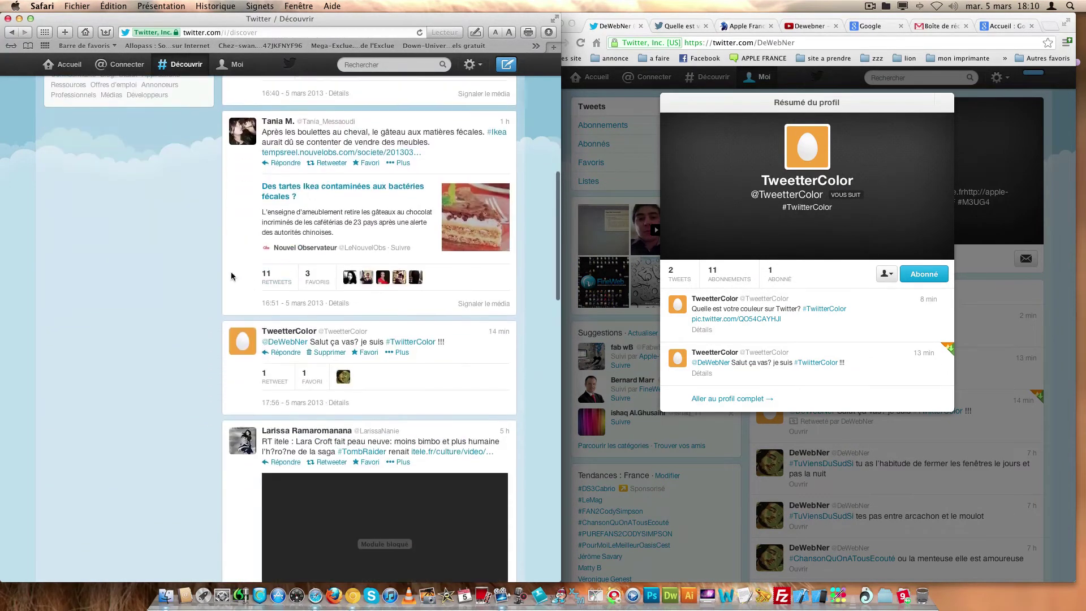
{"action": "scroll", "coordinate": [297, 309], "scroll_direction": "down", "scroll_amount": 10}
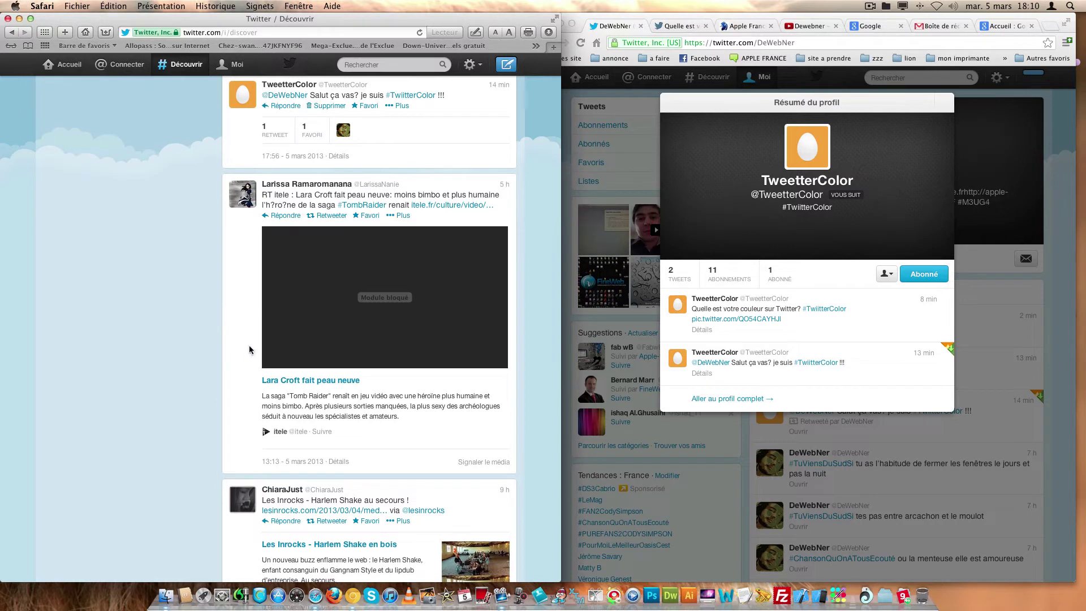
{"action": "scroll", "coordinate": [343, 306], "scroll_direction": "down", "scroll_amount": 1}
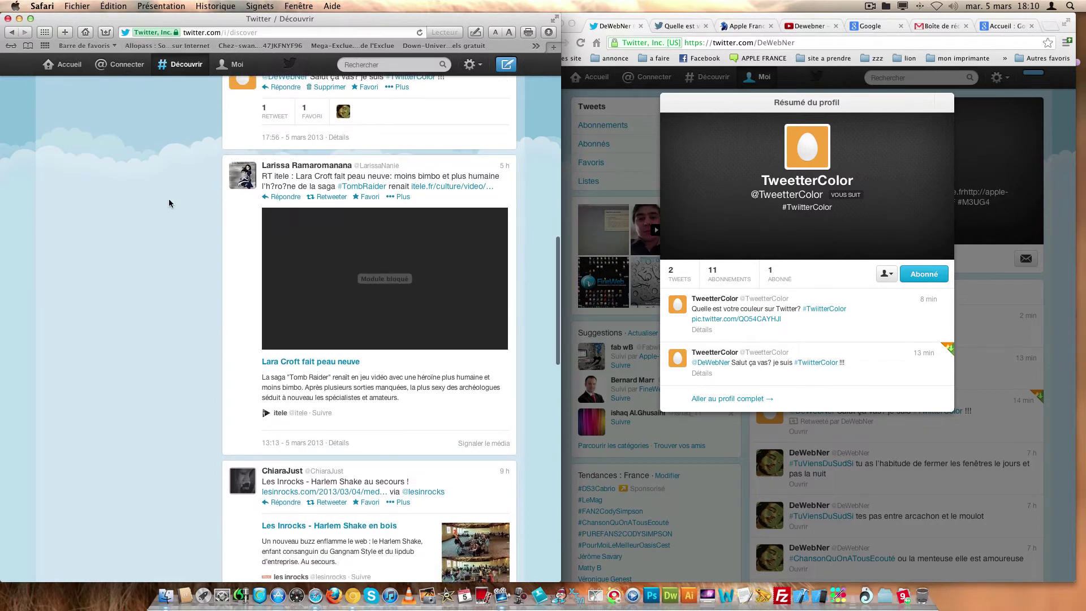
{"action": "scroll", "coordinate": [230, 290], "scroll_direction": "down", "scroll_amount": 1}
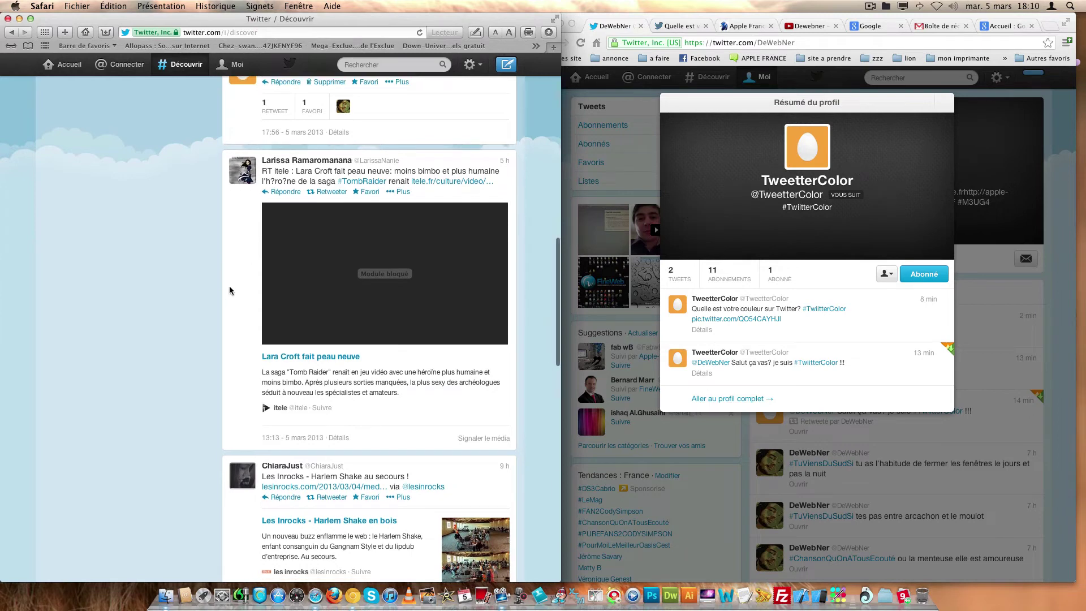
{"action": "scroll", "coordinate": [230, 291], "scroll_direction": "down", "scroll_amount": 10}
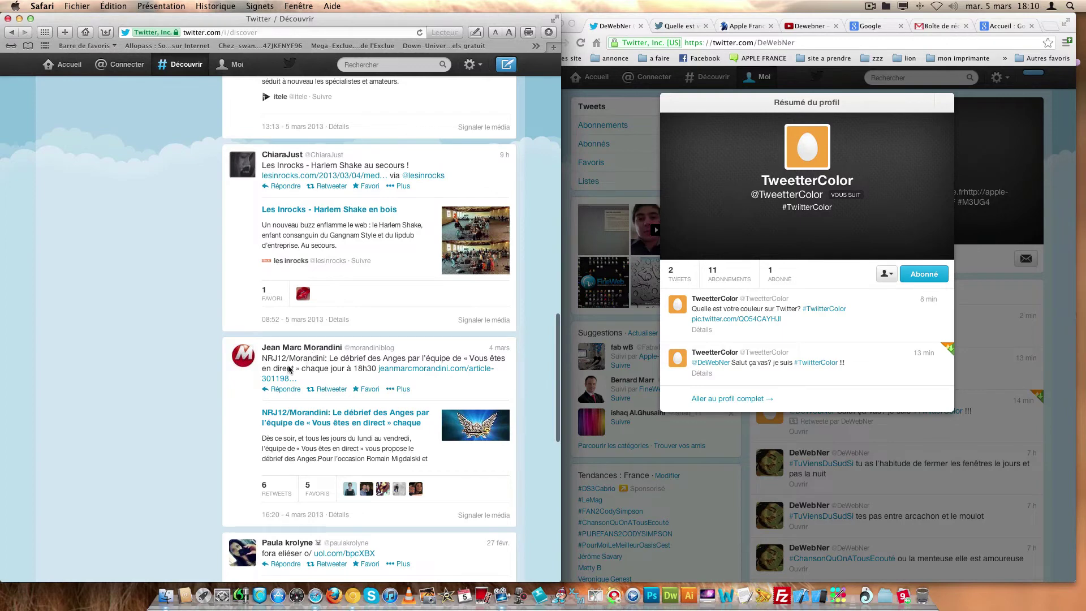
{"action": "scroll", "coordinate": [289, 369], "scroll_direction": "up", "scroll_amount": 2}
- Follow journalist Jean Marc Morandini from his profile summary
{"action": "left_click", "coordinate": [307, 389]}
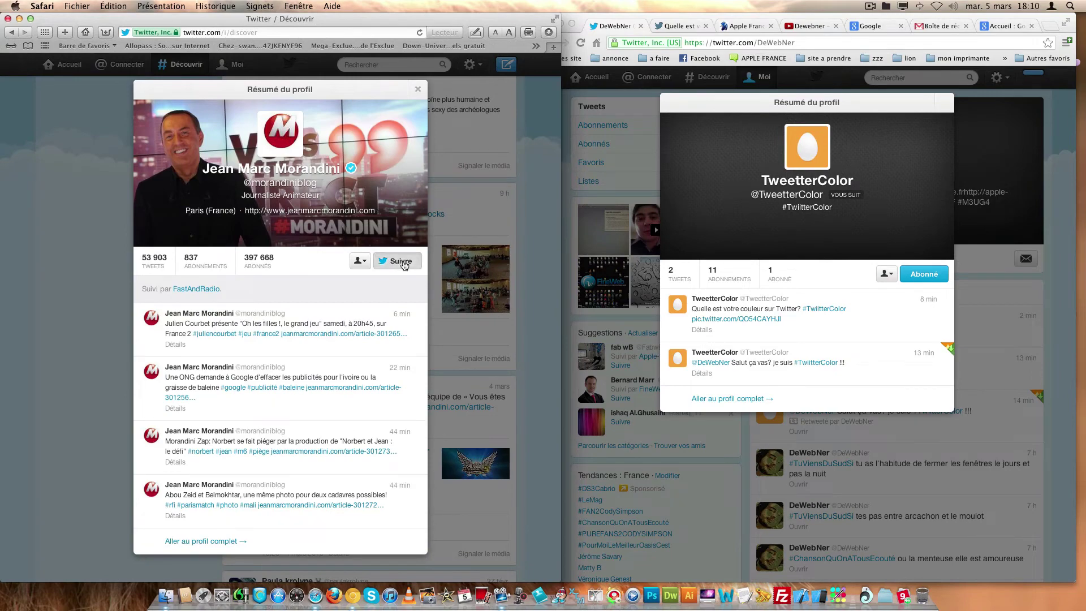
{"action": "left_click", "coordinate": [402, 262]}
{"action": "scroll", "coordinate": [210, 164], "scroll_direction": "up", "scroll_amount": 15}
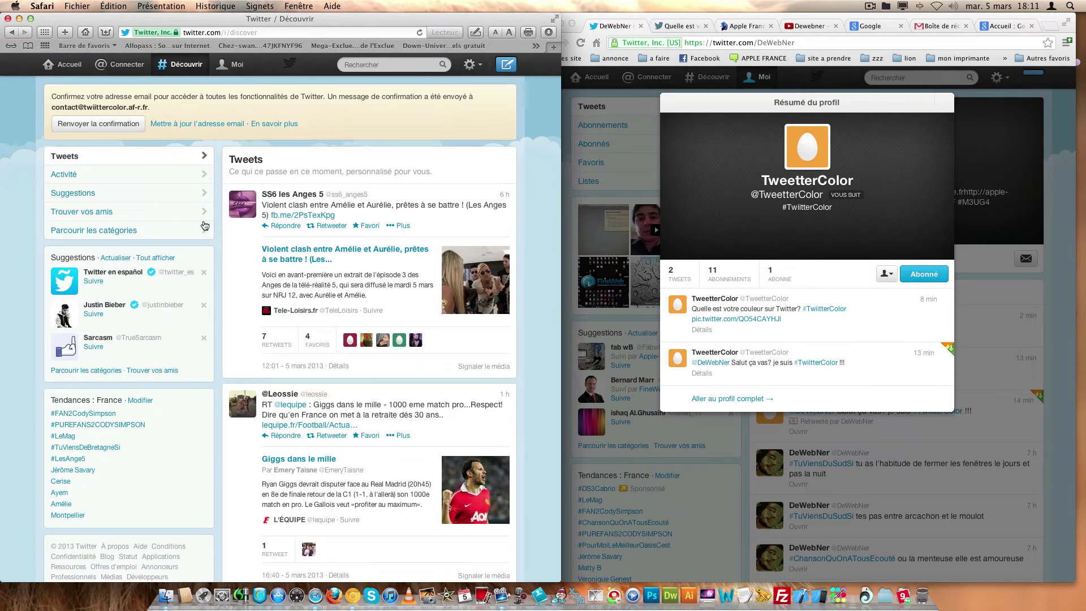
- Open the Activité feed and scroll through followed accounts' recent follows and favourites
{"action": "left_click", "coordinate": [132, 178]}
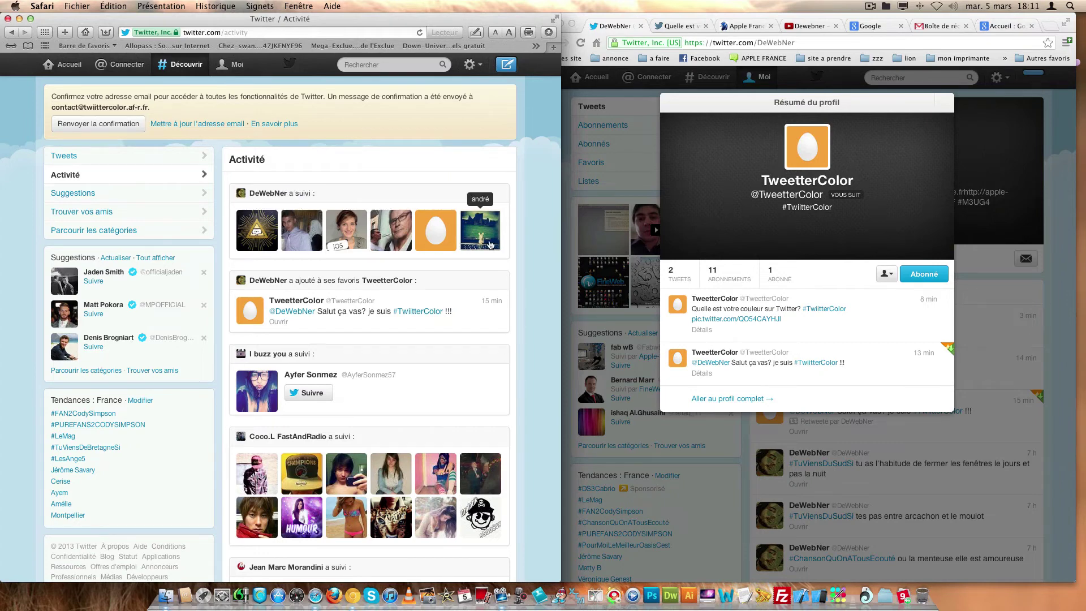
{"action": "scroll", "coordinate": [324, 284], "scroll_direction": "down", "scroll_amount": 1}
{"action": "scroll", "coordinate": [324, 283], "scroll_direction": "down", "scroll_amount": 3}
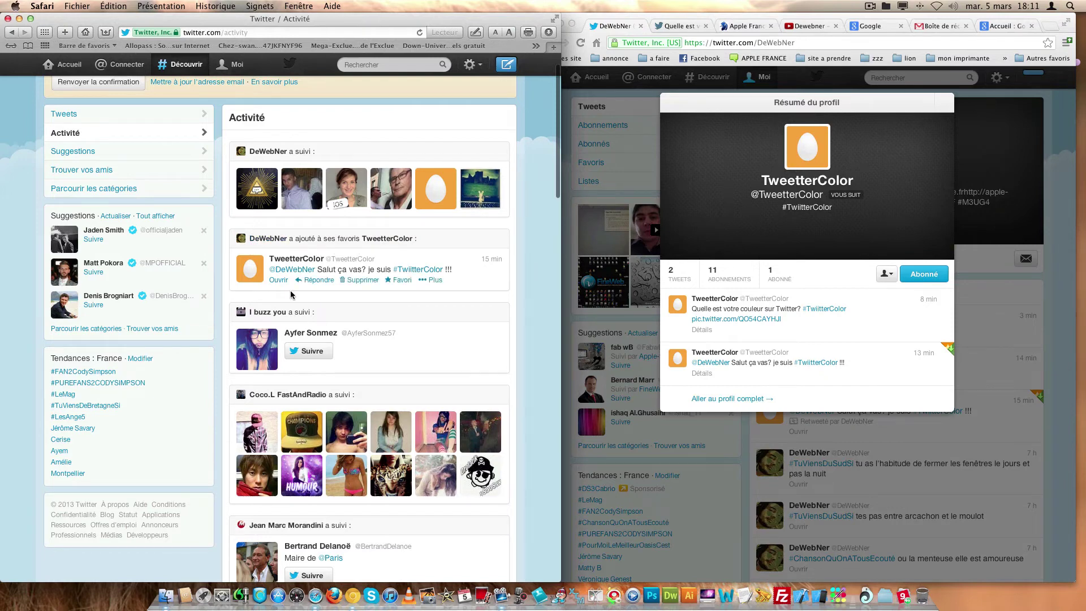
{"action": "scroll", "coordinate": [354, 321], "scroll_direction": "down", "scroll_amount": 1}
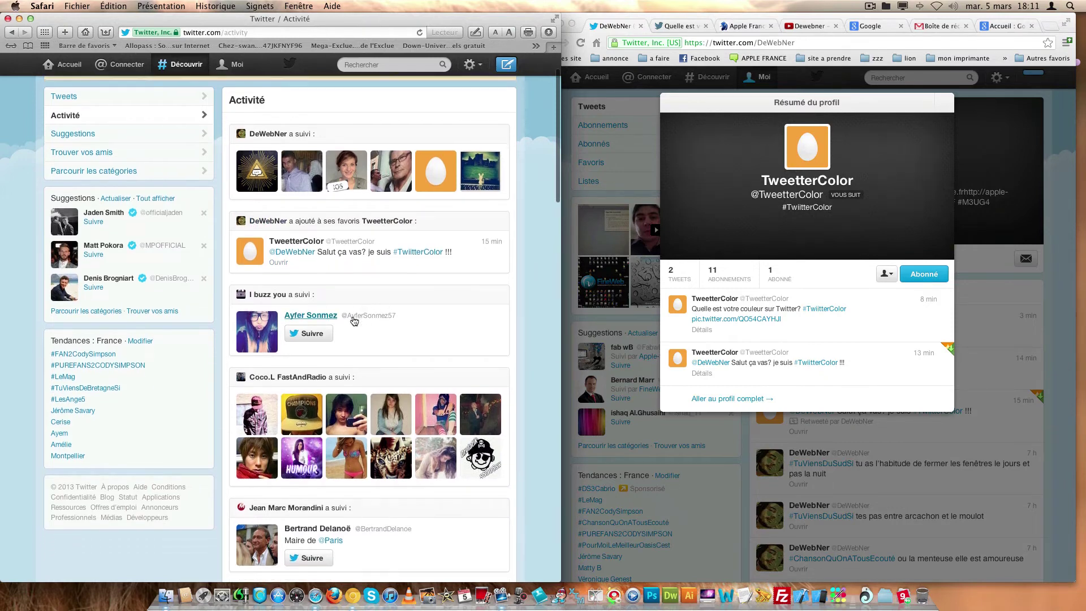
{"action": "scroll", "coordinate": [353, 321], "scroll_direction": "down", "scroll_amount": 1}
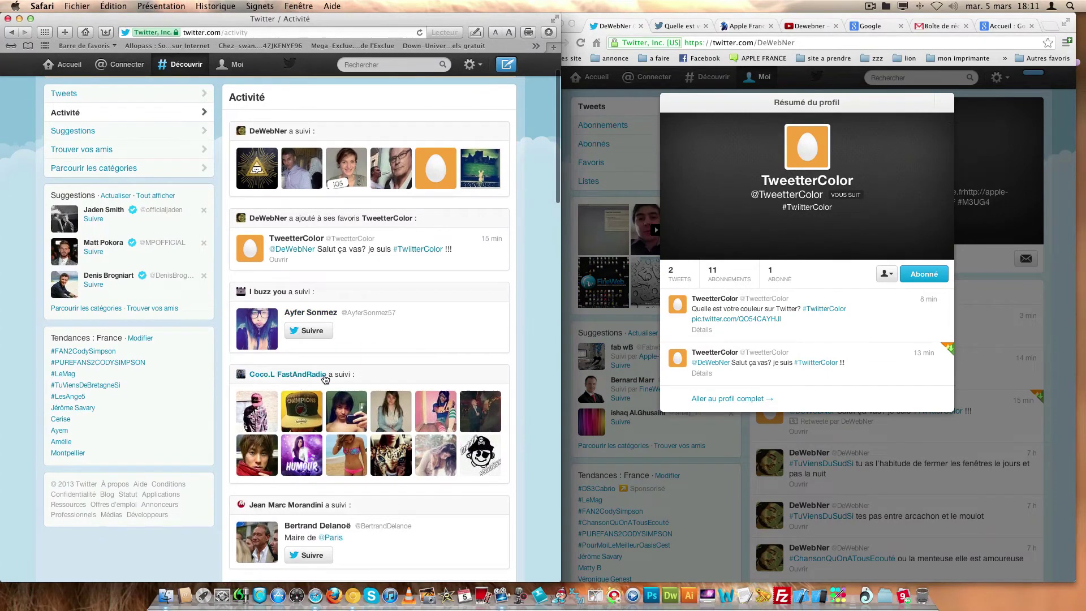
{"action": "scroll", "coordinate": [325, 379], "scroll_direction": "down", "scroll_amount": 10}
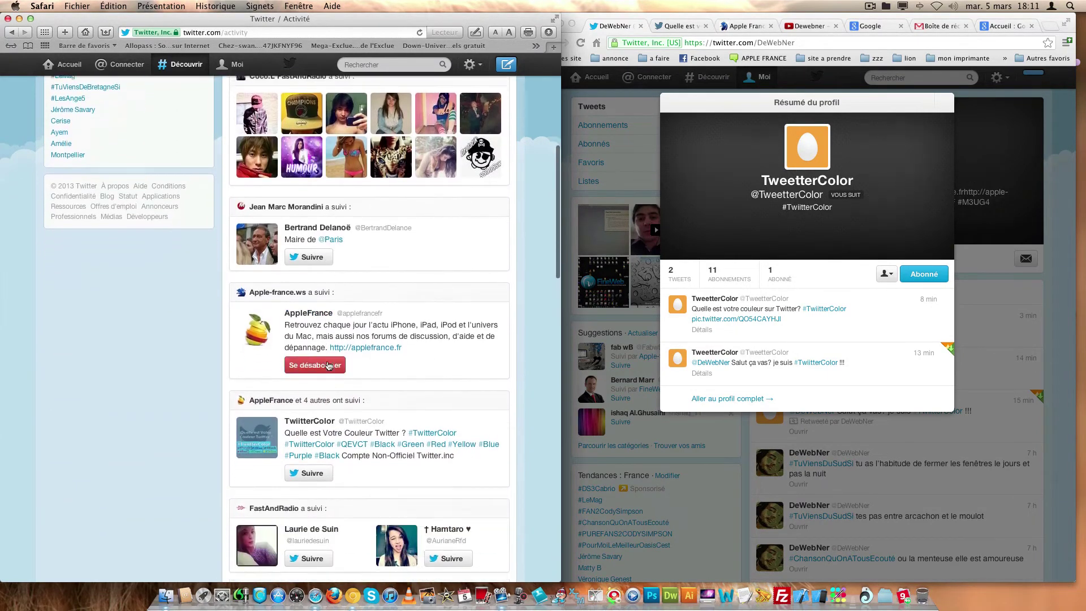
{"action": "scroll", "coordinate": [328, 364], "scroll_direction": "up", "scroll_amount": 4}
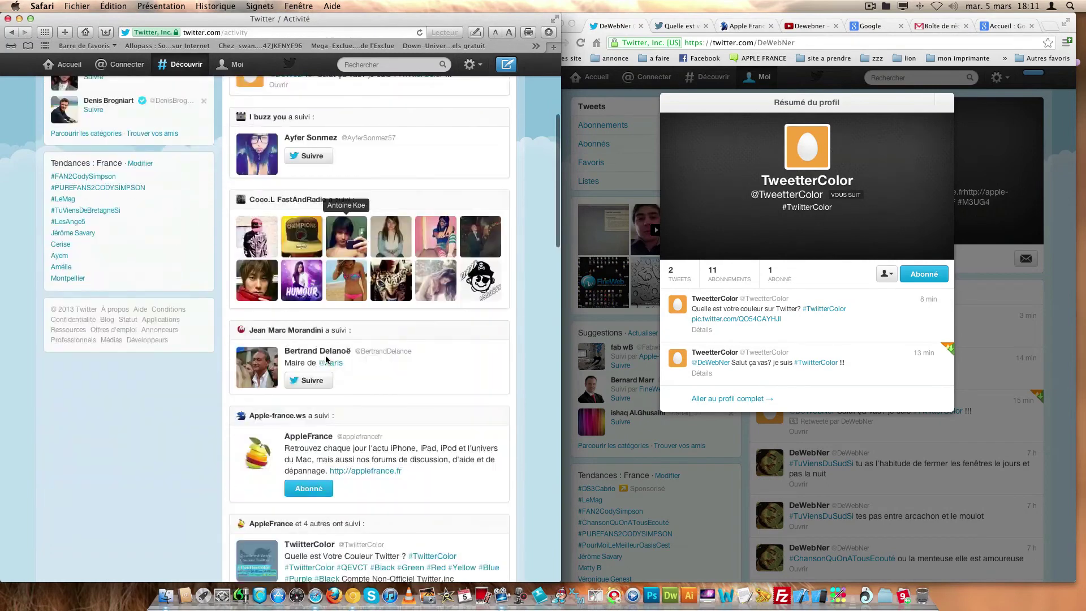
{"action": "scroll", "coordinate": [326, 359], "scroll_direction": "down", "scroll_amount": 5}
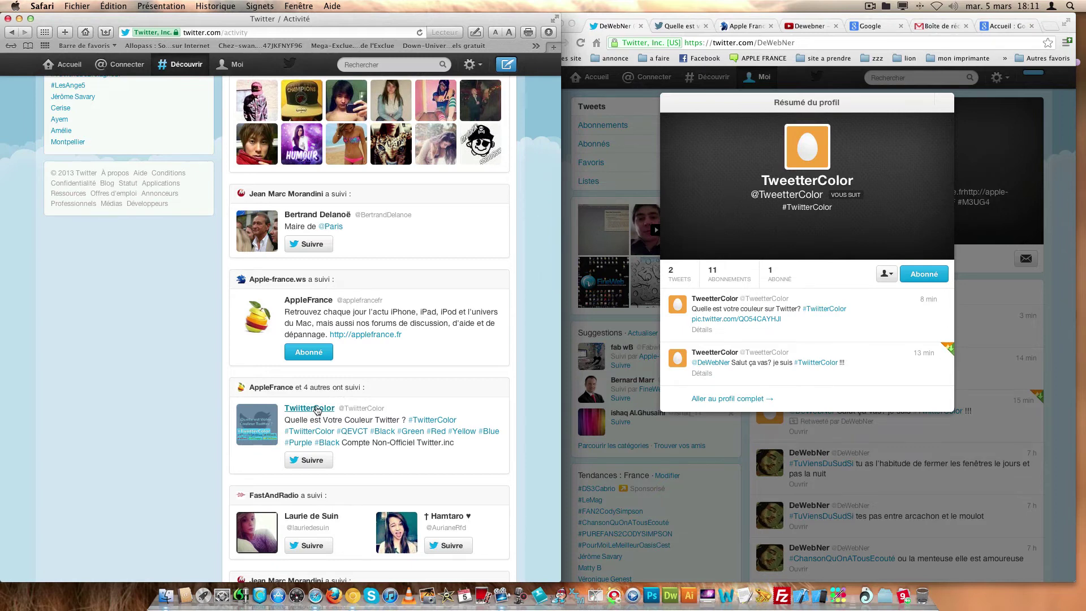
- Follow TwiitterColor from its profile summary, taking it to 20 followers, then keep browsing Activité
{"action": "left_click", "coordinate": [310, 409]}
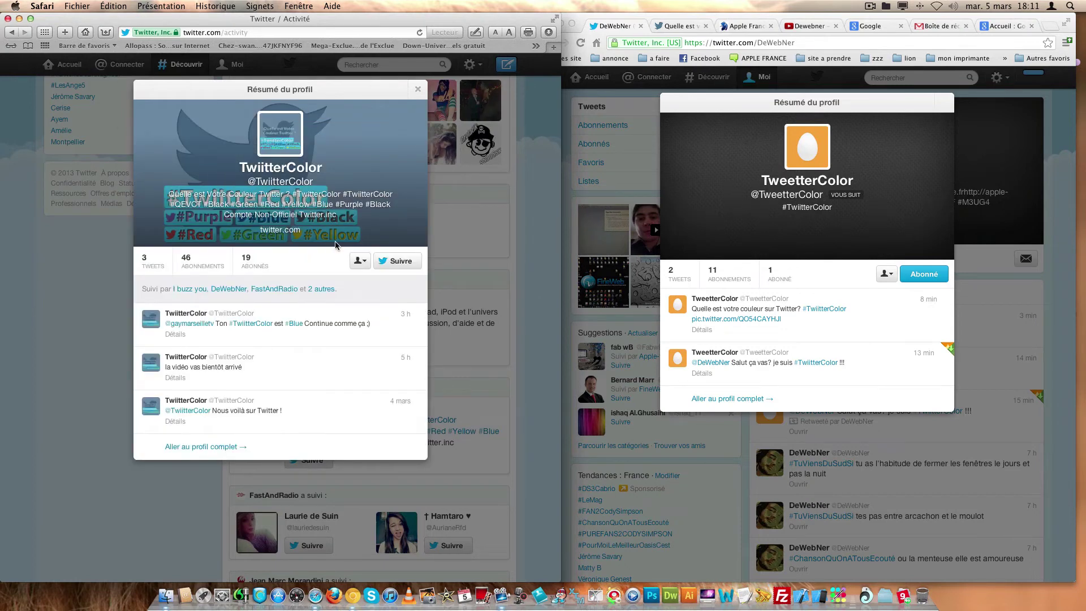
{"action": "left_click", "coordinate": [399, 263]}
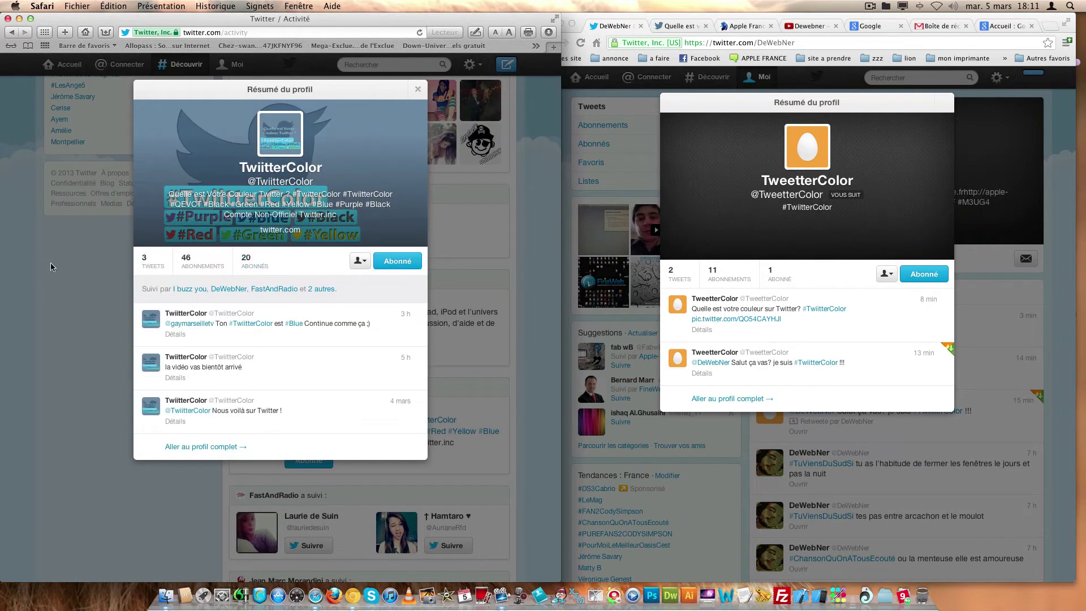
{"action": "left_click", "coordinate": [67, 273]}
{"action": "scroll", "coordinate": [172, 323], "scroll_direction": "down", "scroll_amount": 8}
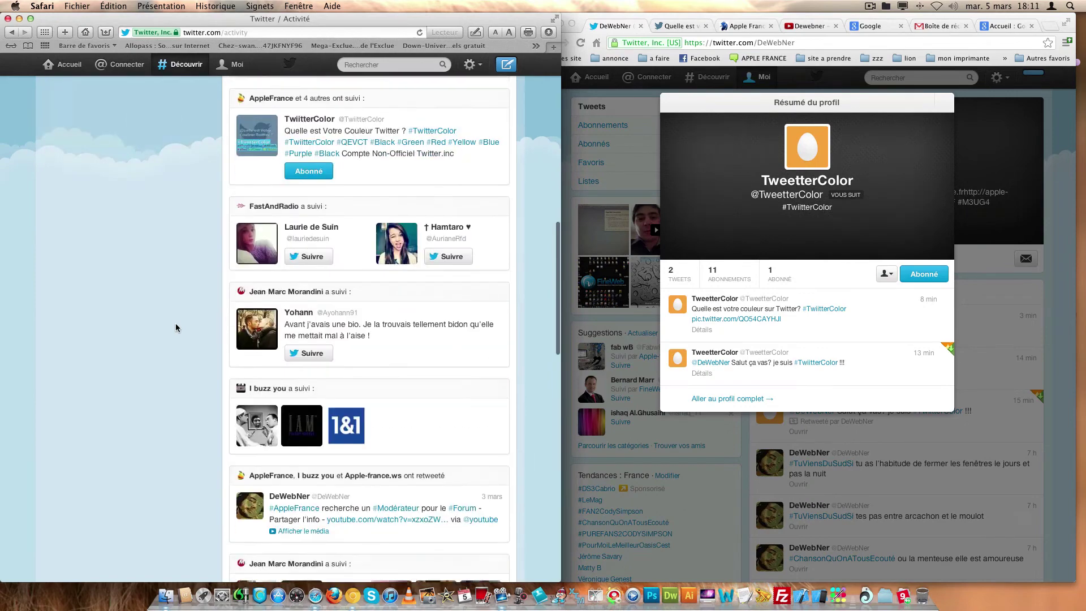
{"action": "scroll", "coordinate": [176, 327], "scroll_direction": "down", "scroll_amount": 1}
{"action": "scroll", "coordinate": [176, 327], "scroll_direction": "down", "scroll_amount": 3}
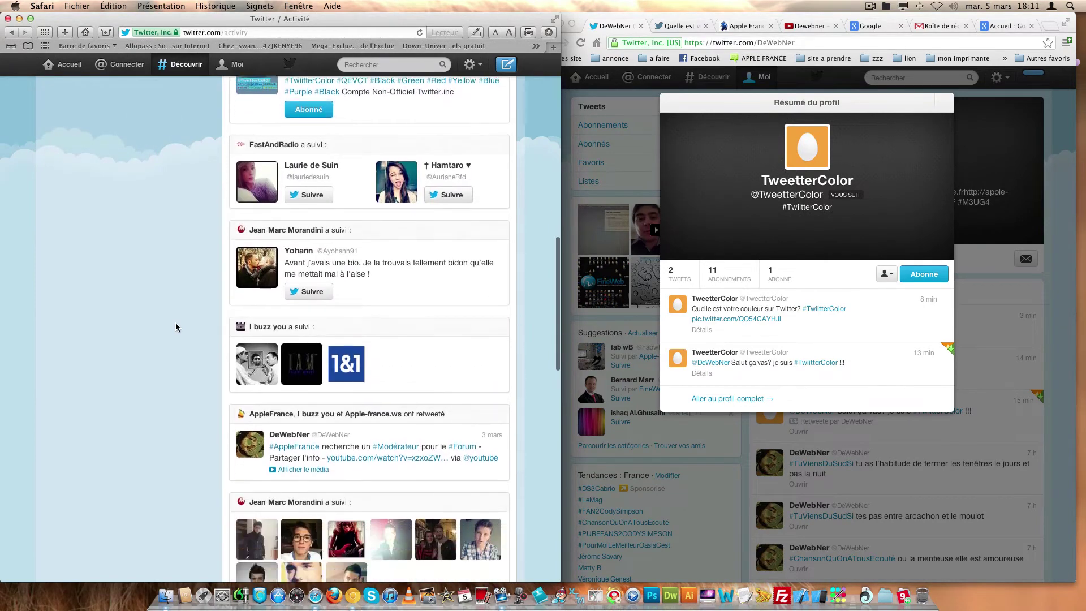
{"action": "scroll", "coordinate": [178, 317], "scroll_direction": "up", "scroll_amount": 10}
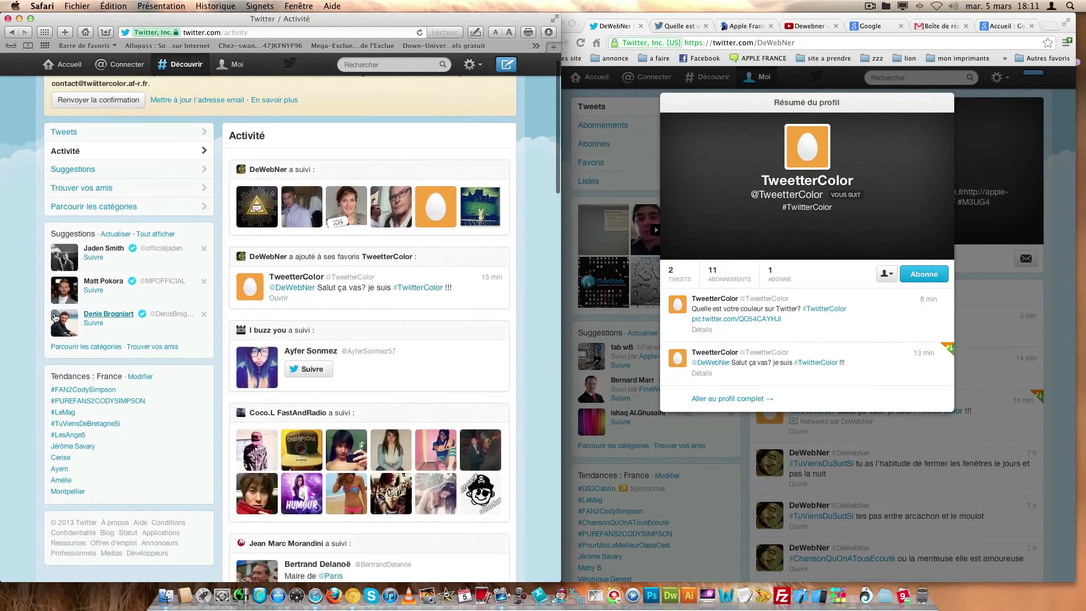
- Open Suggestions and close the TweetterColor profile summary in DeWebNer's Chrome window
{"action": "left_click", "coordinate": [134, 172]}
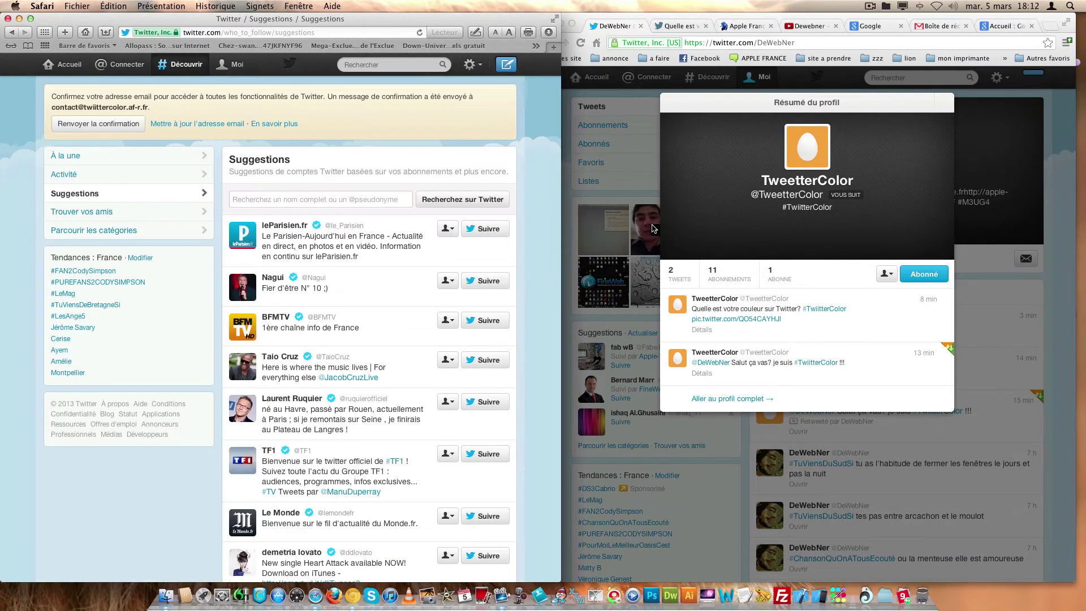
{"action": "left_click", "coordinate": [640, 189]}
{"action": "left_click", "coordinate": [589, 106]}
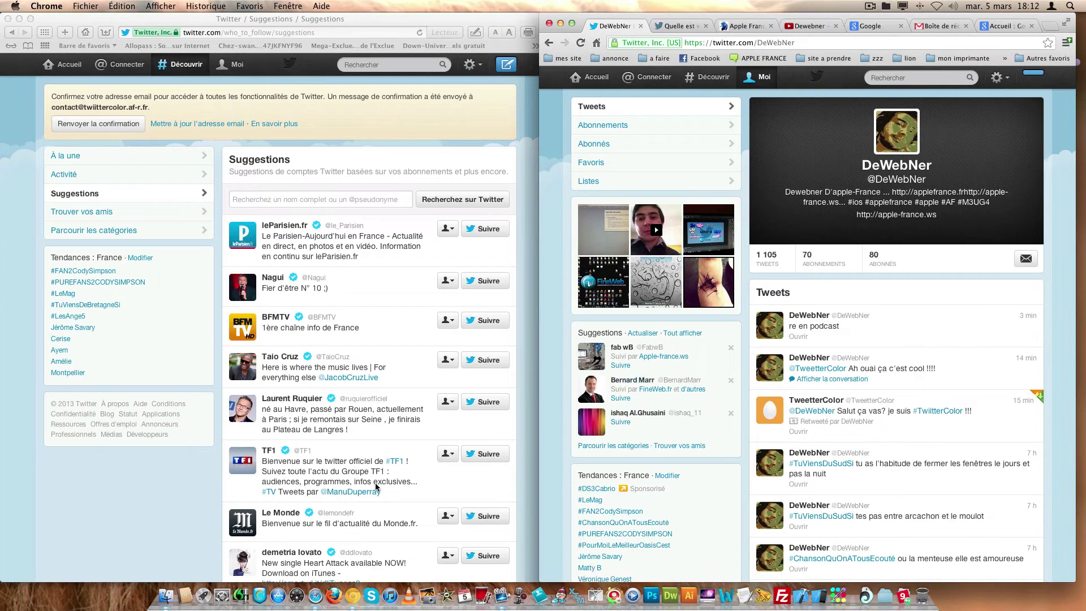
{"action": "left_click", "coordinate": [174, 498]}
- Scroll through the suggested accounts, then go to Trouver vos amis with Gmail, Yahoo, Hotmail, AOL imports
{"action": "scroll", "coordinate": [332, 318], "scroll_direction": "down", "scroll_amount": 5}
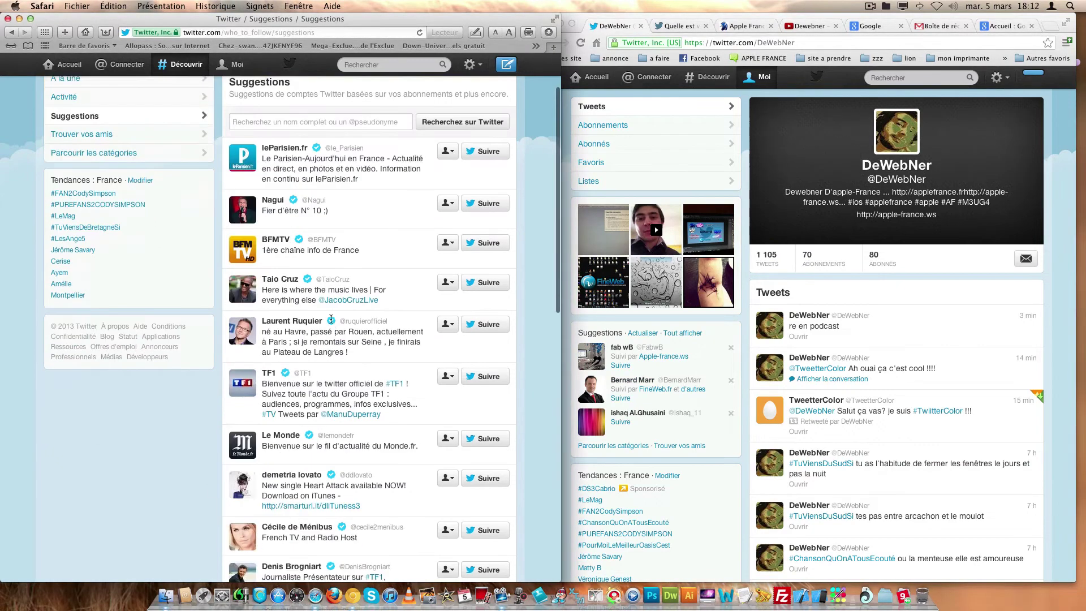
{"action": "scroll", "coordinate": [331, 320], "scroll_direction": "down", "scroll_amount": 8}
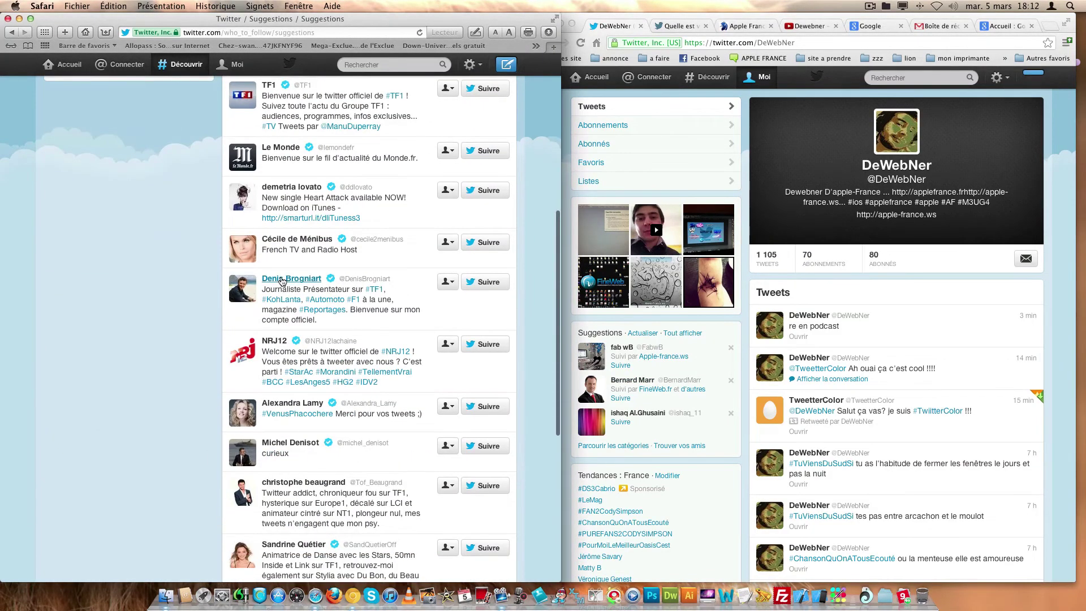
{"action": "scroll", "coordinate": [272, 288], "scroll_direction": "up", "scroll_amount": 10}
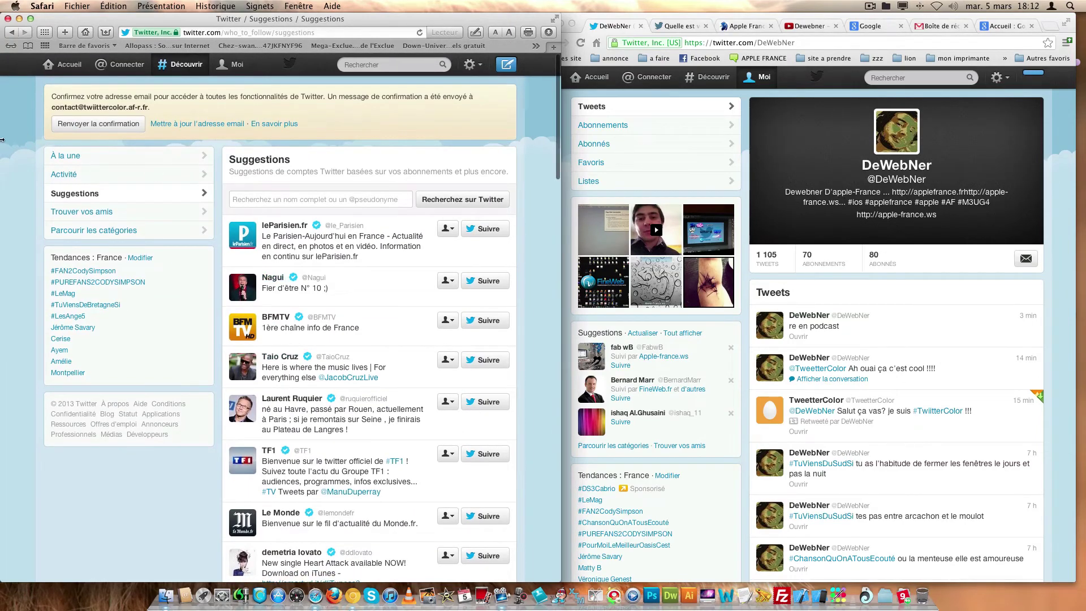
{"action": "scroll", "coordinate": [283, 359], "scroll_direction": "down", "scroll_amount": 6}
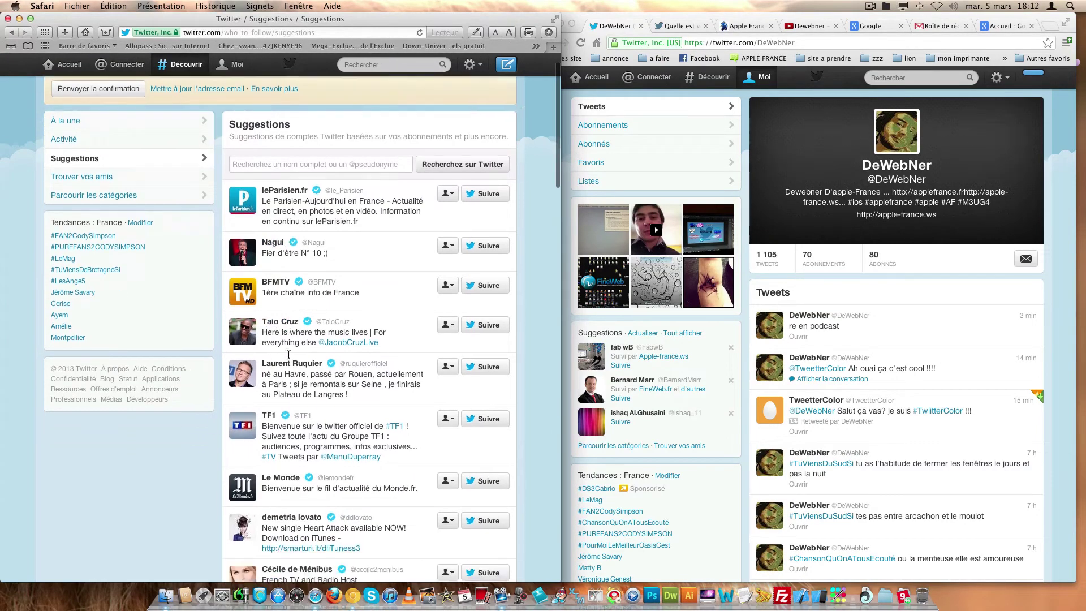
{"action": "scroll", "coordinate": [290, 359], "scroll_direction": "down", "scroll_amount": 4}
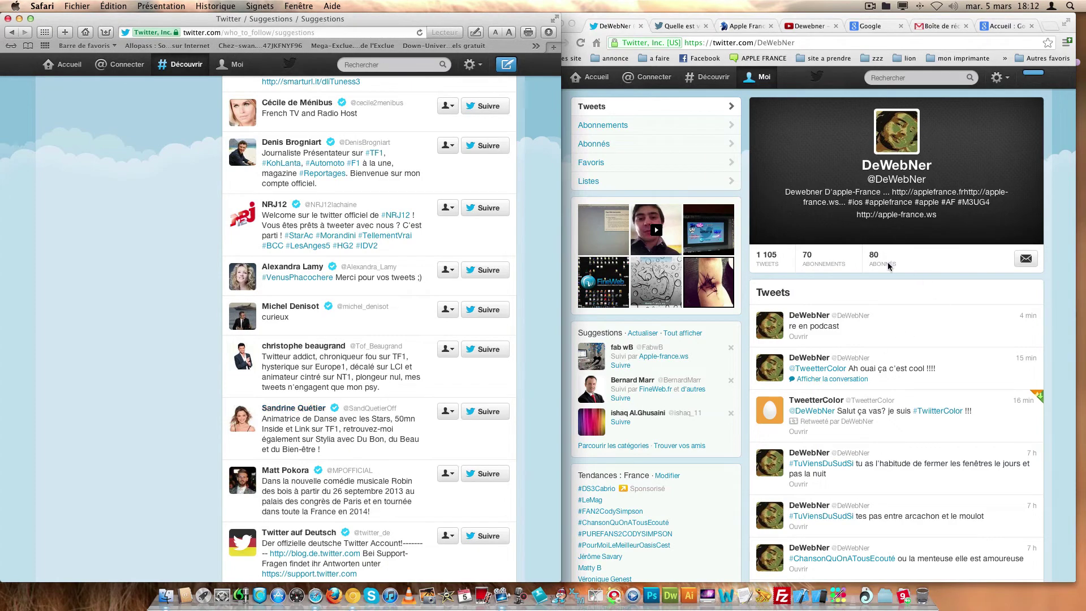
{"action": "scroll", "coordinate": [186, 432], "scroll_direction": "down", "scroll_amount": 10}
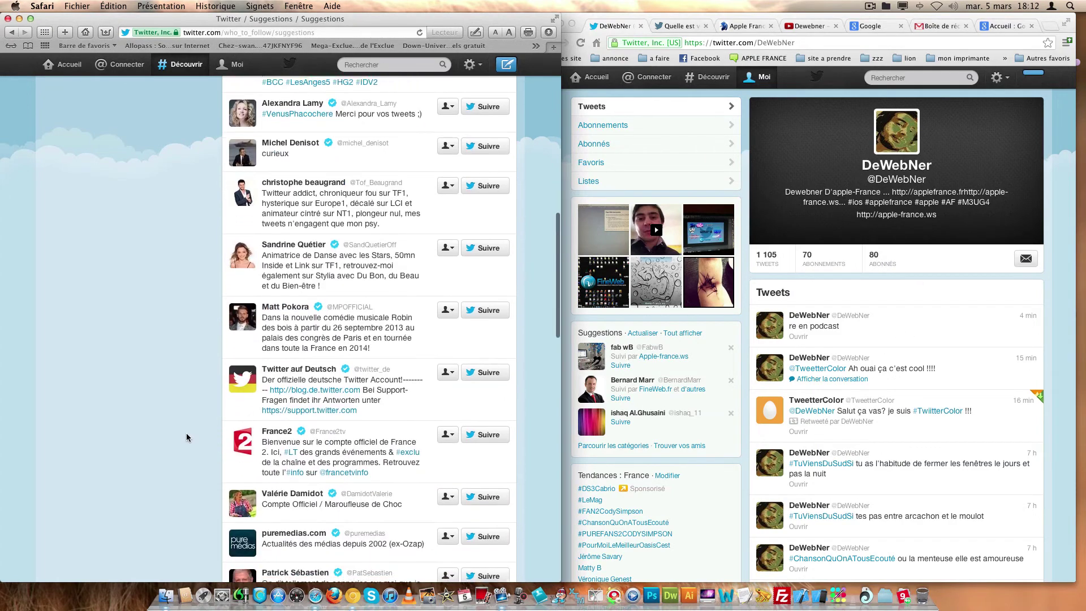
{"action": "scroll", "coordinate": [188, 434], "scroll_direction": "down", "scroll_amount": 5}
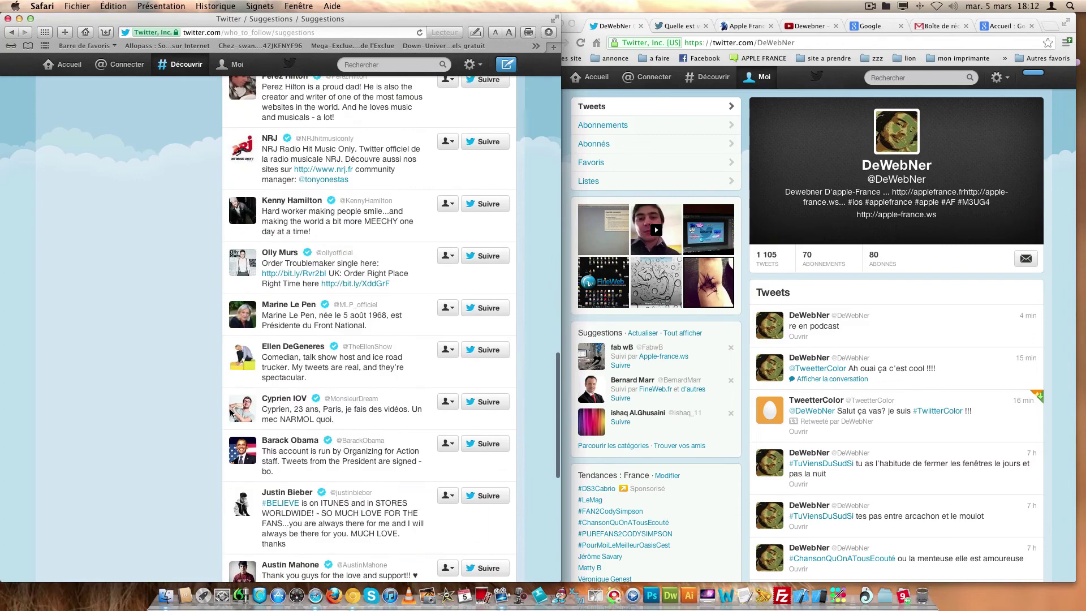
{"action": "scroll", "coordinate": [256, 310], "scroll_direction": "down", "scroll_amount": 6}
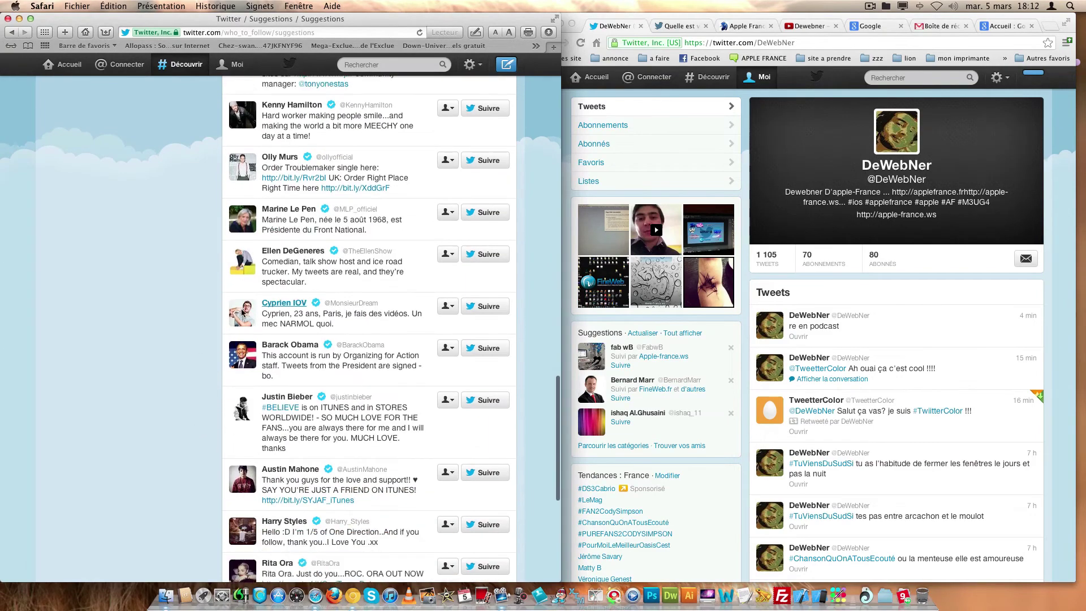
{"action": "scroll", "coordinate": [256, 310], "scroll_direction": "down", "scroll_amount": 5}
{"action": "scroll", "coordinate": [268, 407], "scroll_direction": "up", "scroll_amount": 4}
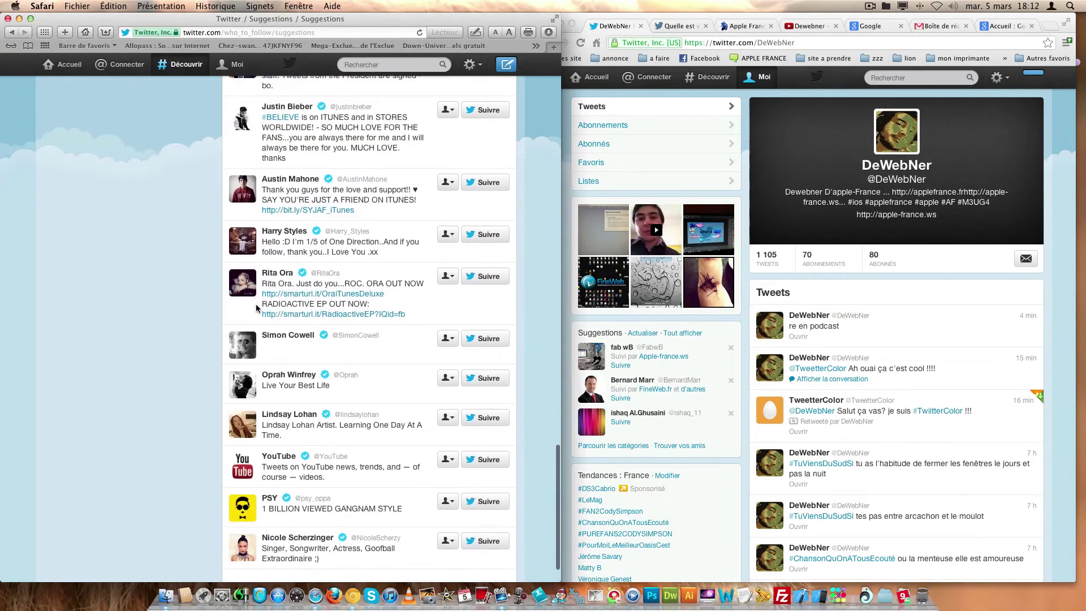
{"action": "scroll", "coordinate": [178, 338], "scroll_direction": "up", "scroll_amount": 15}
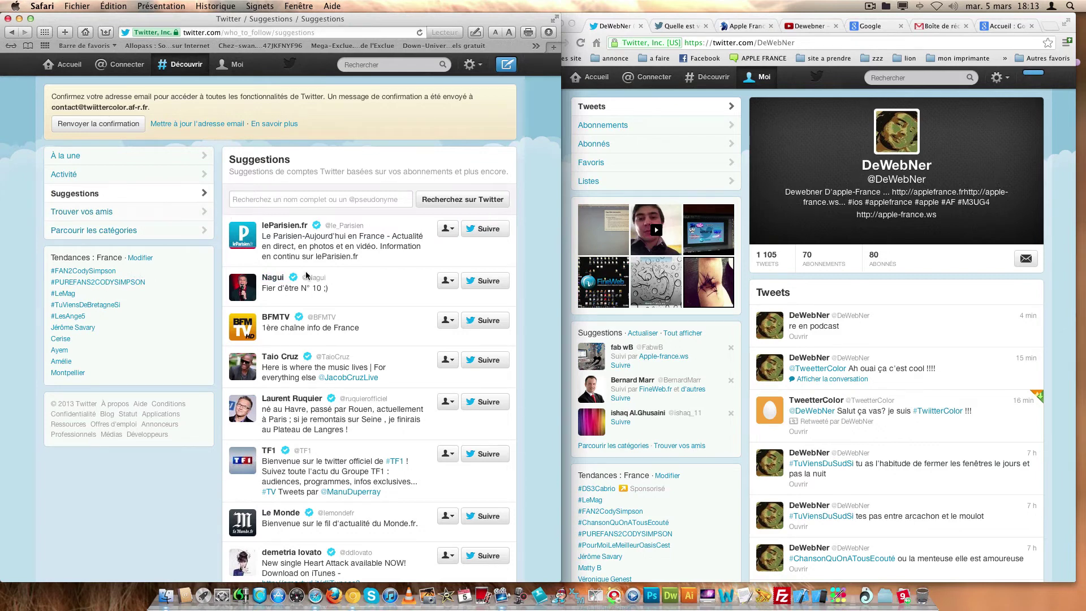
{"action": "left_click", "coordinate": [144, 215]}
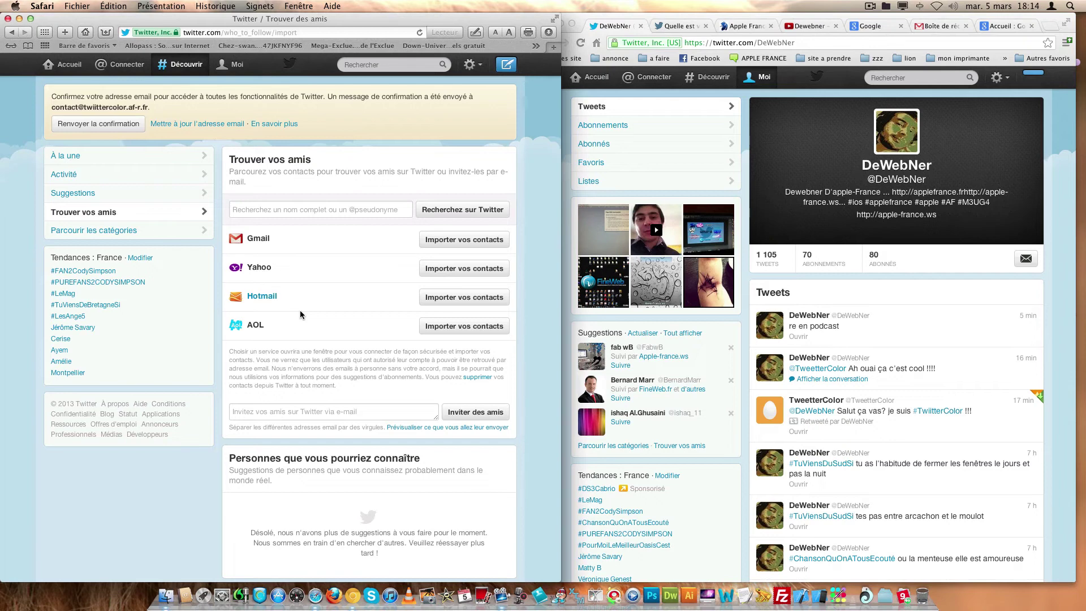
- Focus the 'Invitez vos amis sur Twitter via e-mail' field and scroll down the page
{"action": "left_click", "coordinate": [286, 408]}
{"action": "scroll", "coordinate": [317, 386], "scroll_direction": "down", "scroll_amount": 1}
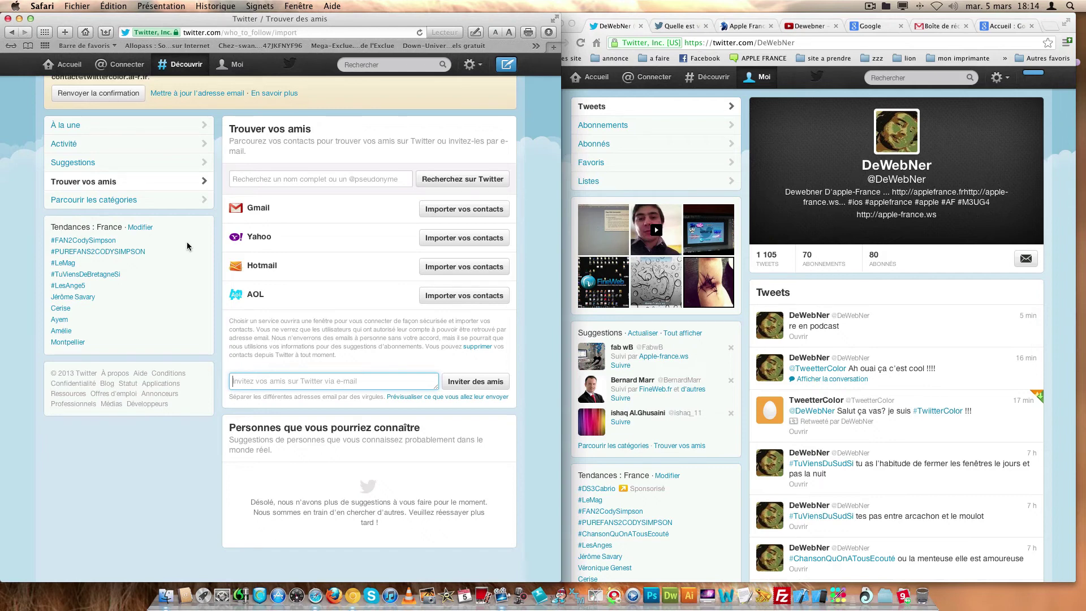
- Scroll through Parcourir les catégories' interest categories, then return to the Découvrir tweets feed
{"action": "left_click", "coordinate": [114, 200]}
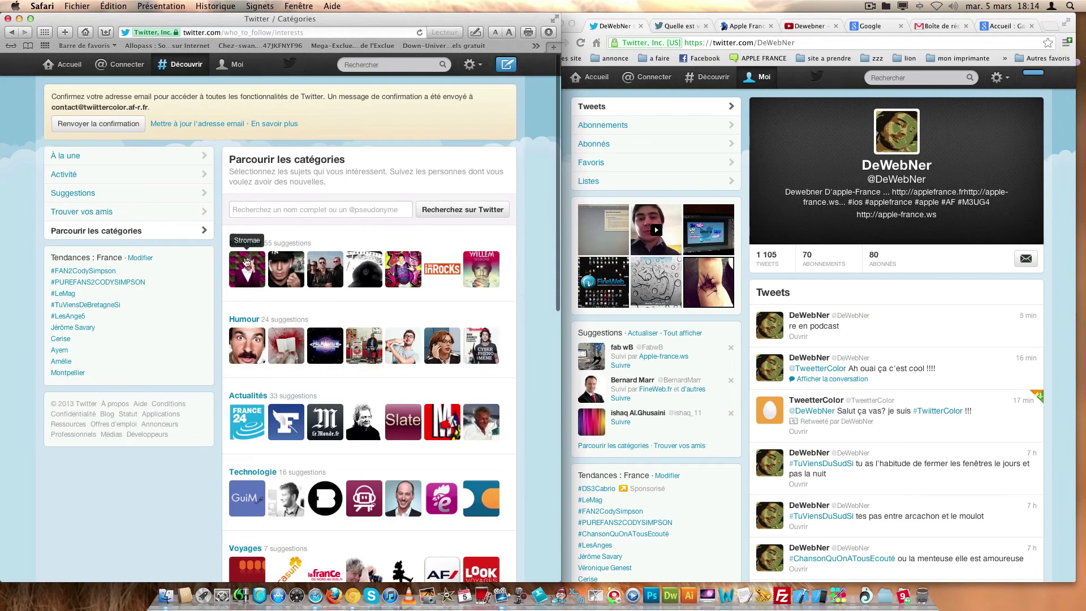
{"action": "scroll", "coordinate": [232, 265], "scroll_direction": "down", "scroll_amount": 4}
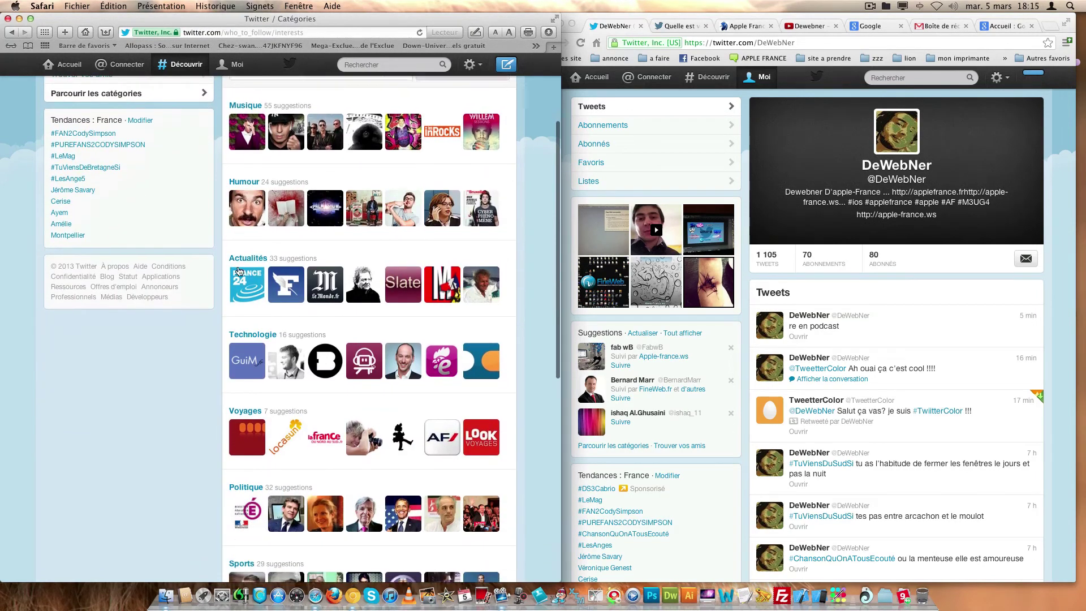
{"action": "scroll", "coordinate": [237, 268], "scroll_direction": "down", "scroll_amount": 5}
{"action": "scroll", "coordinate": [238, 272], "scroll_direction": "down", "scroll_amount": 6}
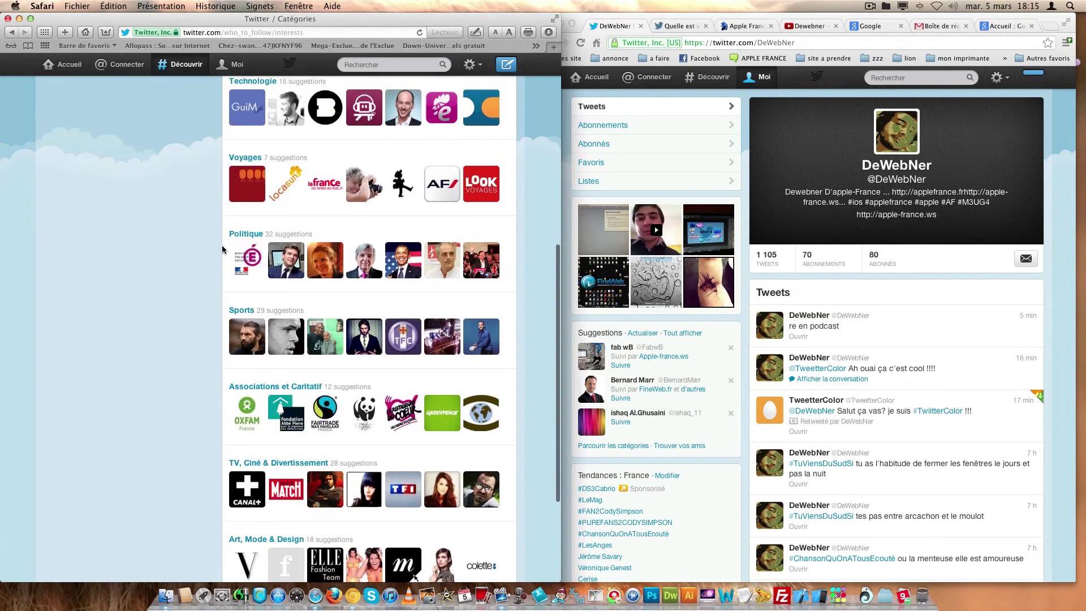
{"action": "scroll", "coordinate": [225, 249], "scroll_direction": "down", "scroll_amount": 6}
{"action": "scroll", "coordinate": [188, 243], "scroll_direction": "down", "scroll_amount": 2}
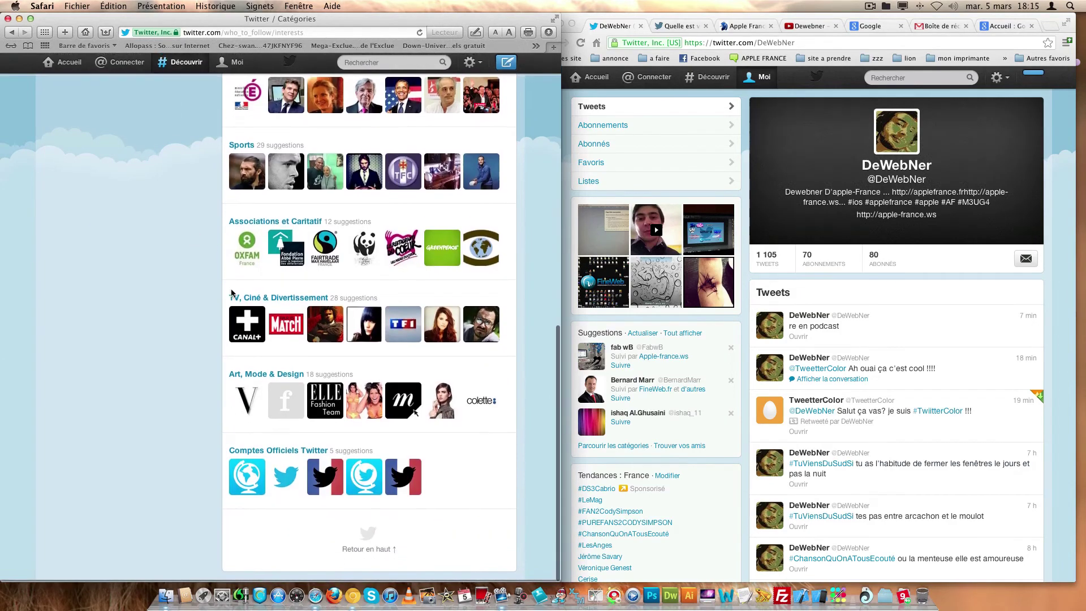
{"action": "scroll", "coordinate": [207, 283], "scroll_direction": "up", "scroll_amount": 20}
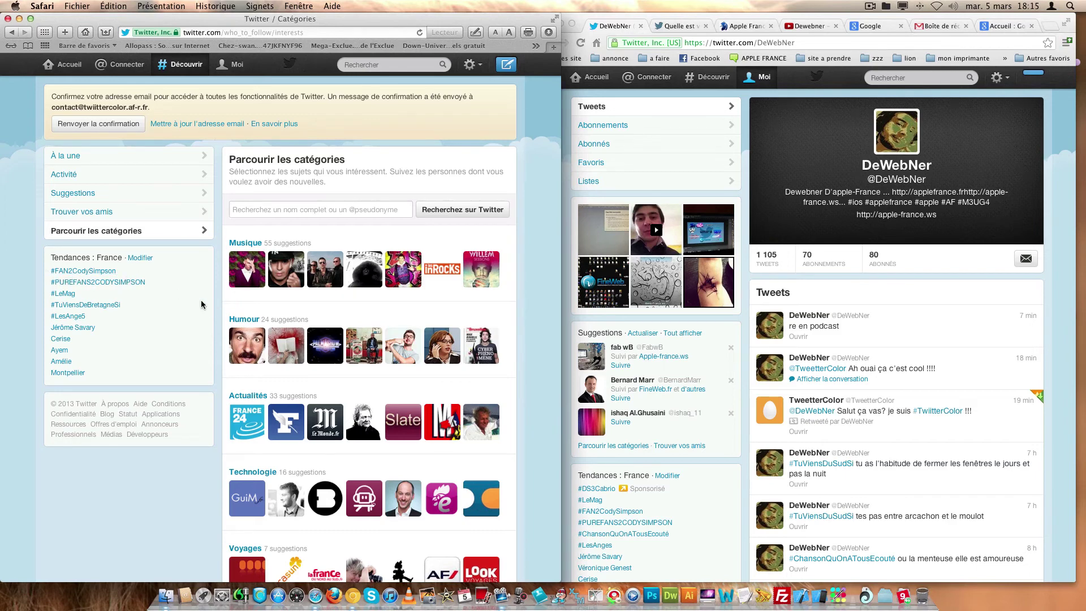
{"action": "left_click", "coordinate": [107, 162]}
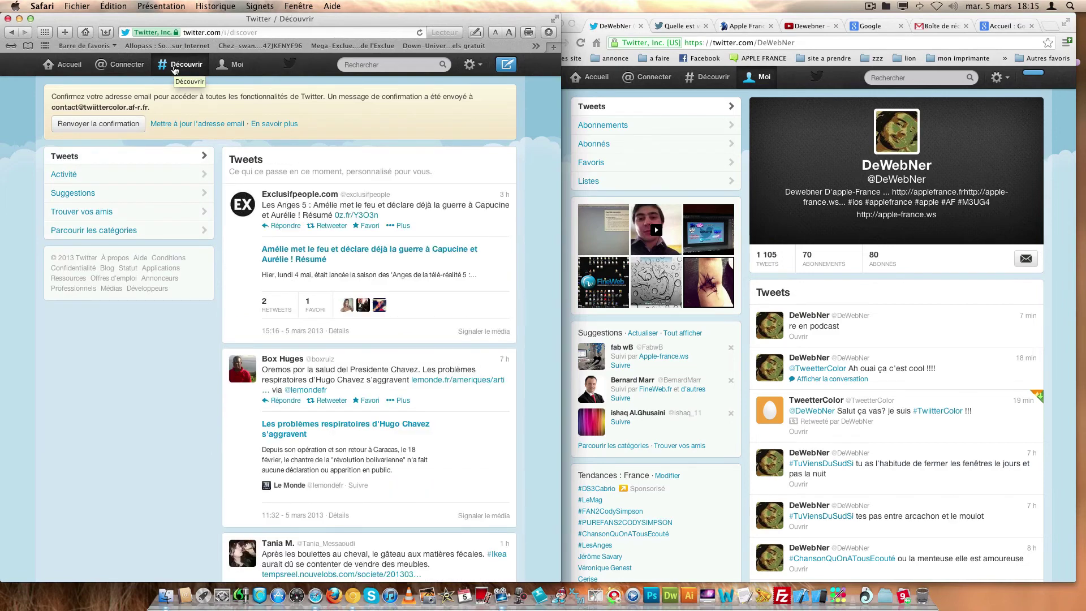
- Check the Connect interactions and DeWebNer's mention, then show the twiittercolor.af-r.fr site in Chrome
{"action": "left_click", "coordinate": [116, 64]}
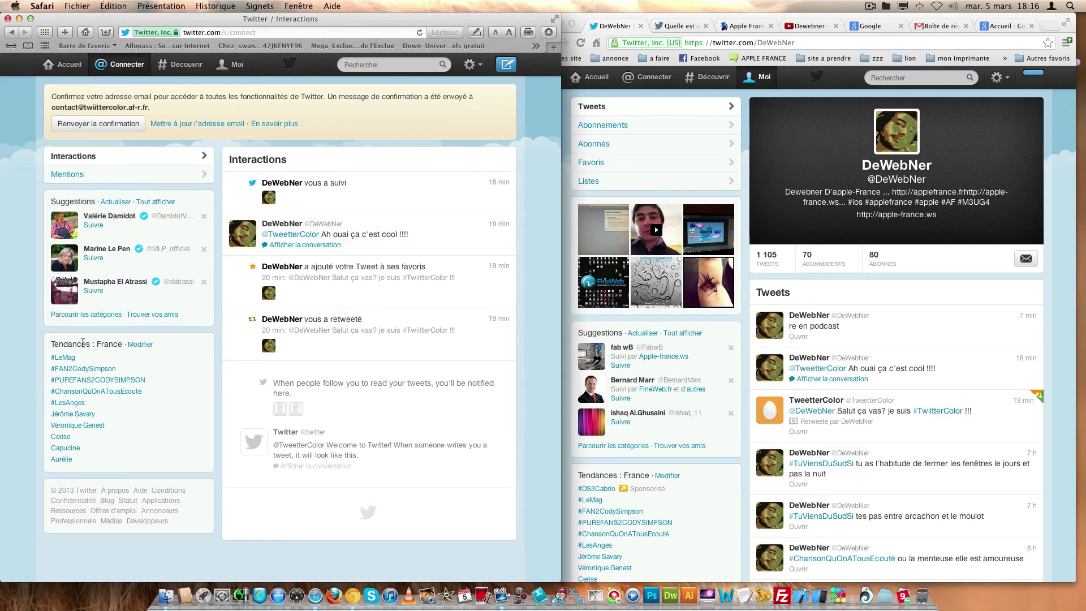
{"action": "left_click", "coordinate": [96, 175]}
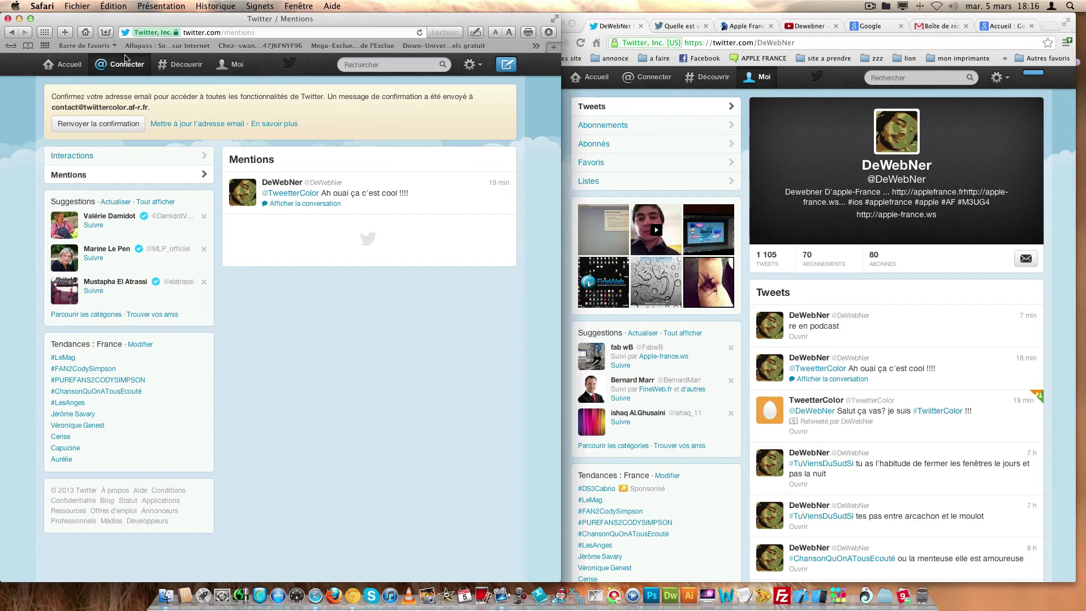
{"action": "left_click", "coordinate": [693, 27]}
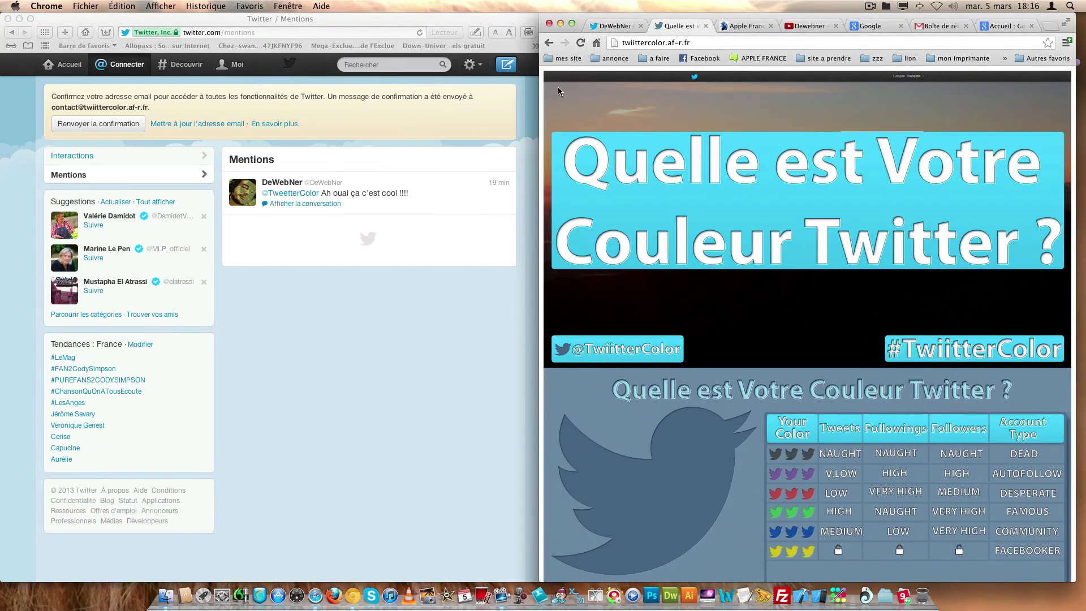
- Widen the Chrome window to full screen and scroll down slightly on the 'Quelle est Votre Couleur Twitter ?' page
{"action": "left_click_drag", "start_coordinate": [539, 89], "coordinate": [2, 85]}
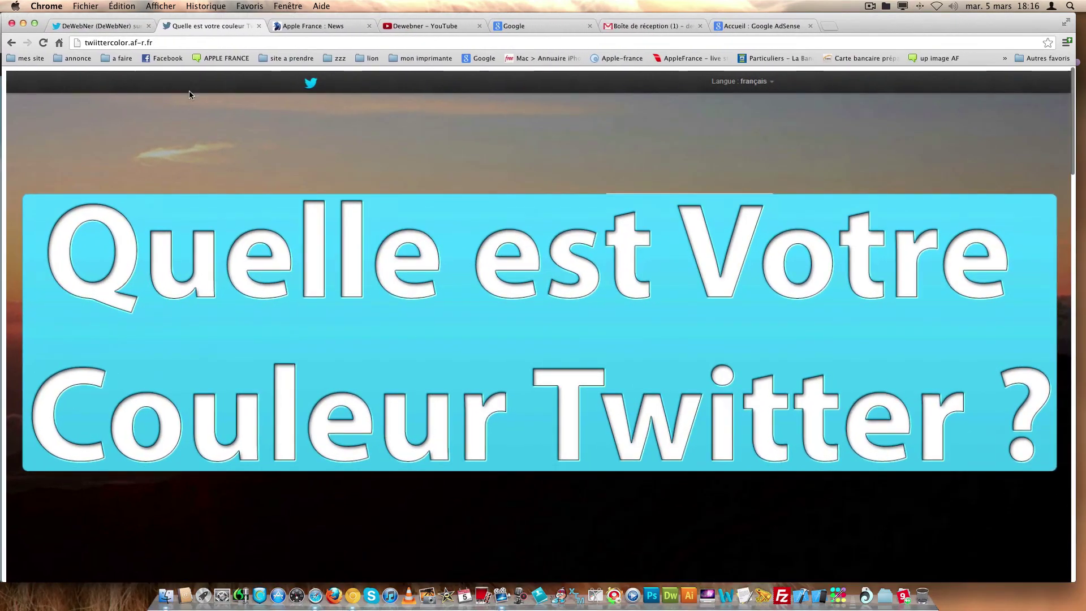
{"action": "scroll", "coordinate": [190, 90], "scroll_direction": "down", "scroll_amount": 1}
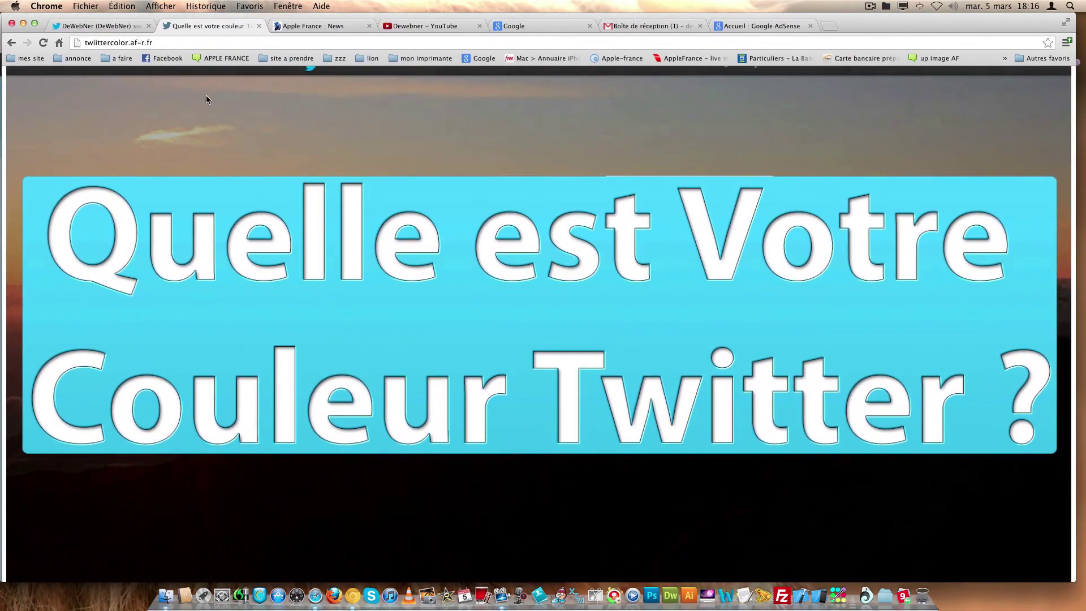